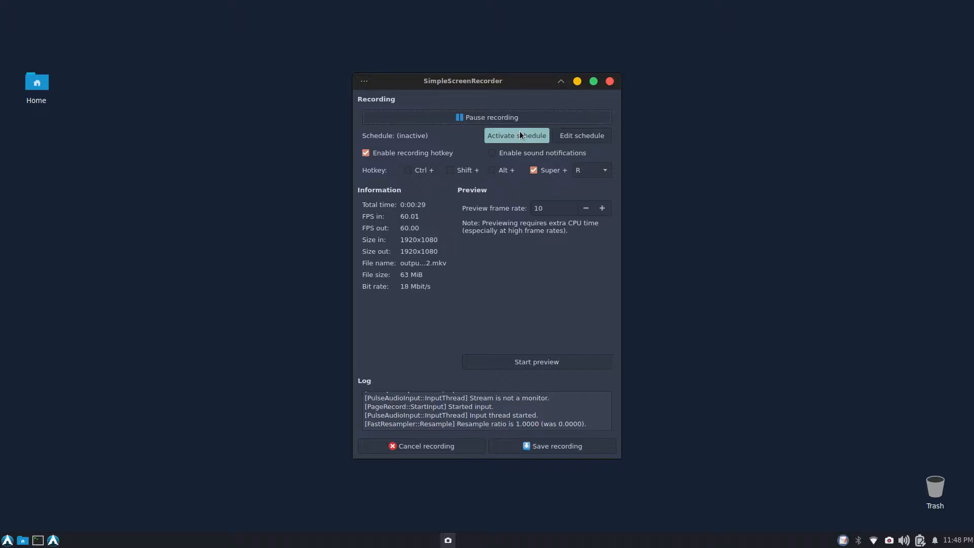
left_click(1, 542)
left_click(188, 249)
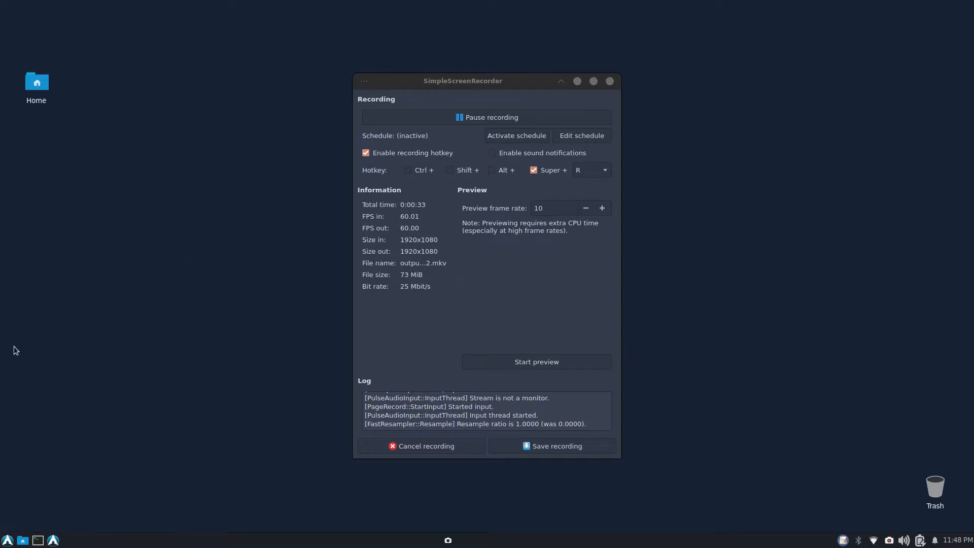
left_click(8, 540)
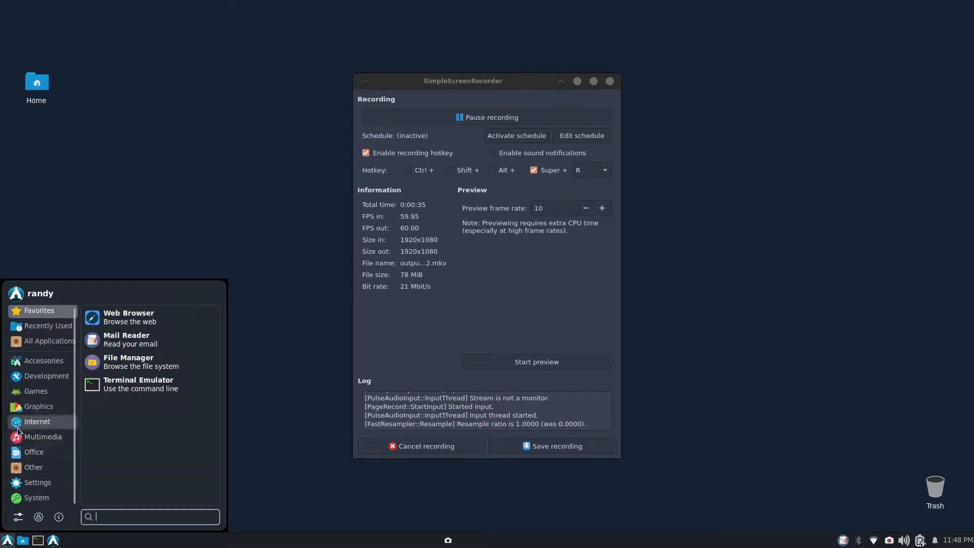
left_click(124, 245)
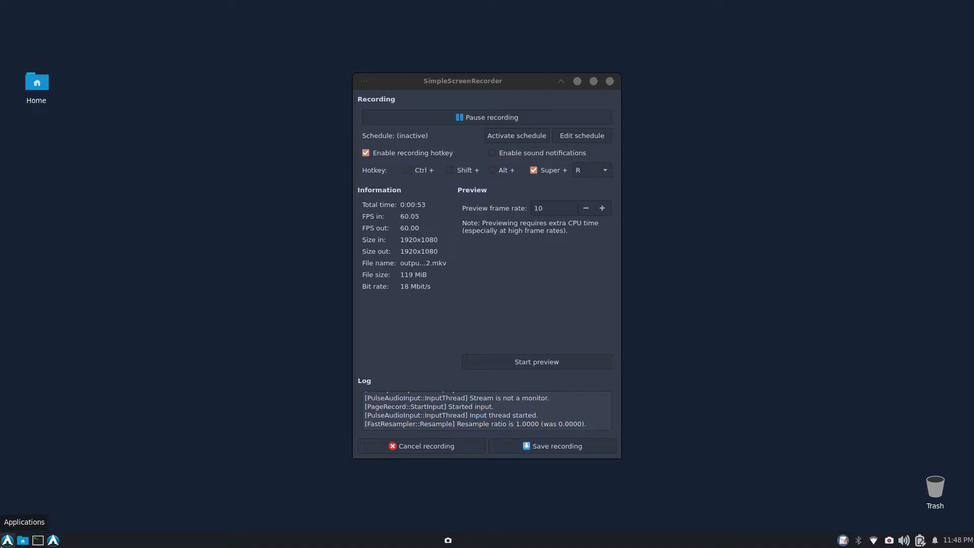
left_click(7, 540)
left_click(150, 99)
left_click(7, 540)
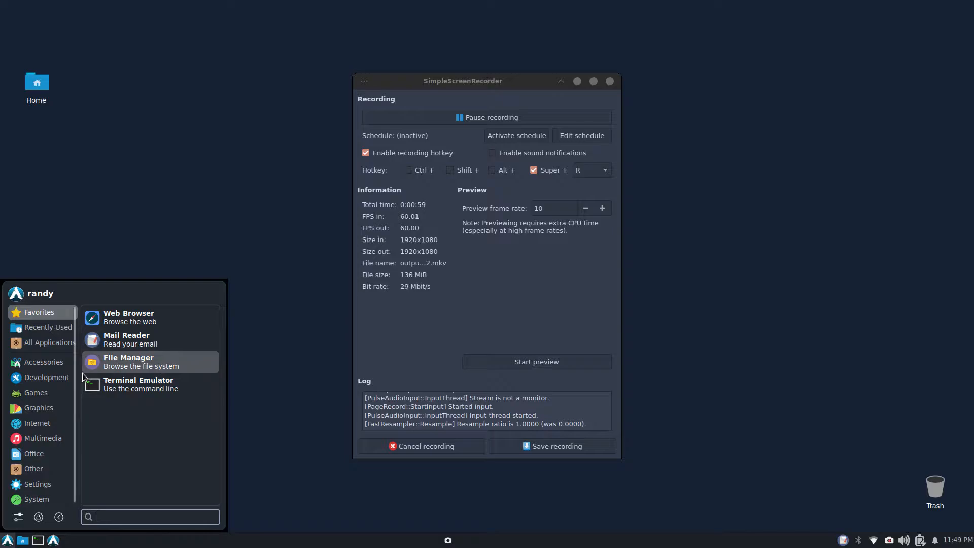
left_click(111, 95)
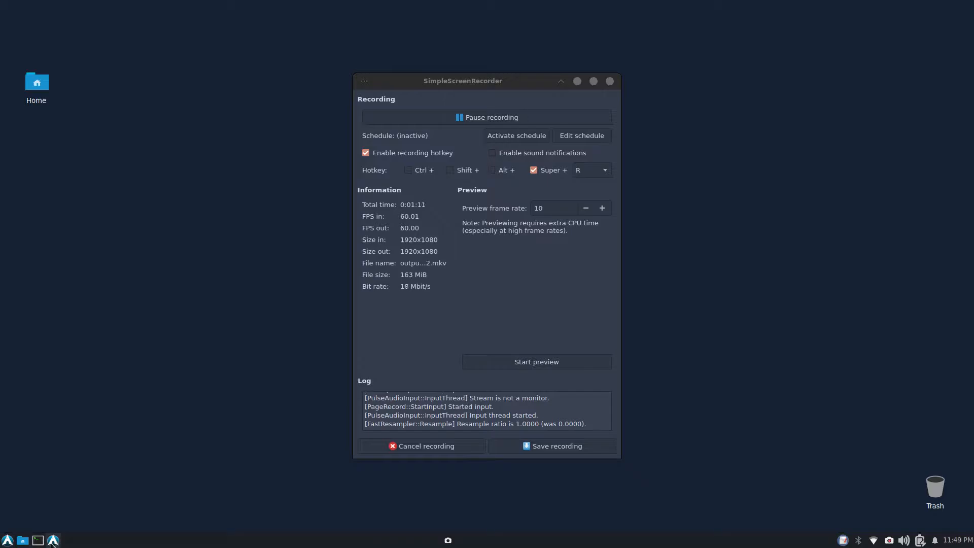
left_click(6, 542)
left_click(5, 542)
left_click(5, 542)
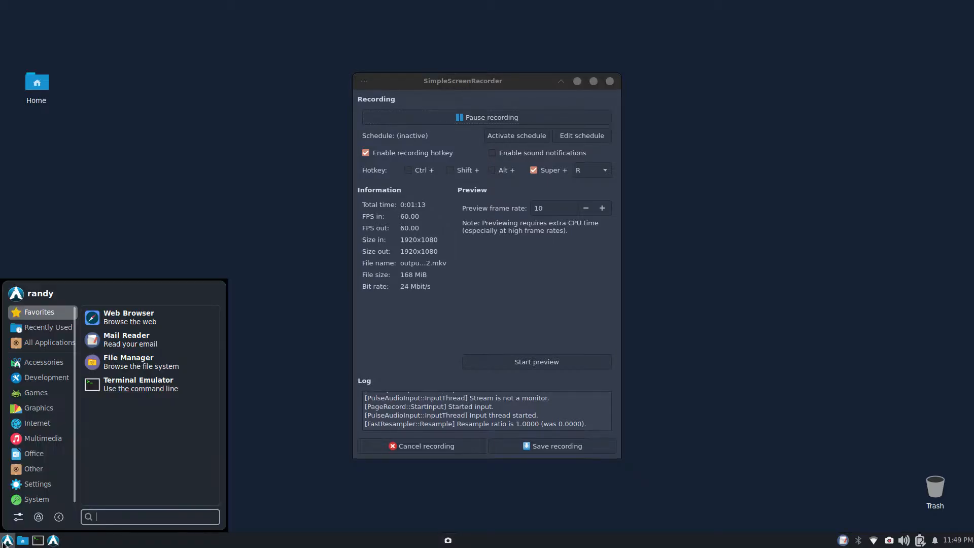
left_click(4, 542)
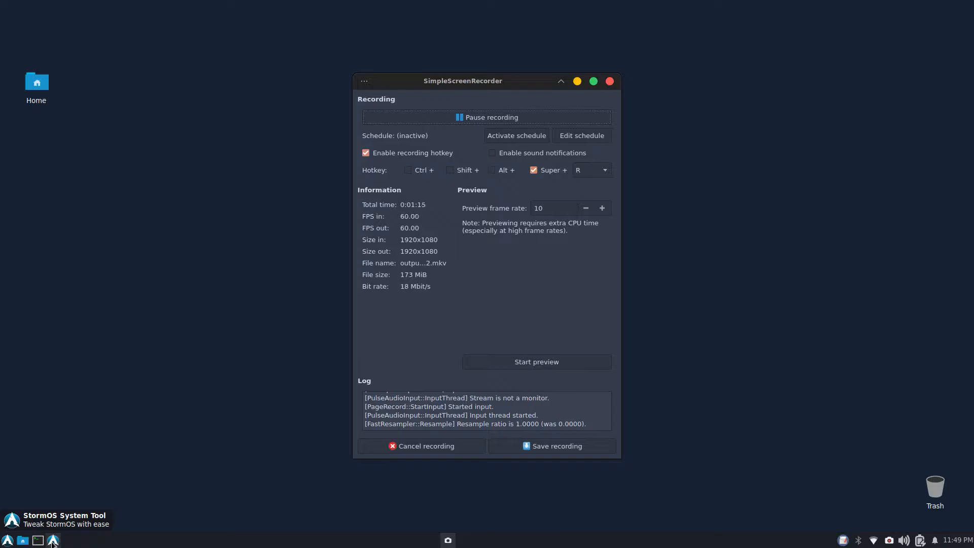
Step: Open the StormOS System Tool and look through its Game/Utilities/Scripts, Cups/Printer Drivers, About Us/Donations/Merchandise and Arch University sections
left_click(53, 541)
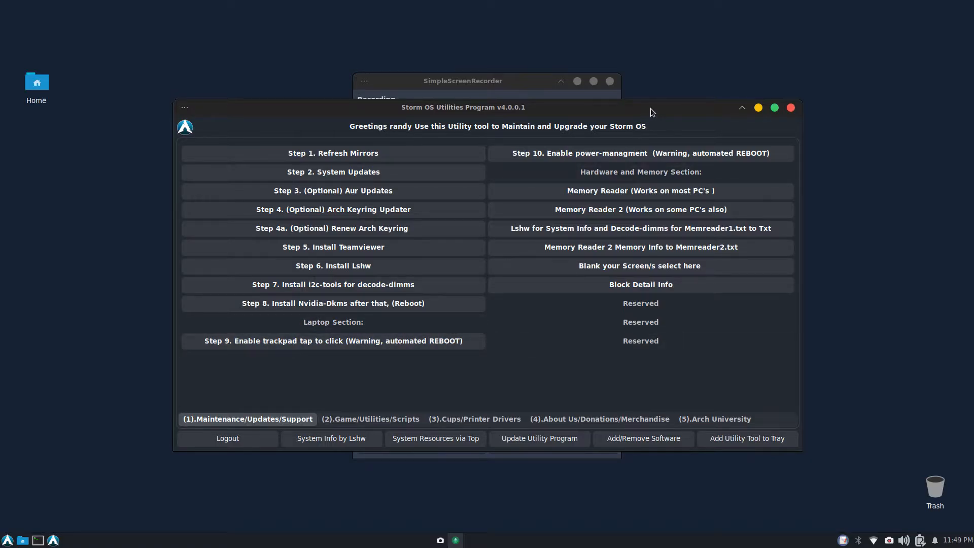
left_click_drag(652, 110, 693, 115)
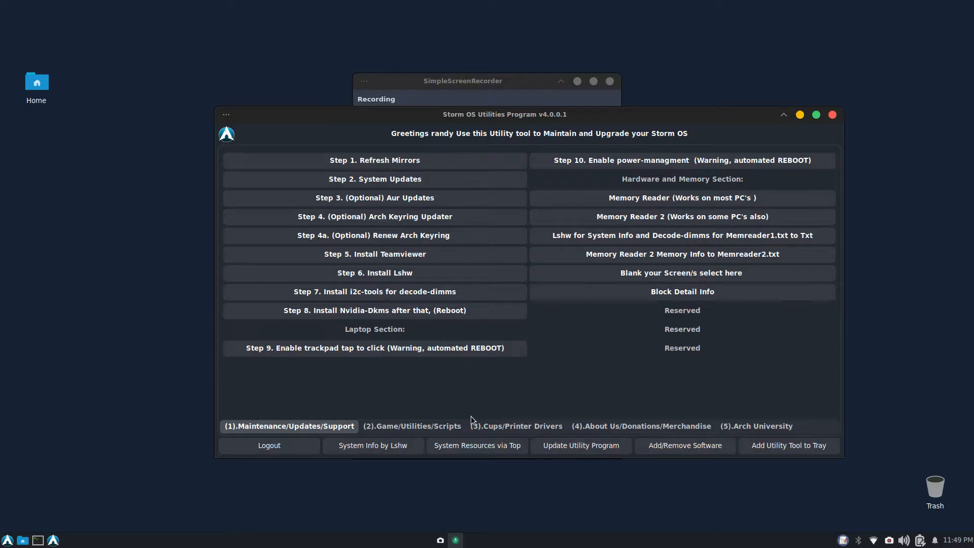
left_click(449, 425)
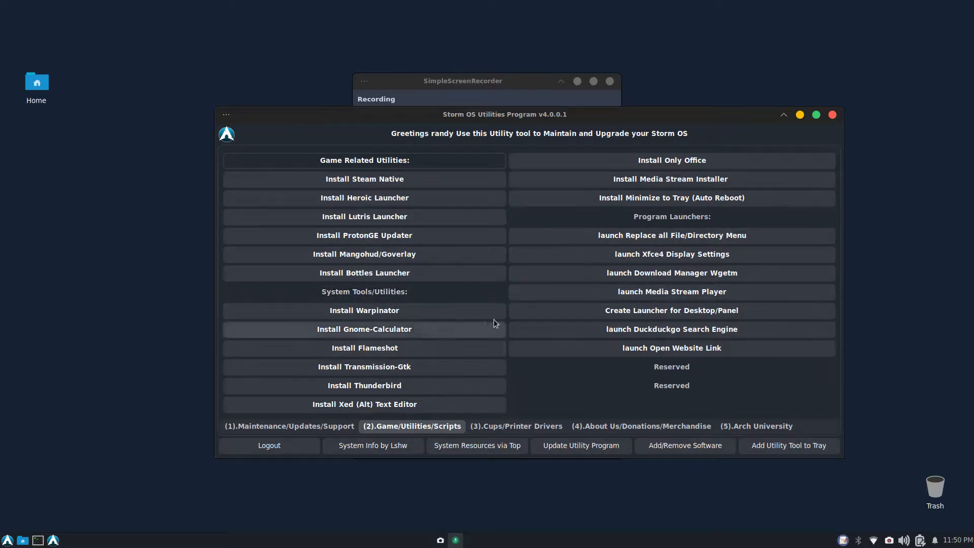
left_click(412, 315)
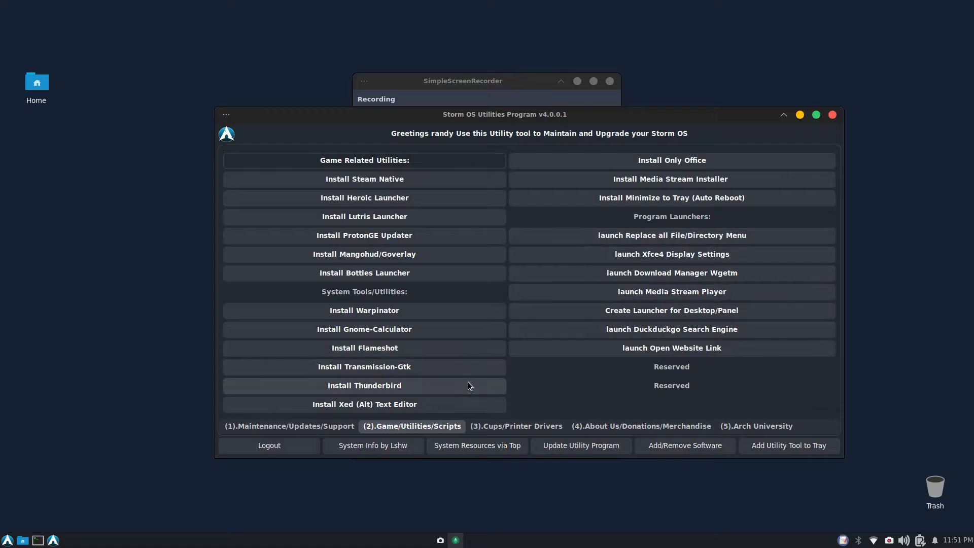
left_click(508, 427)
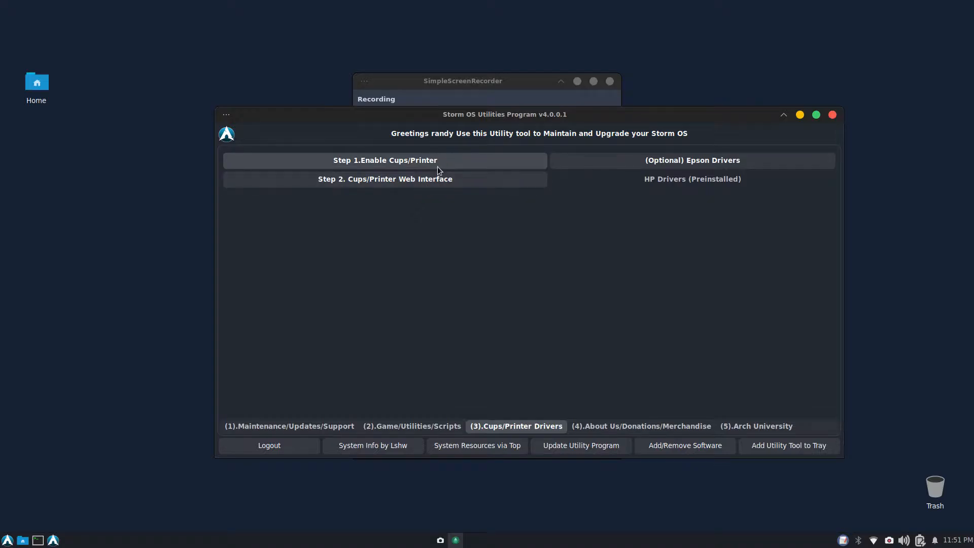
left_click(407, 161)
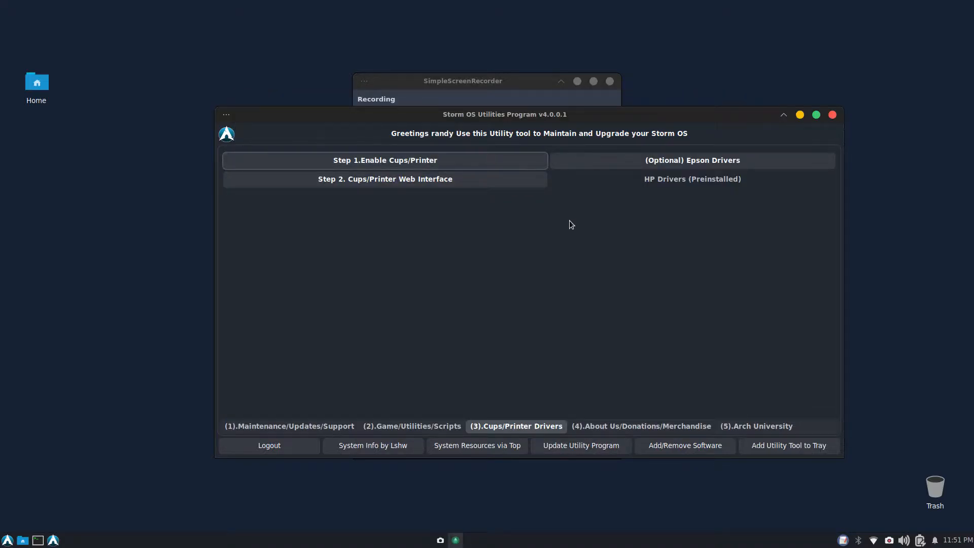
left_click(616, 427)
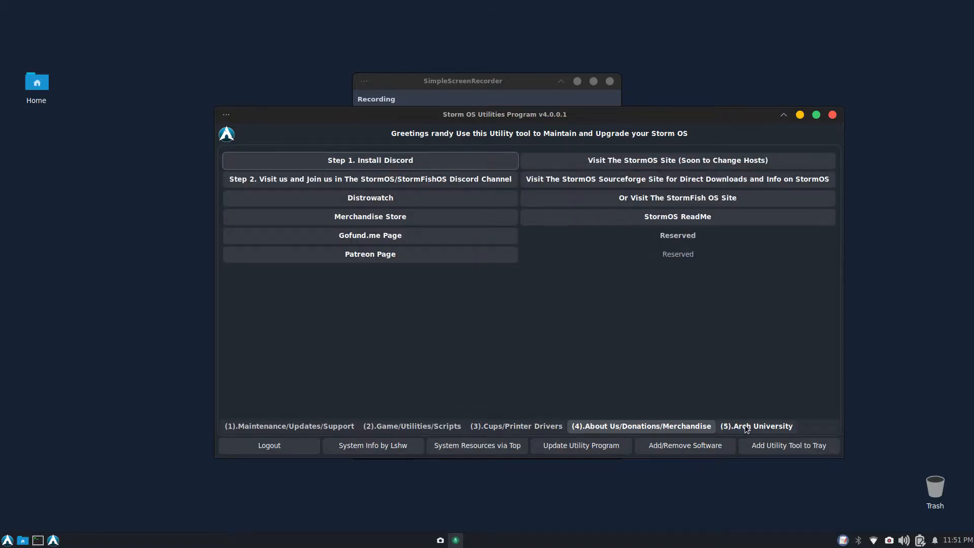
left_click(747, 429)
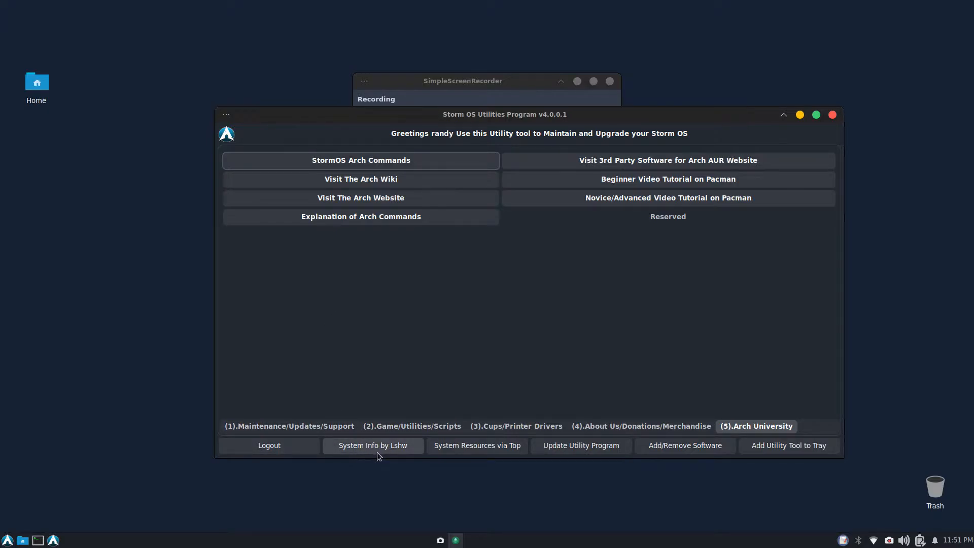
Step: View the system resources via Top, close that terminal, and open Add/Remove Software from the utility tool
left_click(495, 448)
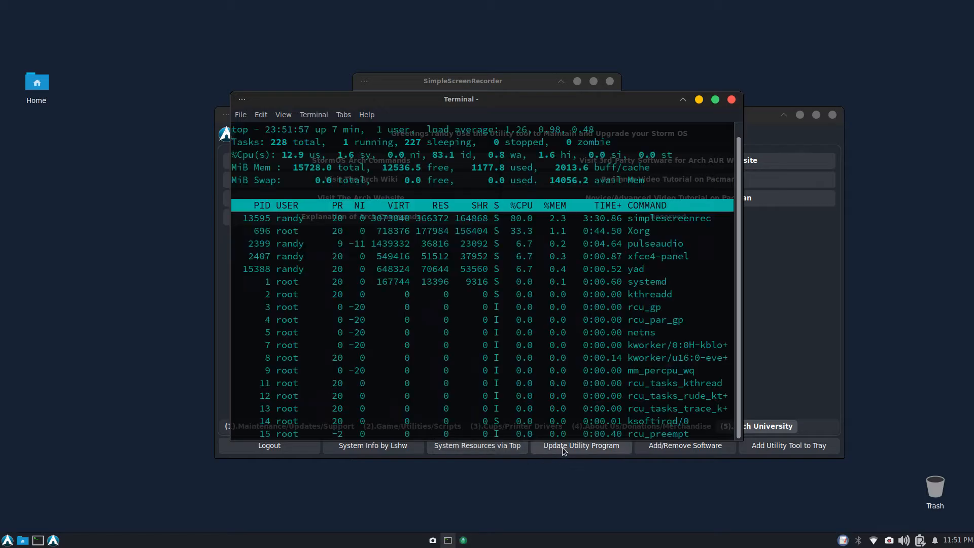
left_click(732, 100)
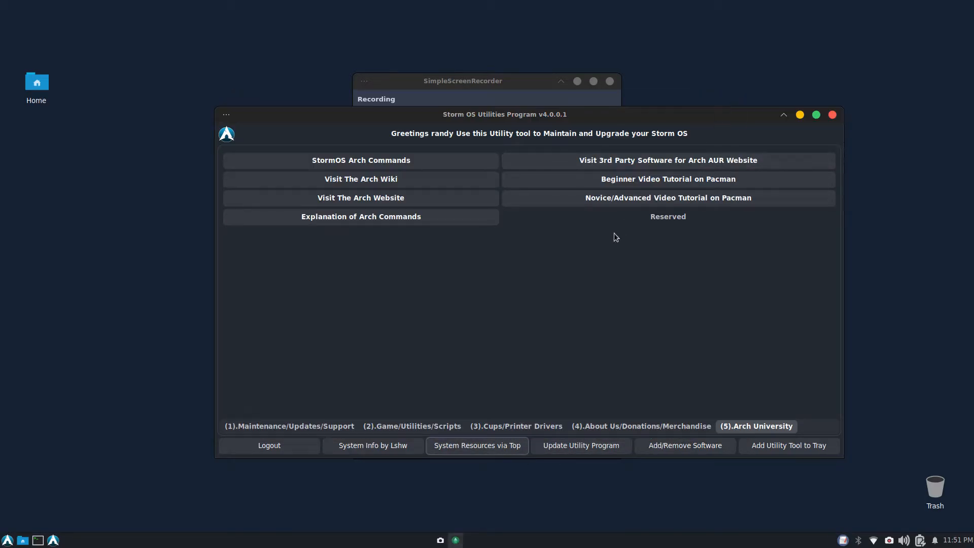
left_click(672, 446)
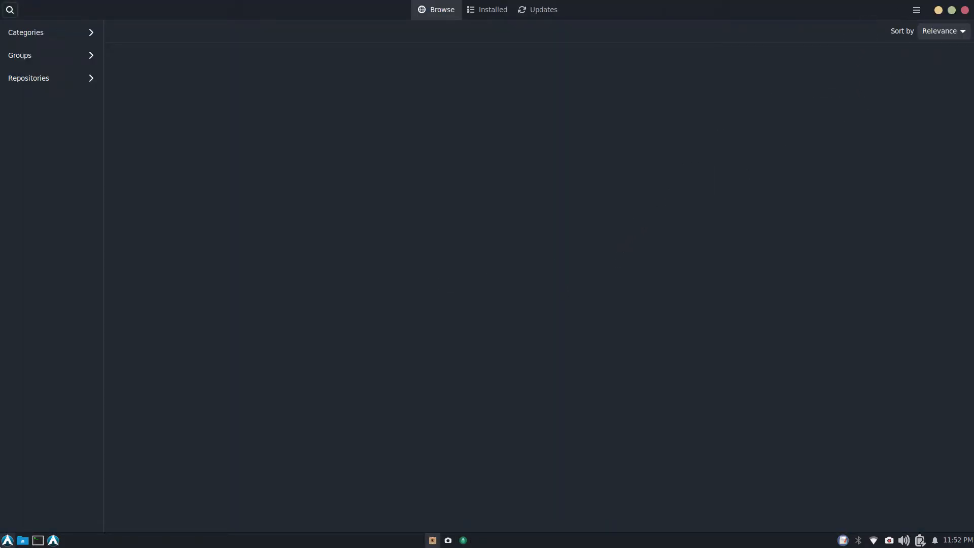
Step: Search the applications menu for "add" to locate the Add/Remove Software entry, and close the menu
left_click(7, 540)
type("add")
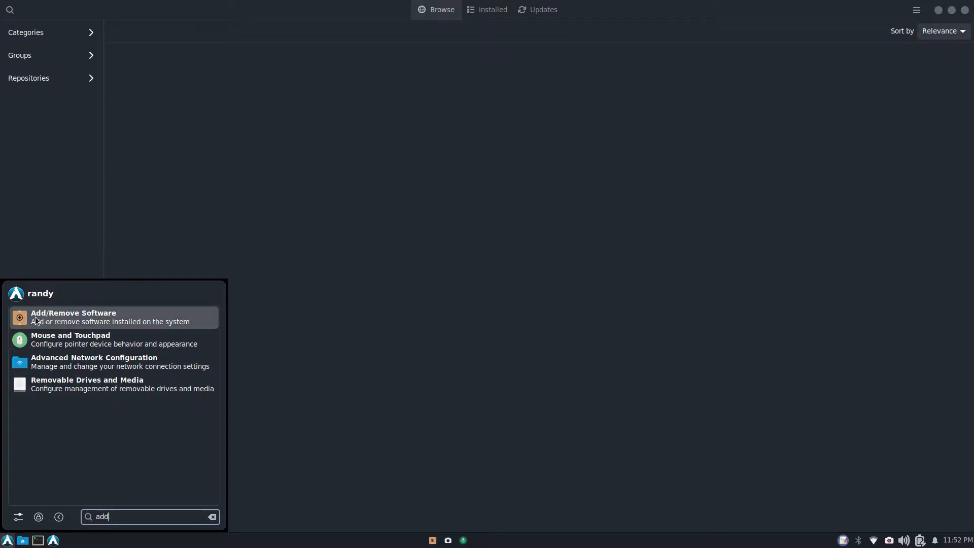
left_click(210, 136)
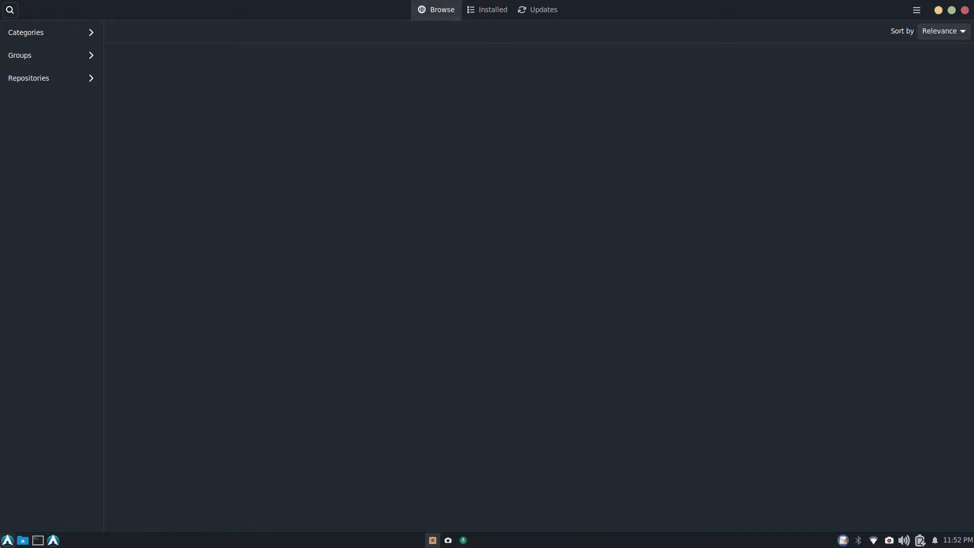
left_click(7, 540)
left_click(448, 264)
Step: Open the Add/Remove Software preferences and review the General, Advanced and Third Party settings, including AUR, Flatpak and Snap support
left_click(917, 10)
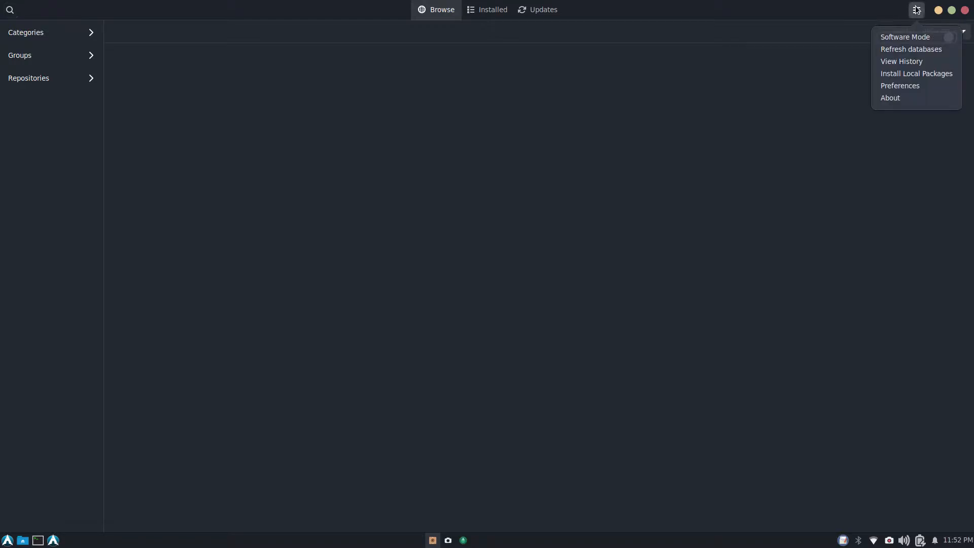
left_click(892, 87)
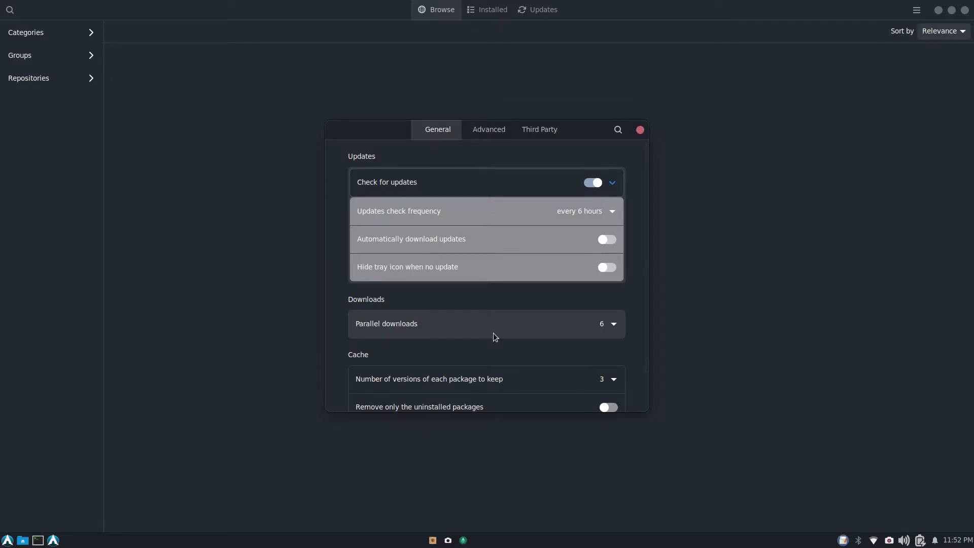
scroll(570, 340, "down", 2)
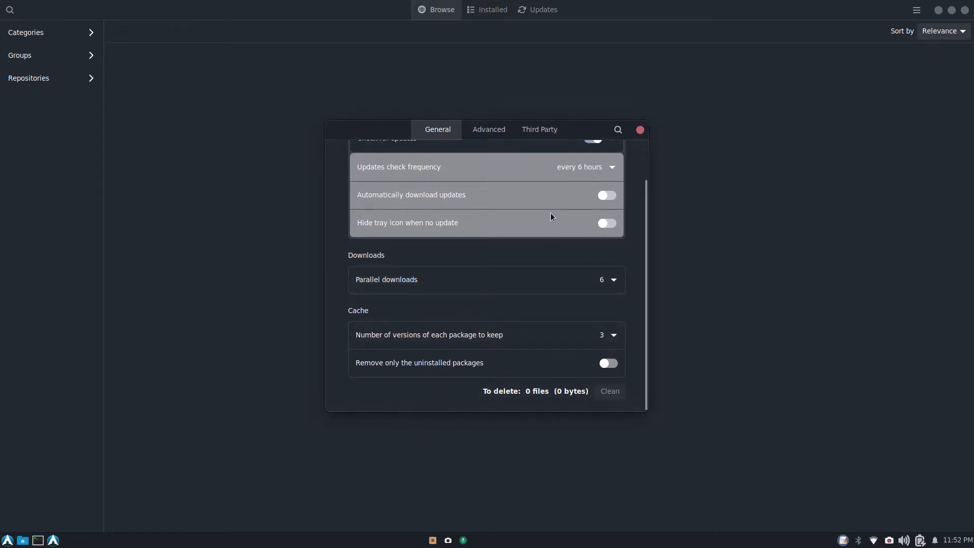
left_click(500, 132)
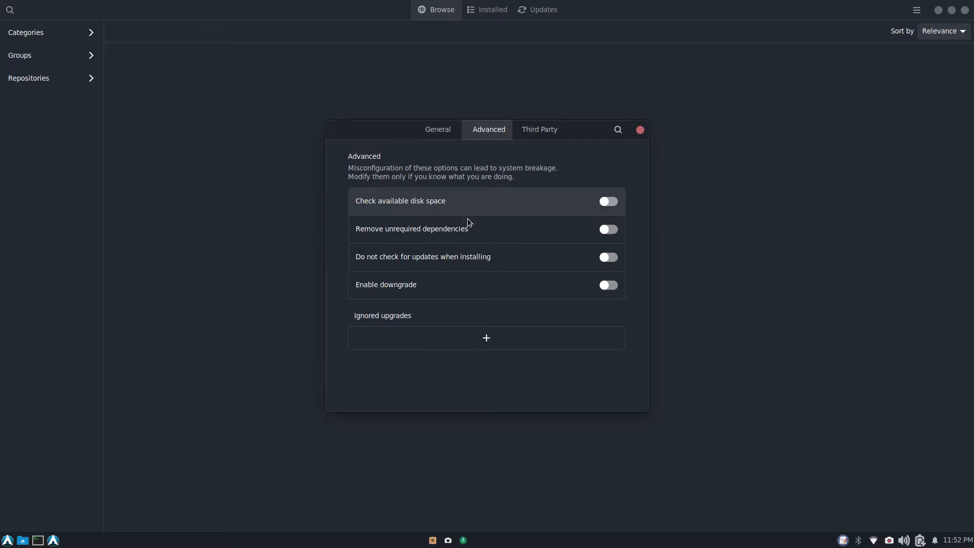
left_click(541, 131)
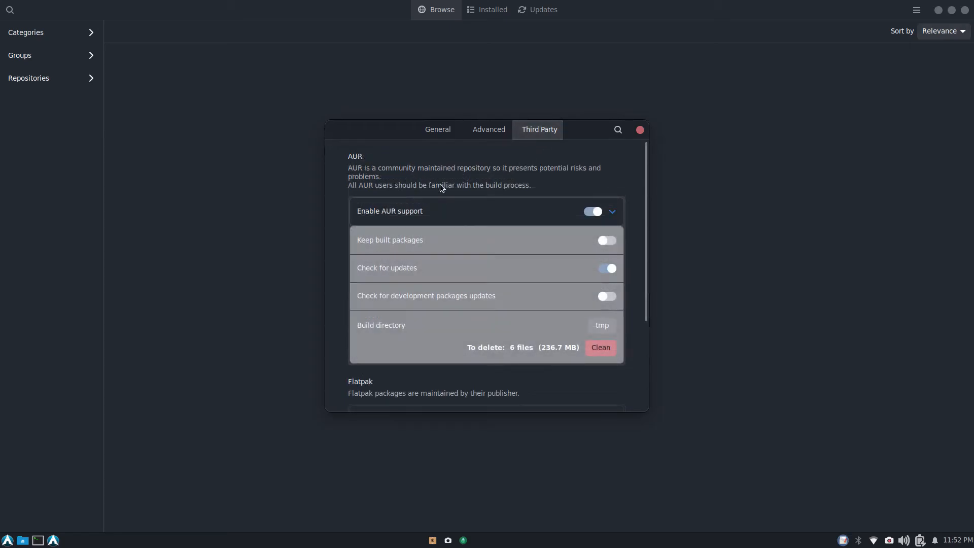
scroll(498, 223, "down", 1)
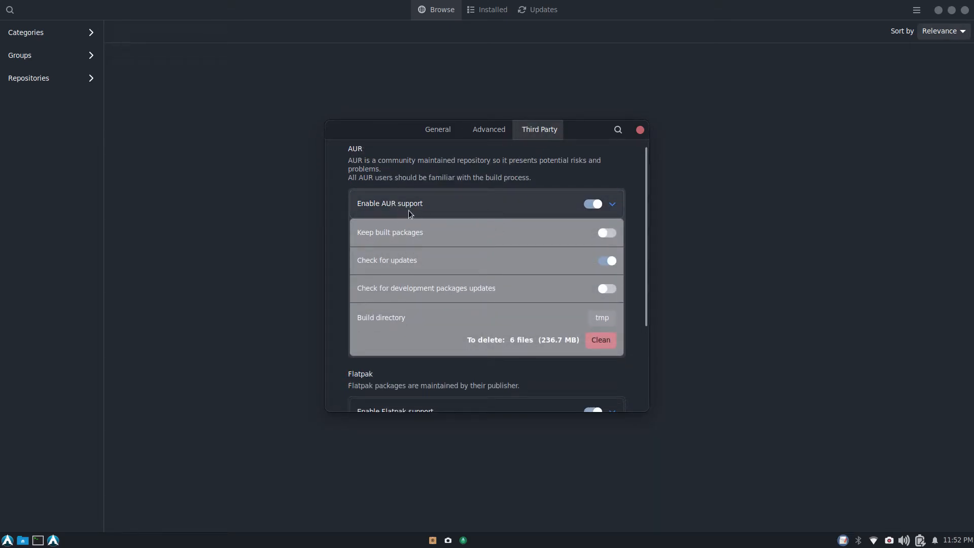
scroll(592, 221, "down", 5)
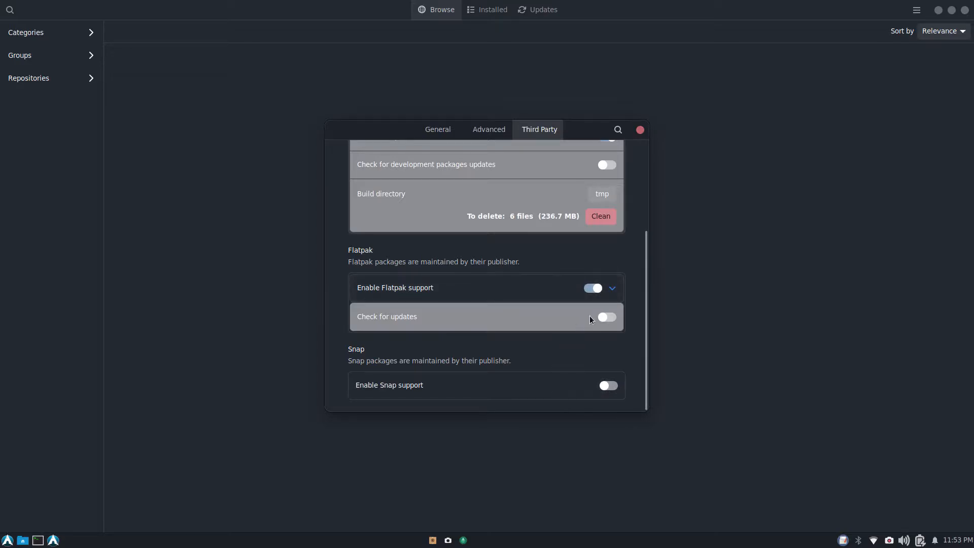
Step: Enable checking for updates of Flatpak packages and close the preferences
left_click(606, 318)
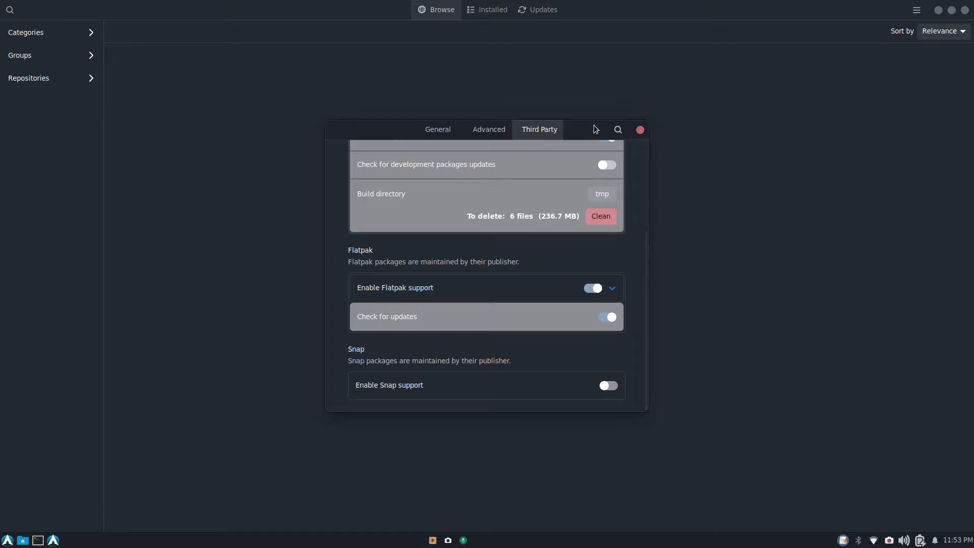
left_click_drag(587, 127, 708, 149)
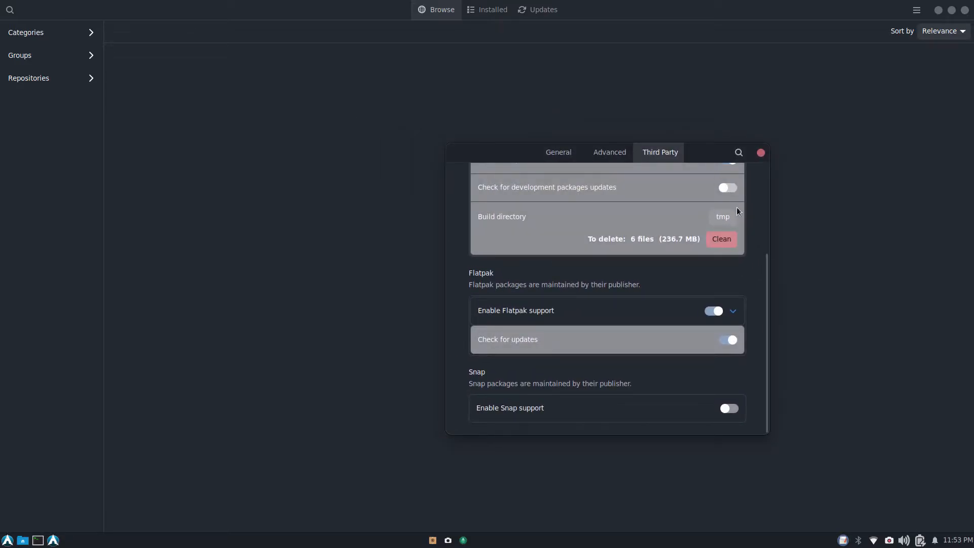
scroll(714, 242, "up", 3)
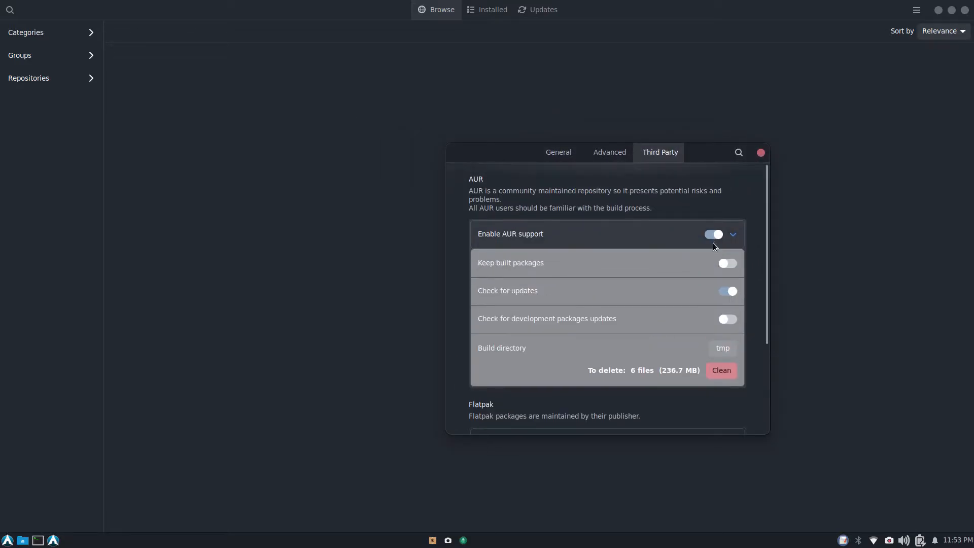
left_click(760, 153)
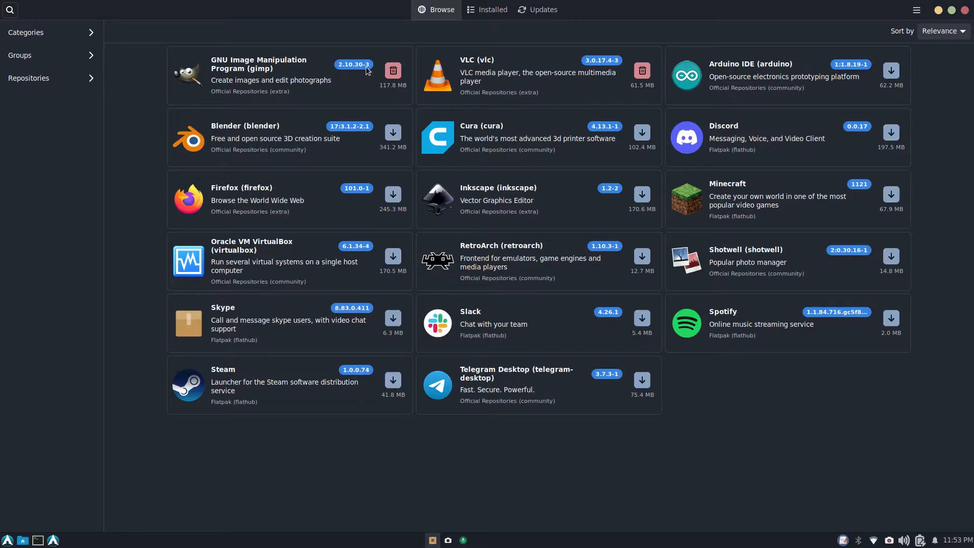
Step: Search the packages for "brave" and mark the Flatpak (flathub) version of Brave Browser for installation
left_click(10, 9)
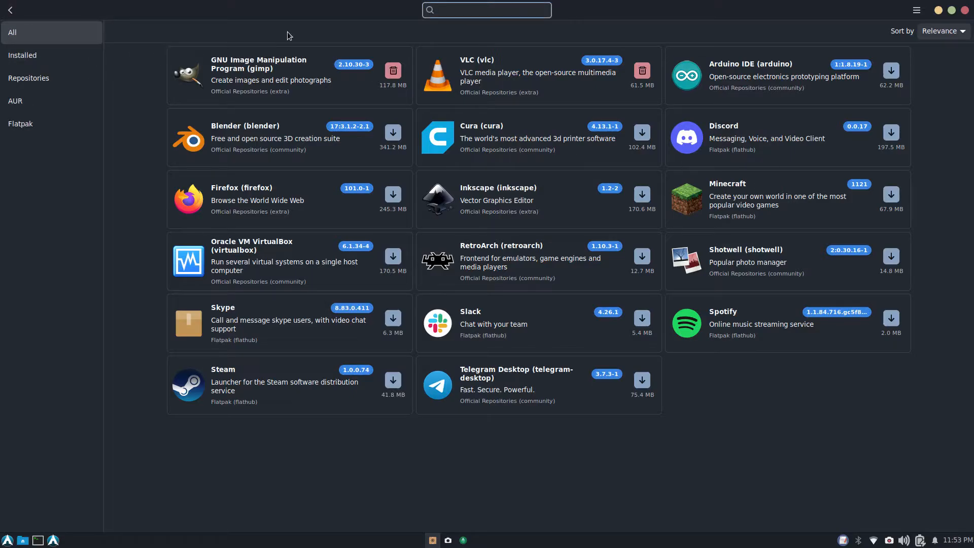
type("brave")
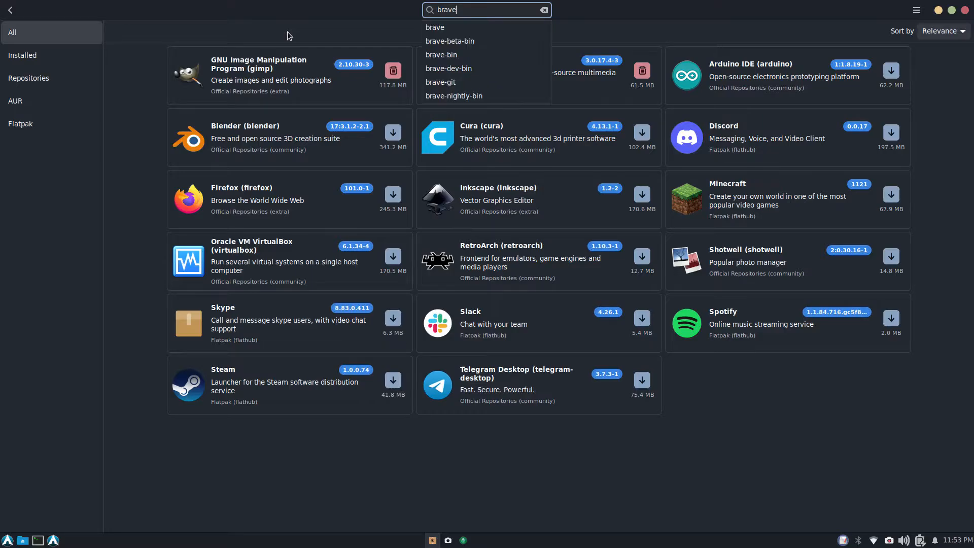
key("Return")
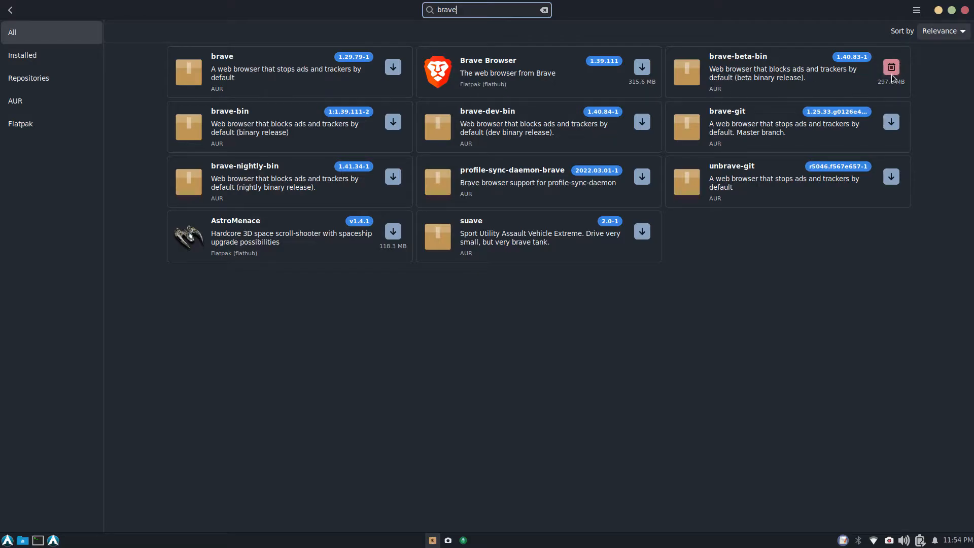
left_click(643, 67)
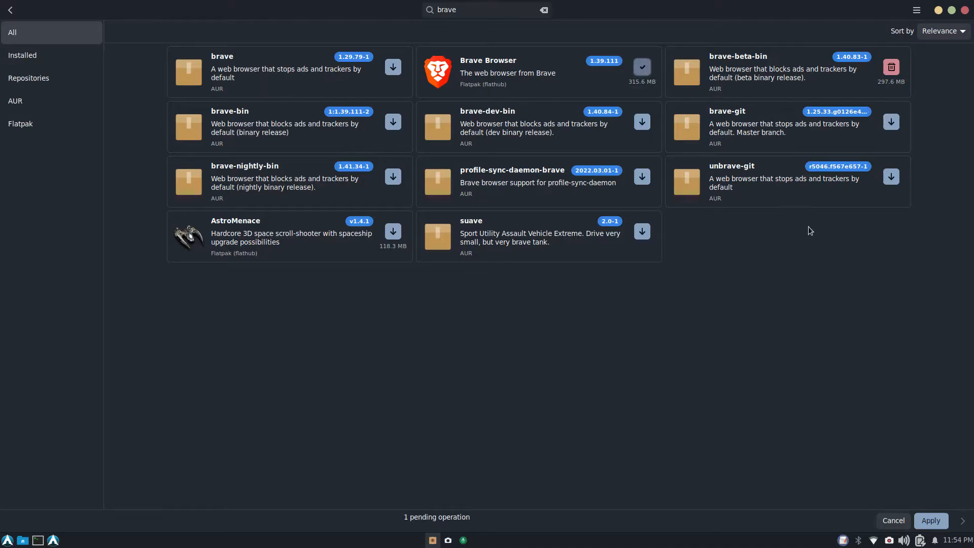
Step: Unmark the Flatpak Brave Browser for installation and check the installed Internet applications in the applications menu
left_click(642, 67)
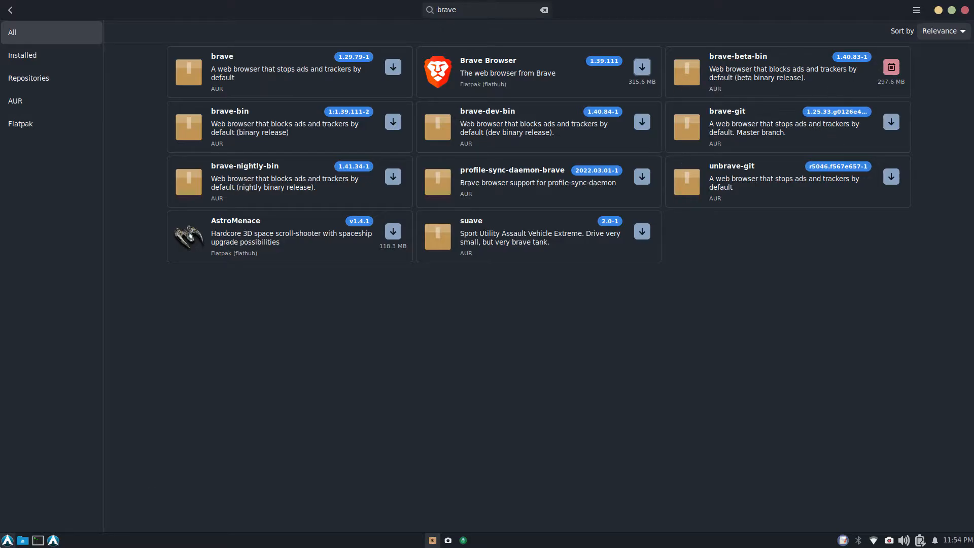
left_click(7, 540)
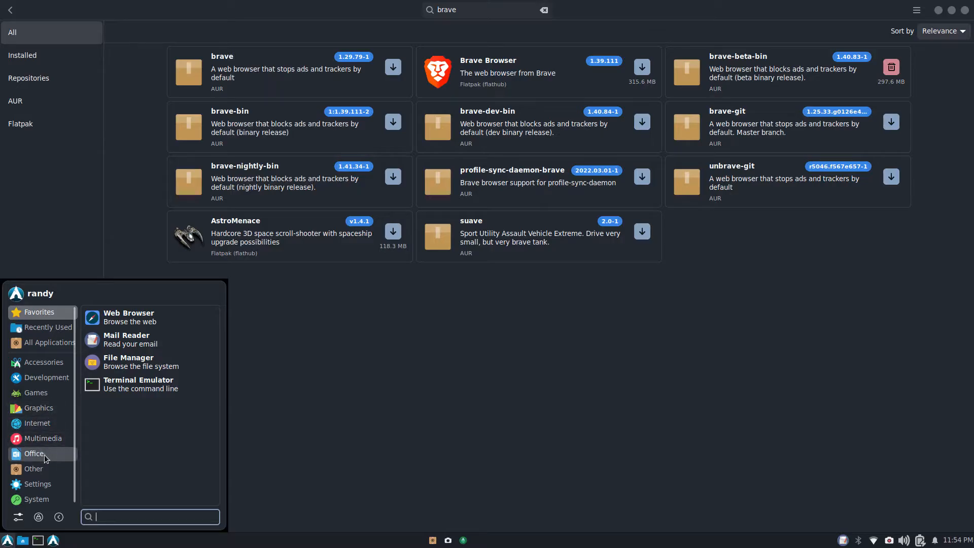
left_click(44, 422)
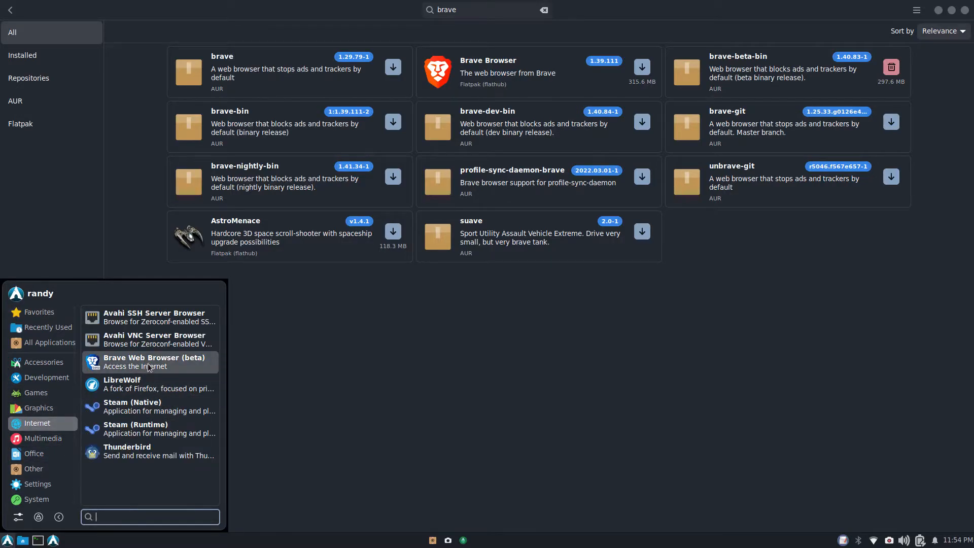
left_click(512, 356)
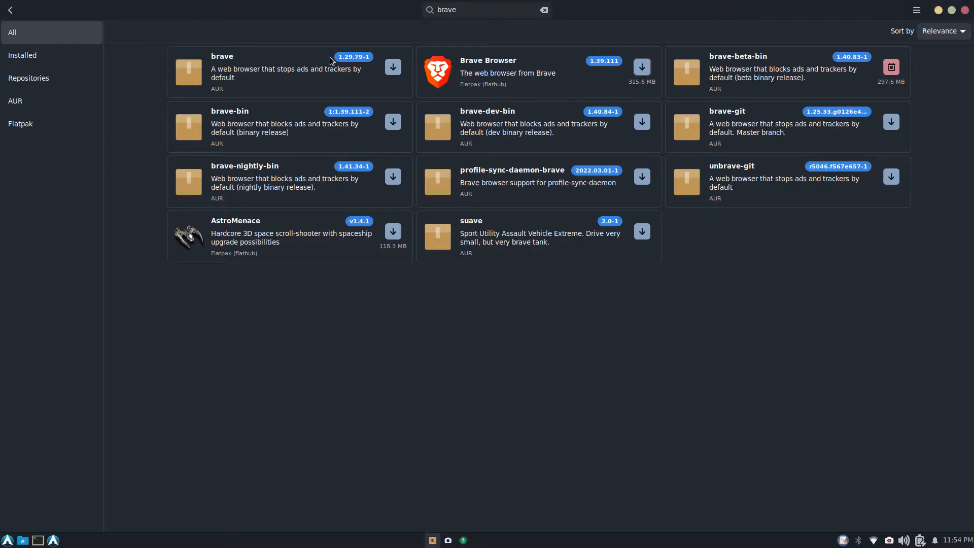
Step: Search the packages for "librewolf" instead of "brave"
left_click(463, 9)
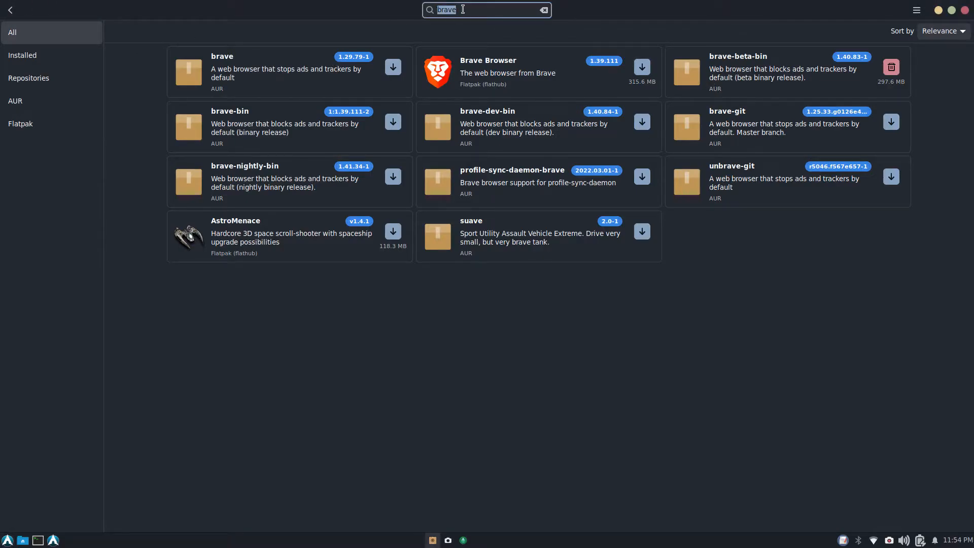
type("fir")
key("BackSpace")
key("BackSpace")
key("BackSpace")
type("libre")
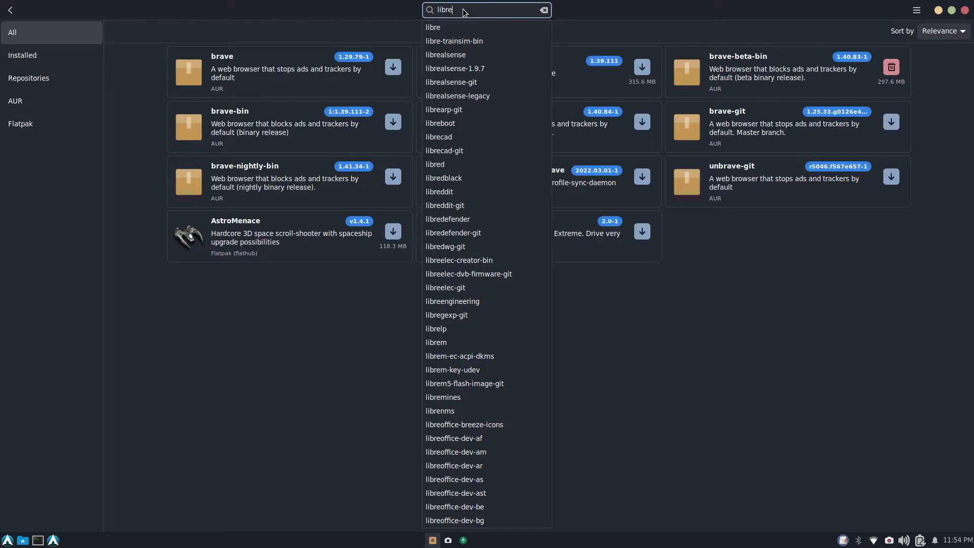
type("wol")
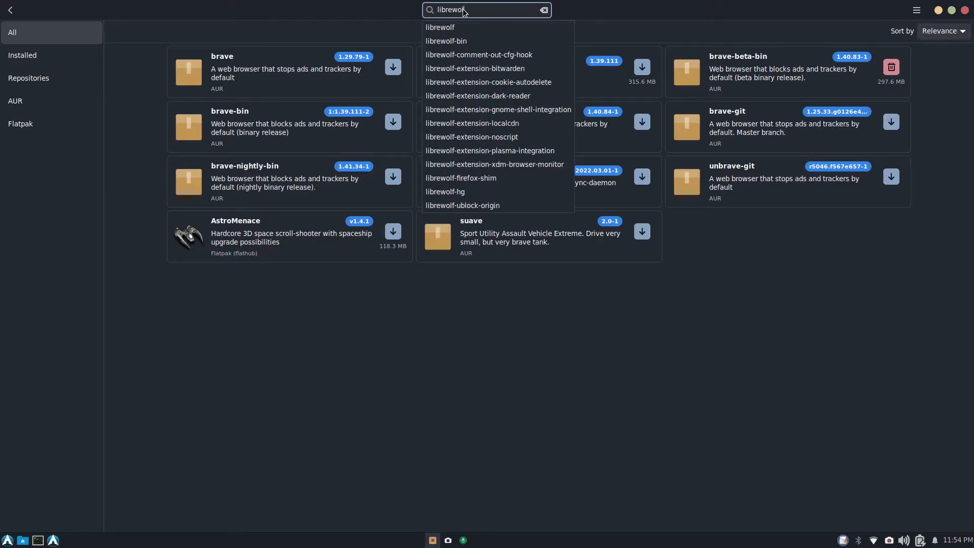
type("f")
key("Return")
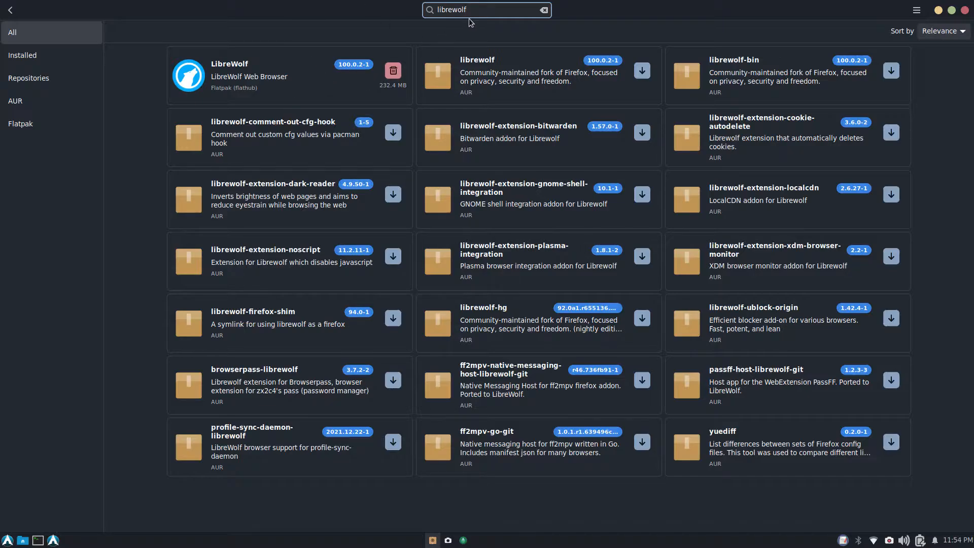
Step: Search the packages for "caffeine"
key("ctrl+a")
key("BackSpace")
type("caffeine")
key("Return")
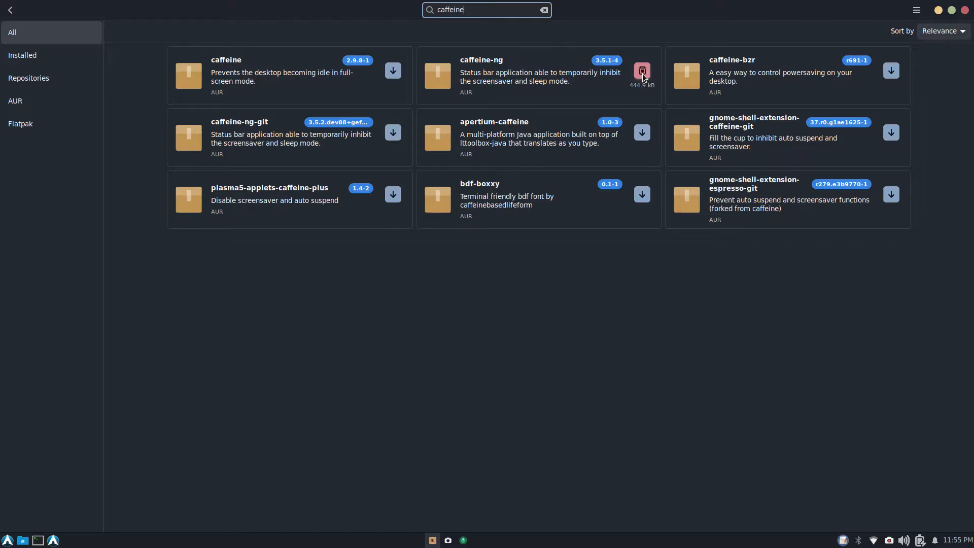
Step: Launch Caffeine-ng by searching the applications for "caff", and enable Caffeine from its tray indicator
left_click(3, 541)
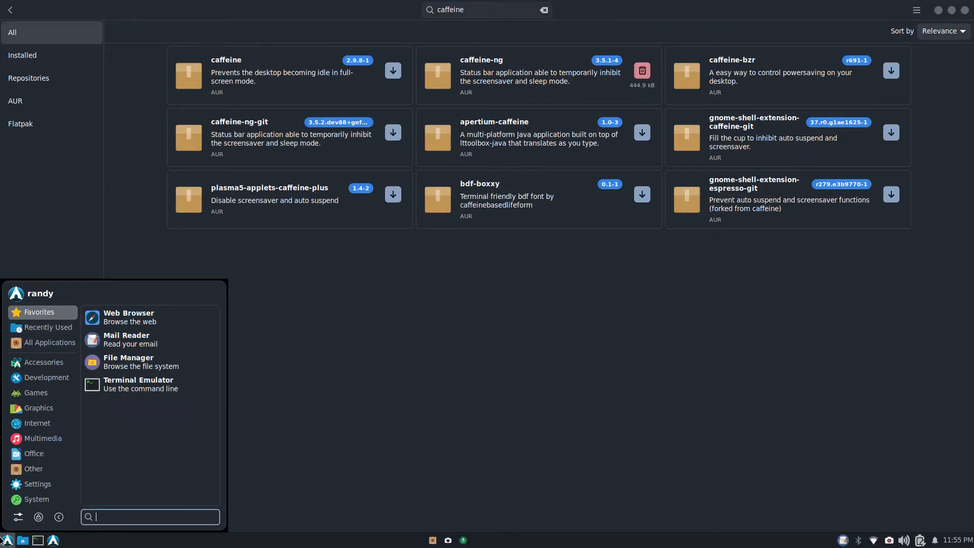
type("caff")
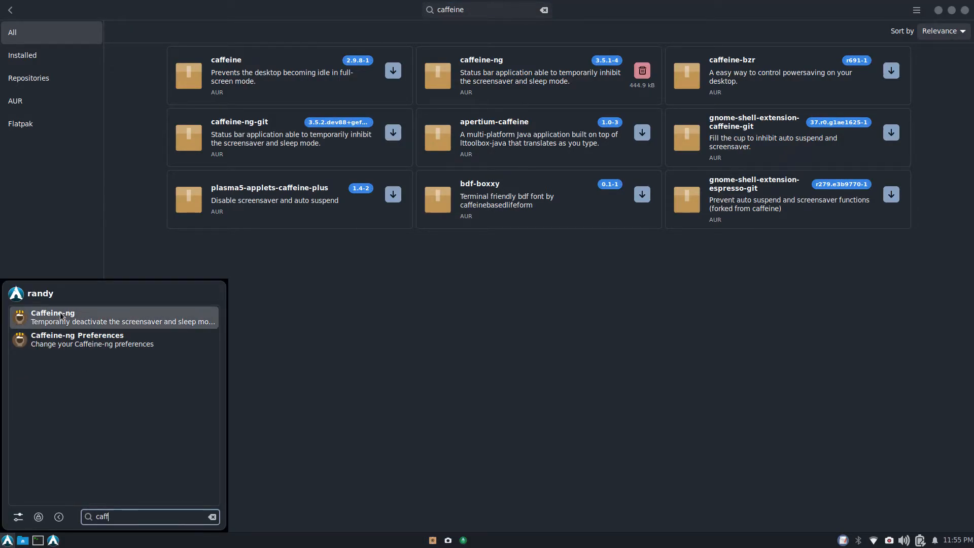
left_click(83, 314)
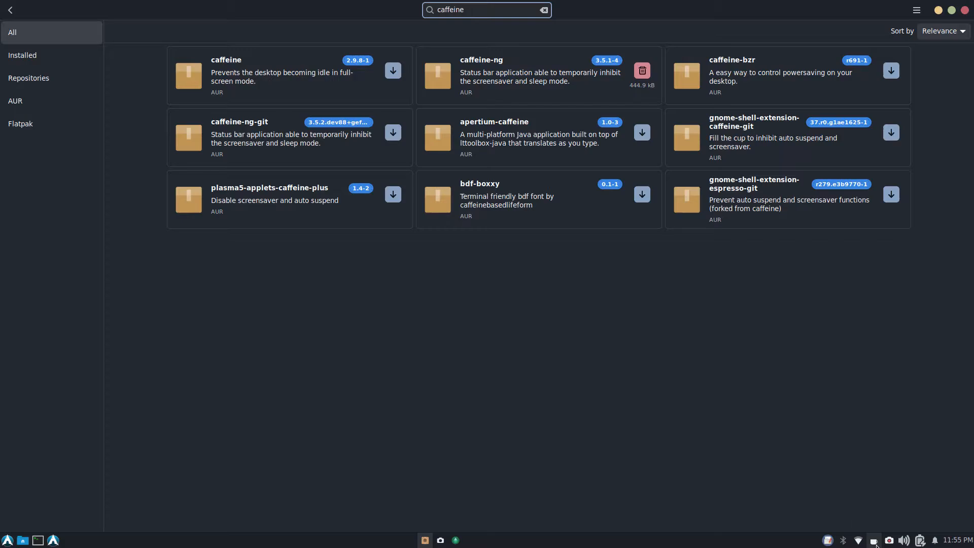
left_click(876, 544)
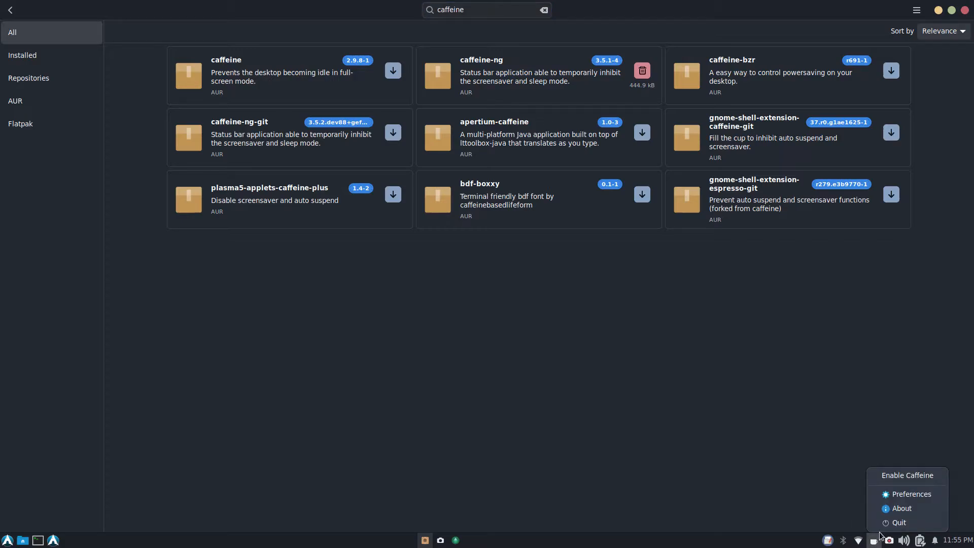
left_click(915, 473)
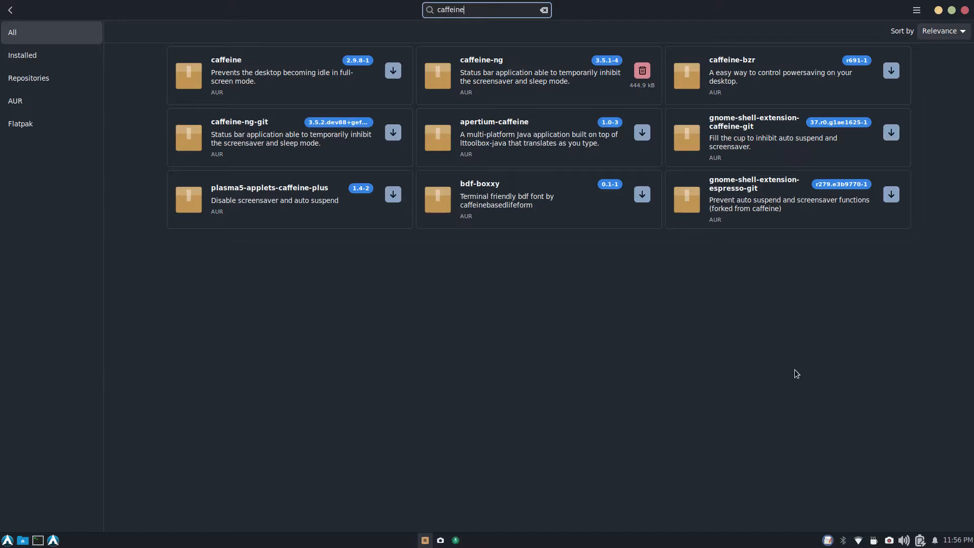
Step: Turn on Presentation mode in the power status popup and turn it back off
left_click(920, 541)
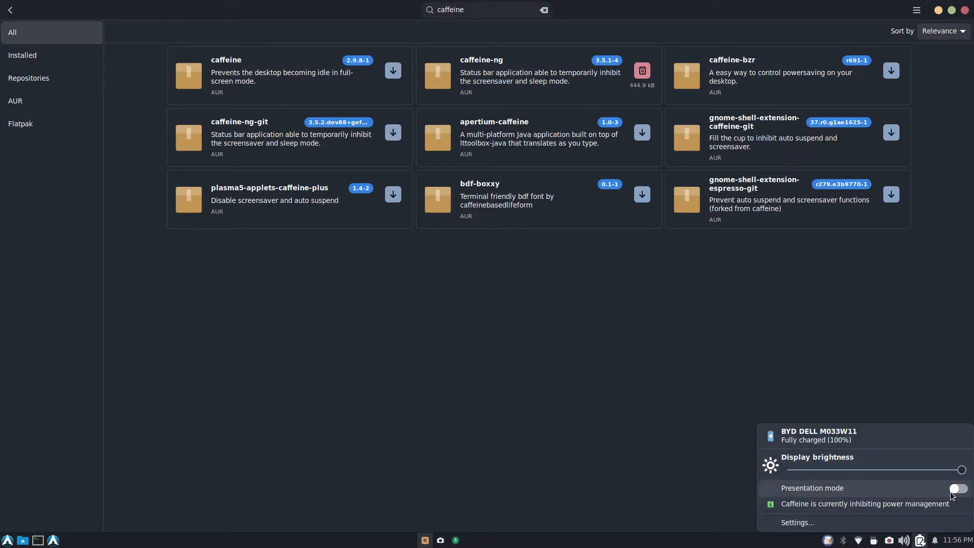
key("Escape")
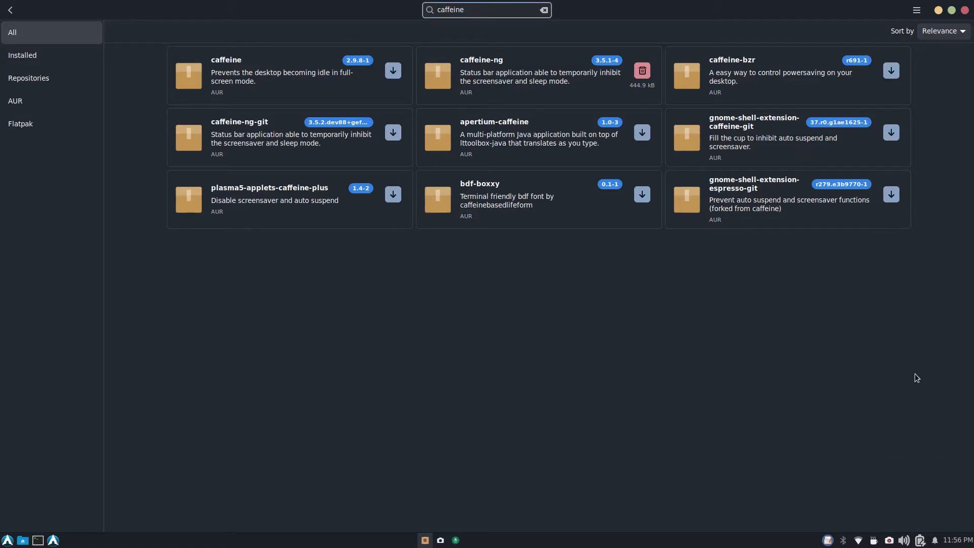
left_click(920, 541)
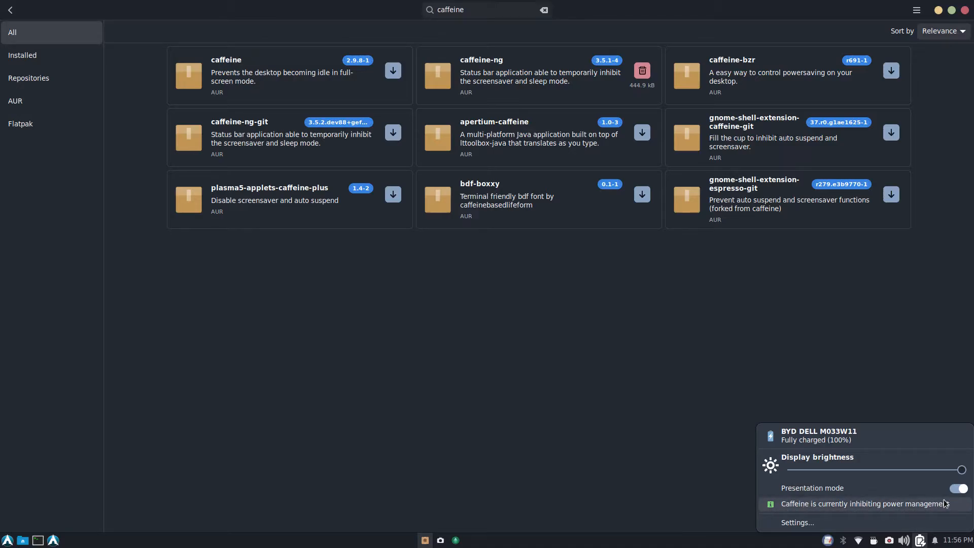
left_click(916, 540)
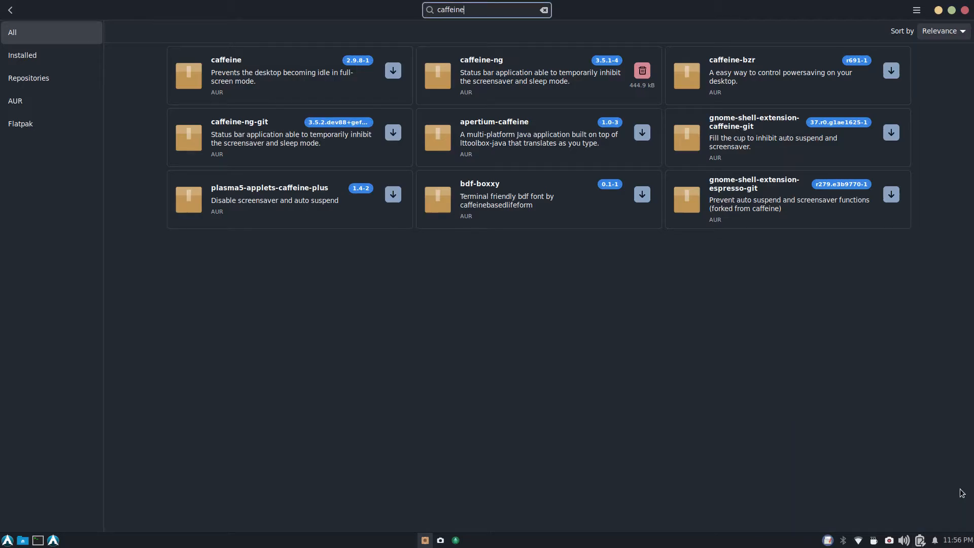
Step: Set the Power Manager's action for when the power button is pressed to Shutdown and close the settings
left_click(920, 540)
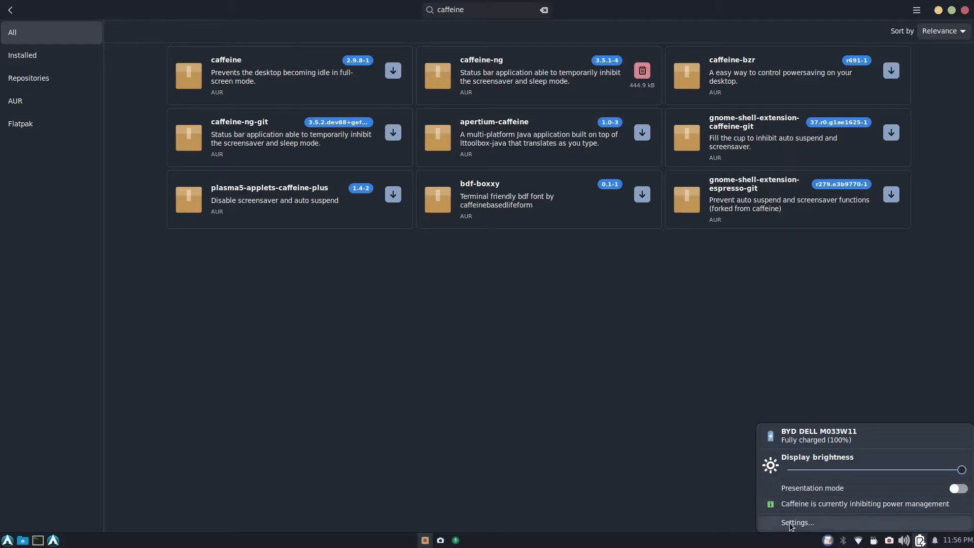
left_click(808, 516)
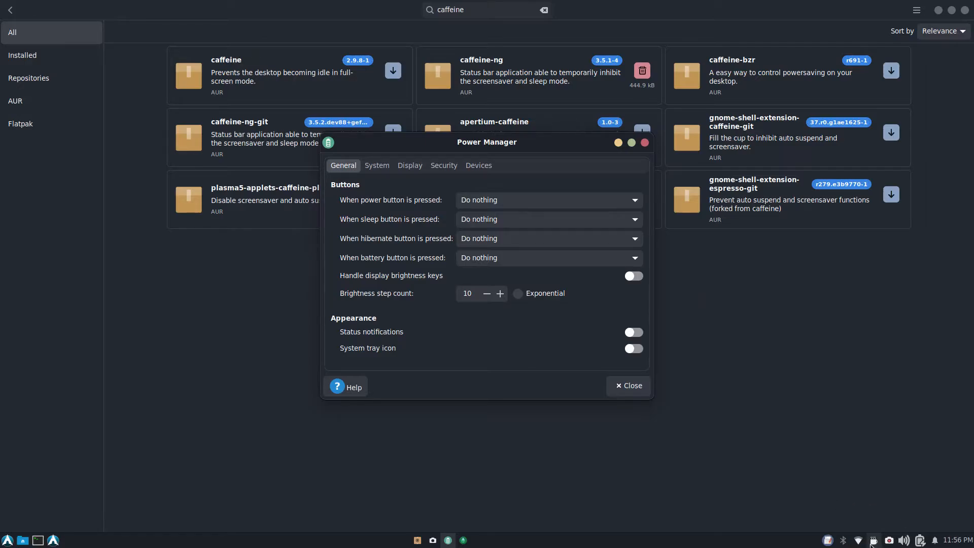
left_click(919, 540)
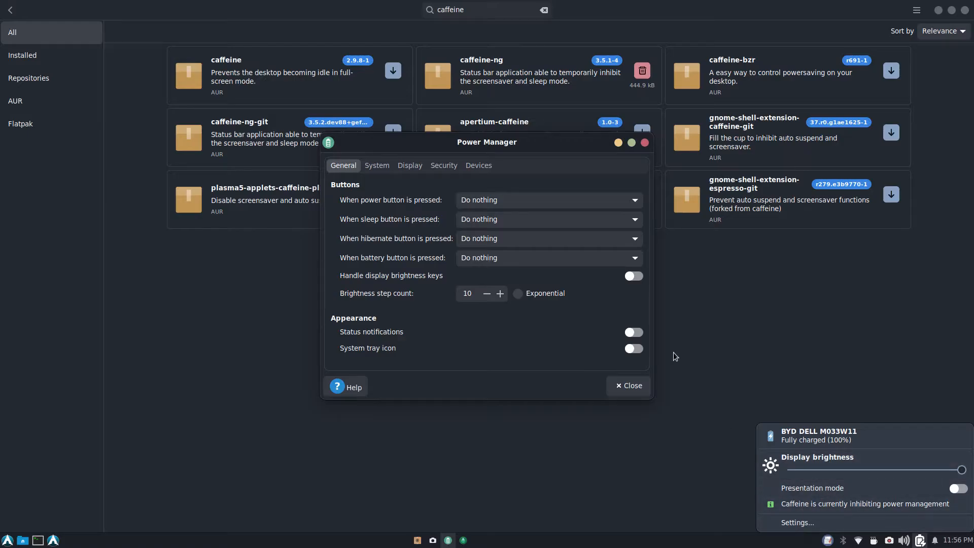
left_click(793, 523)
left_click_drag(557, 141, 669, 178)
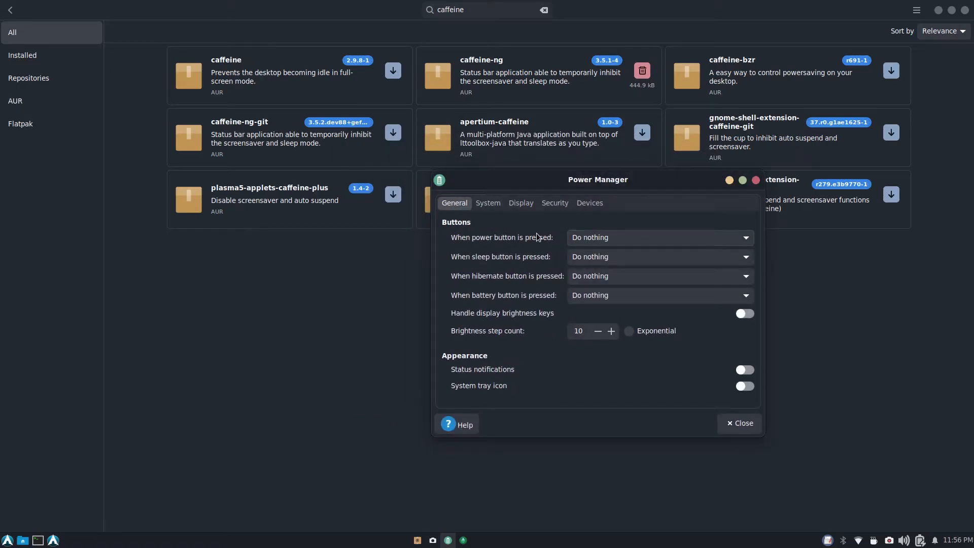
left_click(579, 240)
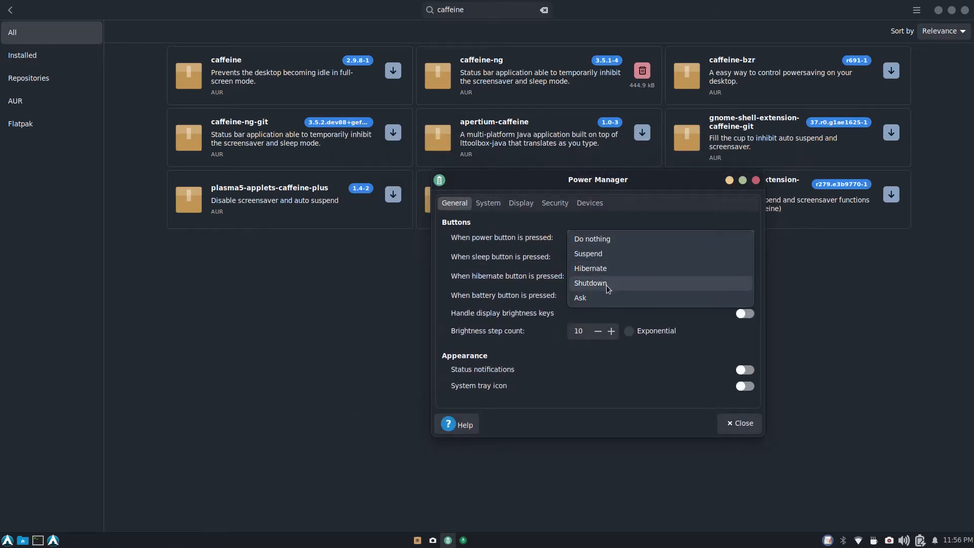
left_click(607, 285)
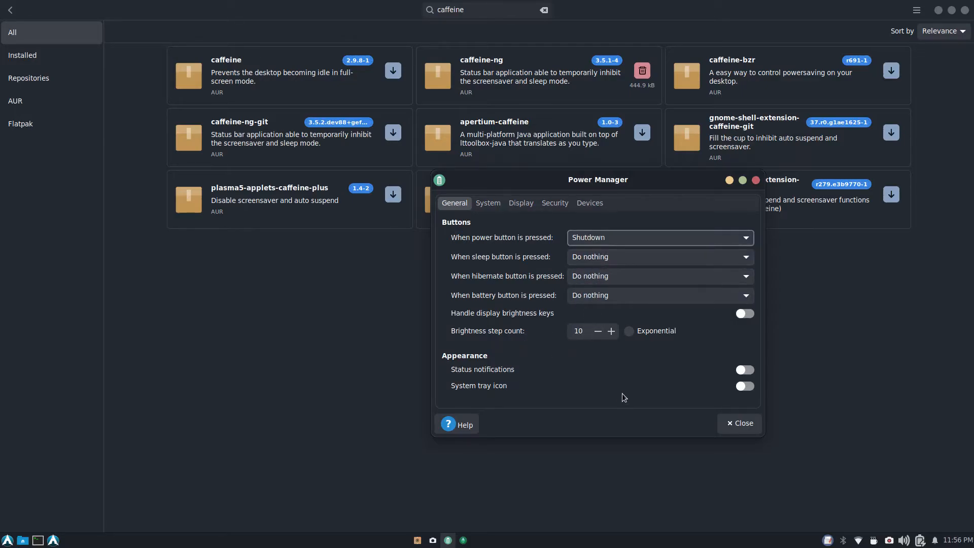
left_click(741, 427)
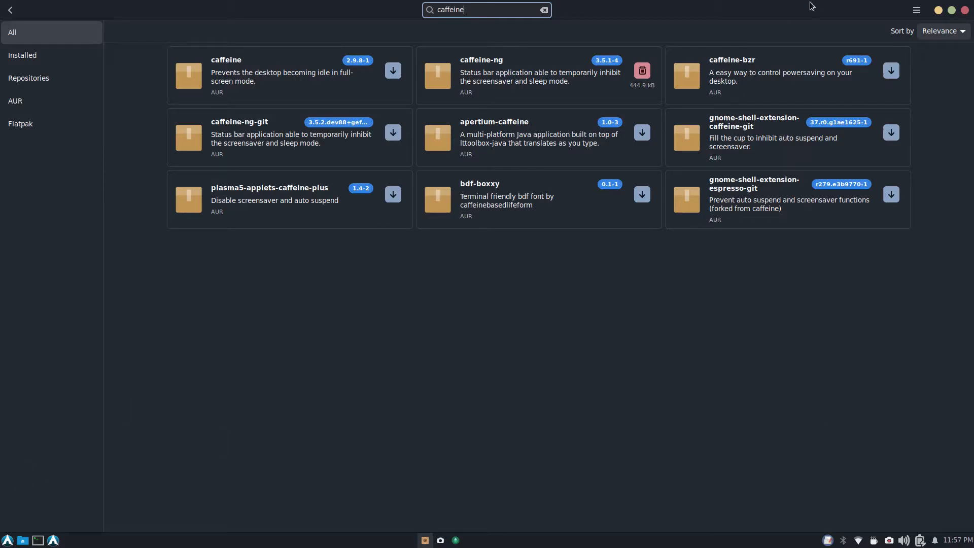
left_click(6, 540)
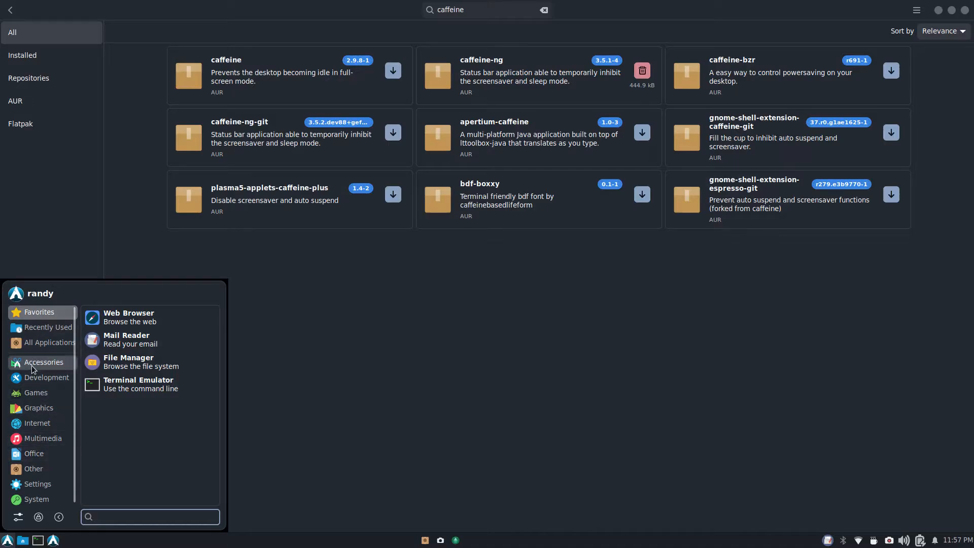
left_click(303, 328)
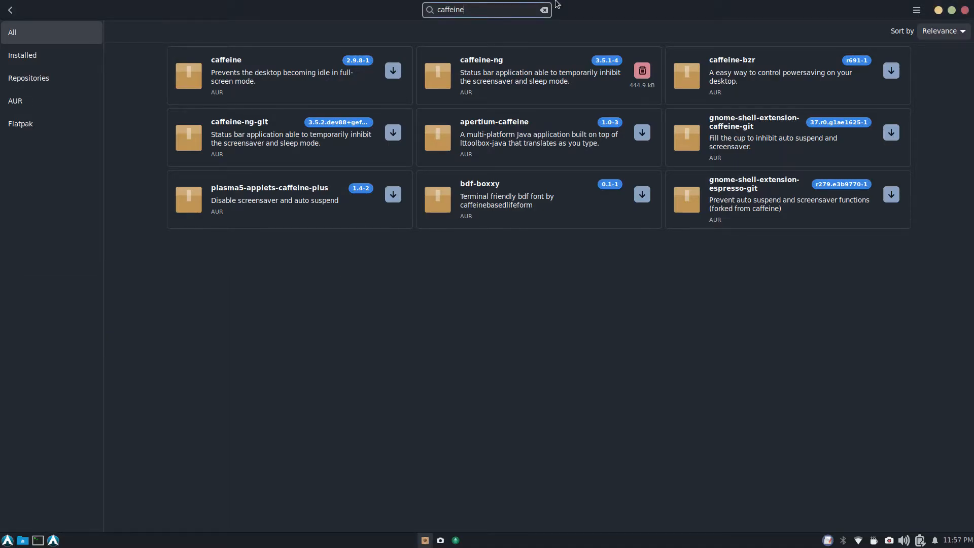
Step: Search the packages for "audacity" and for "timeshift", and close Add/Remove Software
double_click(508, 7)
type("audacity")
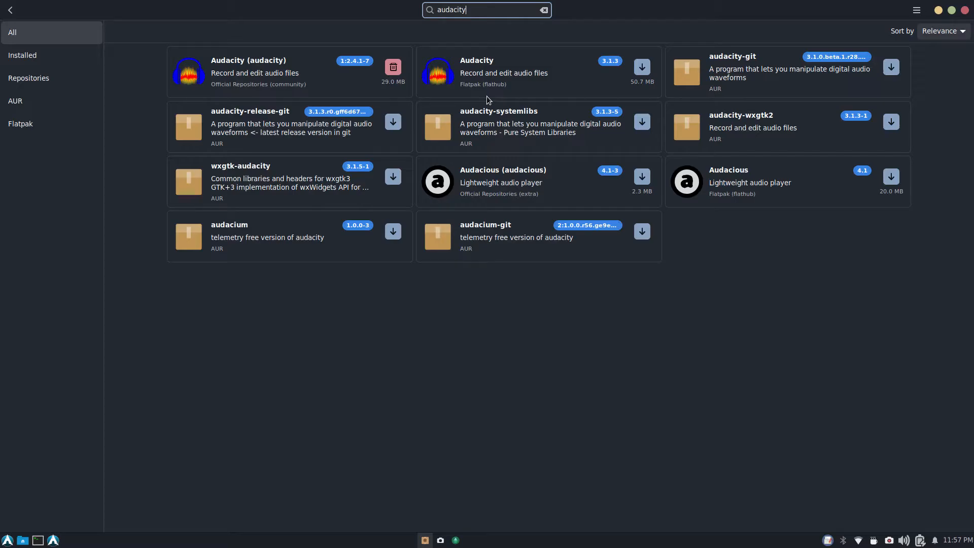
double_click(473, 15)
type("timeshift")
key("Return")
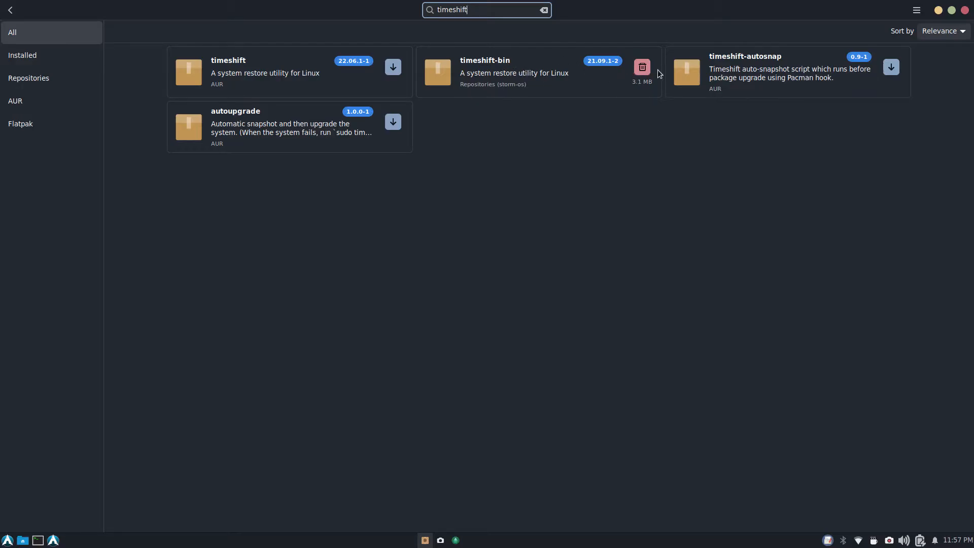
left_click(965, 11)
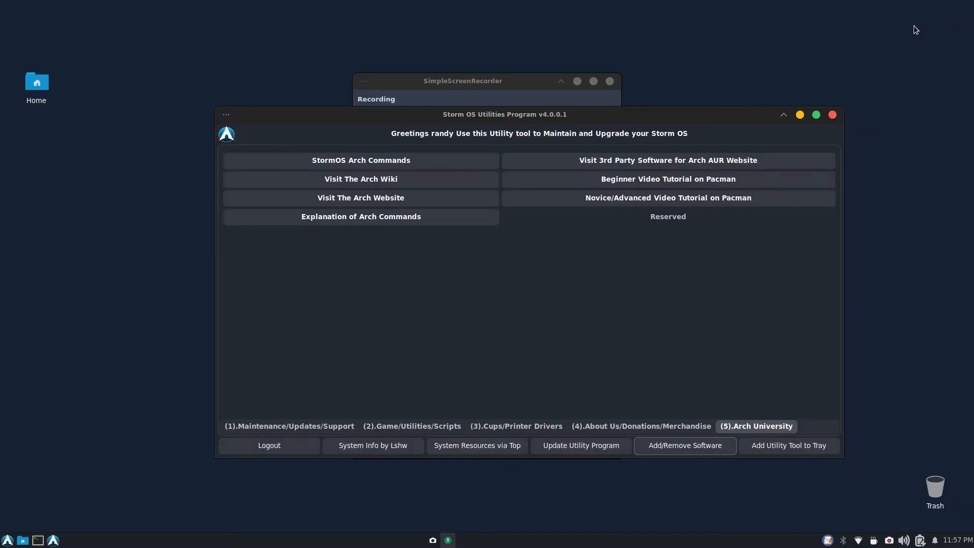
Step: Launch Timeshift by searching the applications for "time", and close the Storm OS Utilities Program window
left_click(1, 546)
type("time")
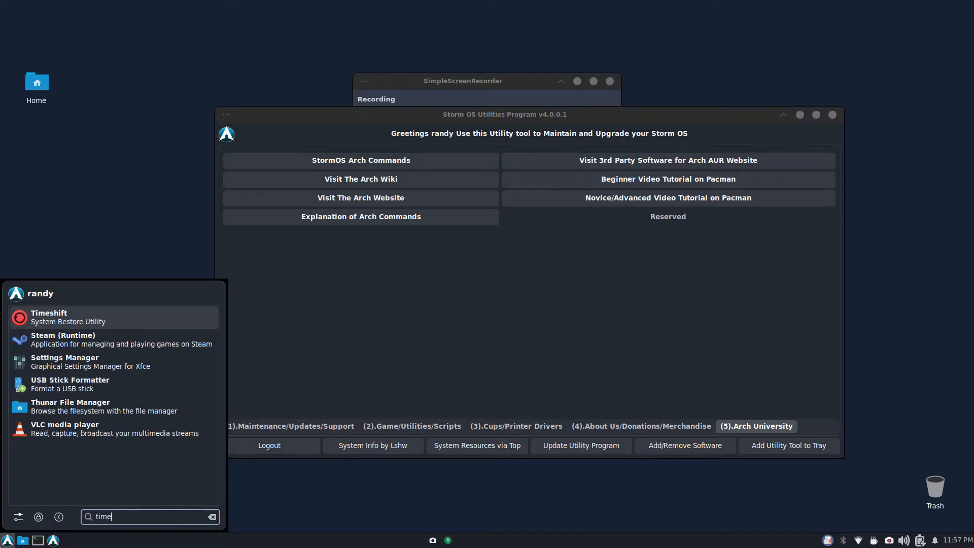
key("Return")
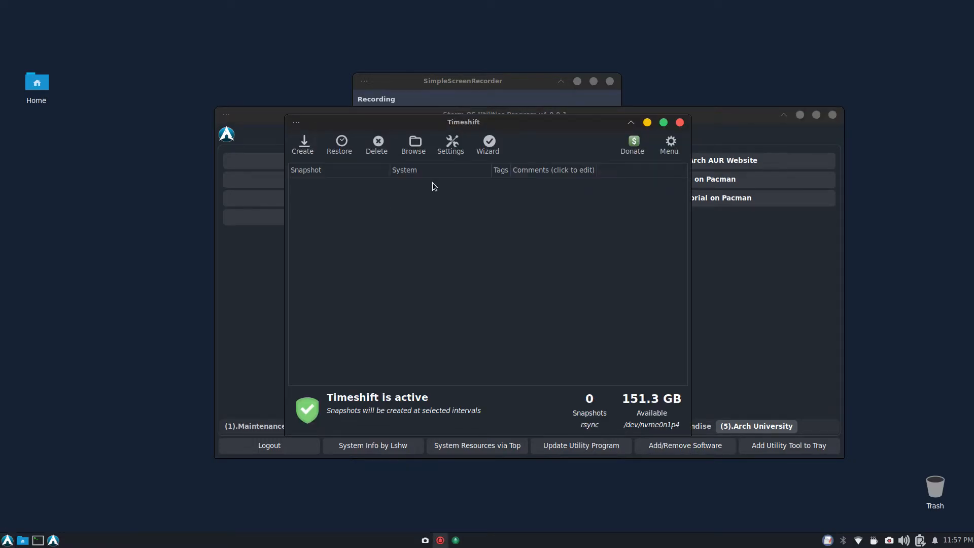
left_click_drag(542, 126, 643, 112)
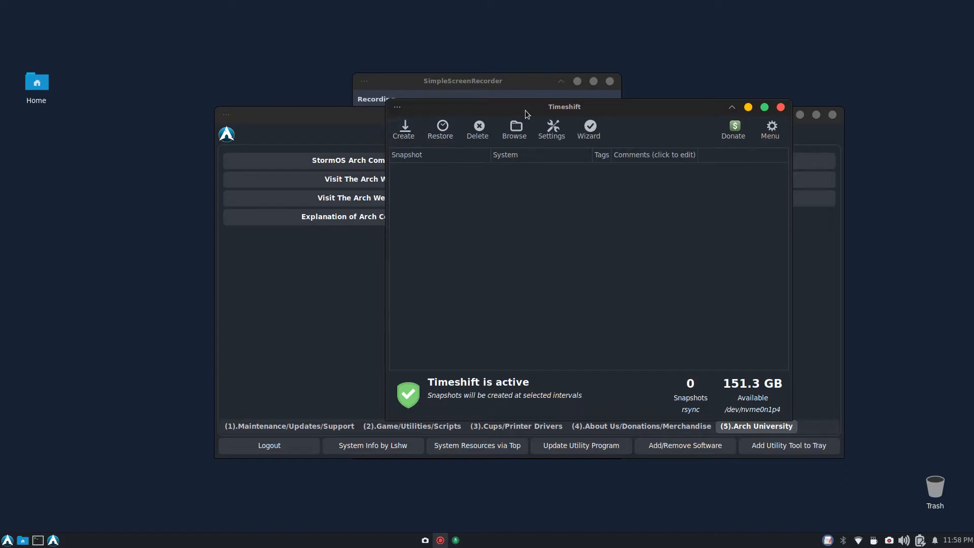
left_click_drag(528, 113, 436, 111)
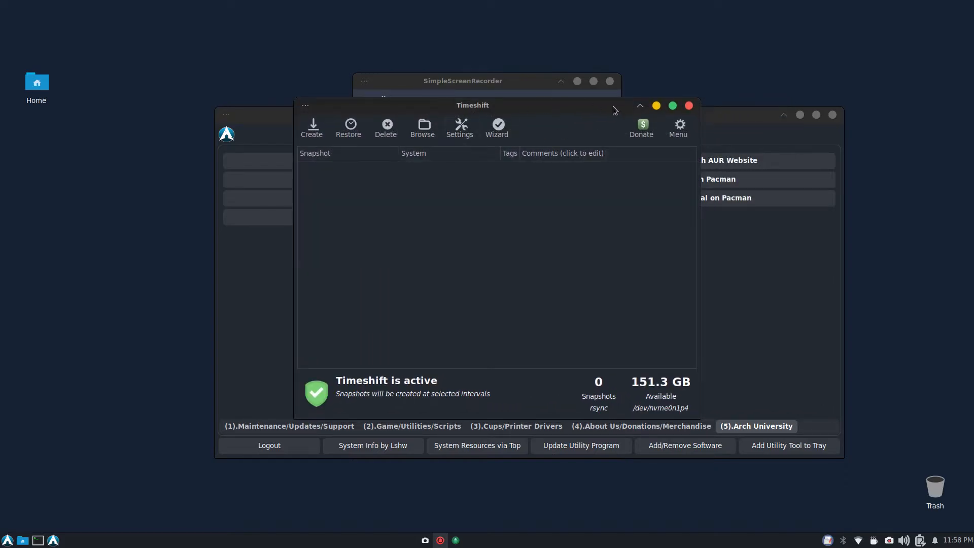
left_click(833, 114)
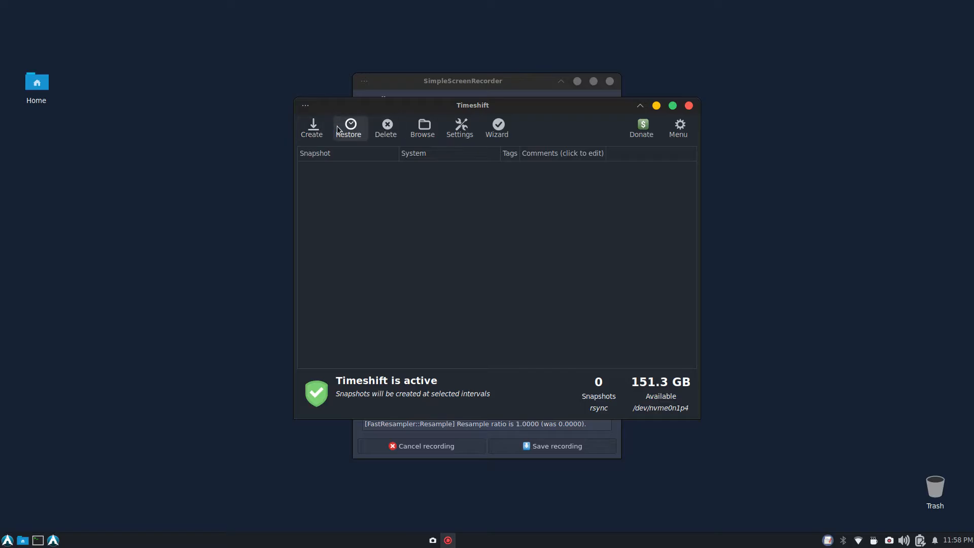
Step: Complete Timeshift's setup wizard with RSYNC snapshots, the Weekly level keeping 3, and all home directory files excluded, and close Timeshift
left_click(499, 127)
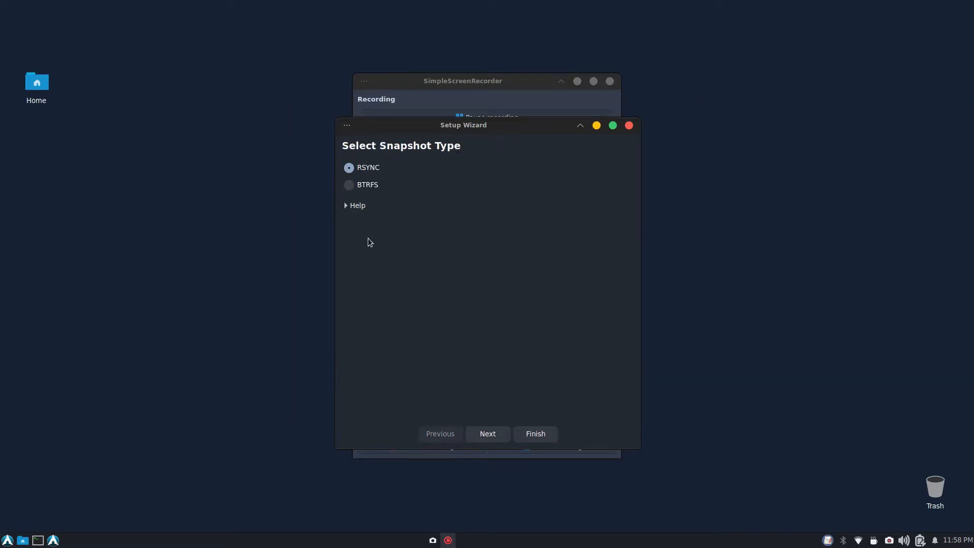
left_click(495, 437)
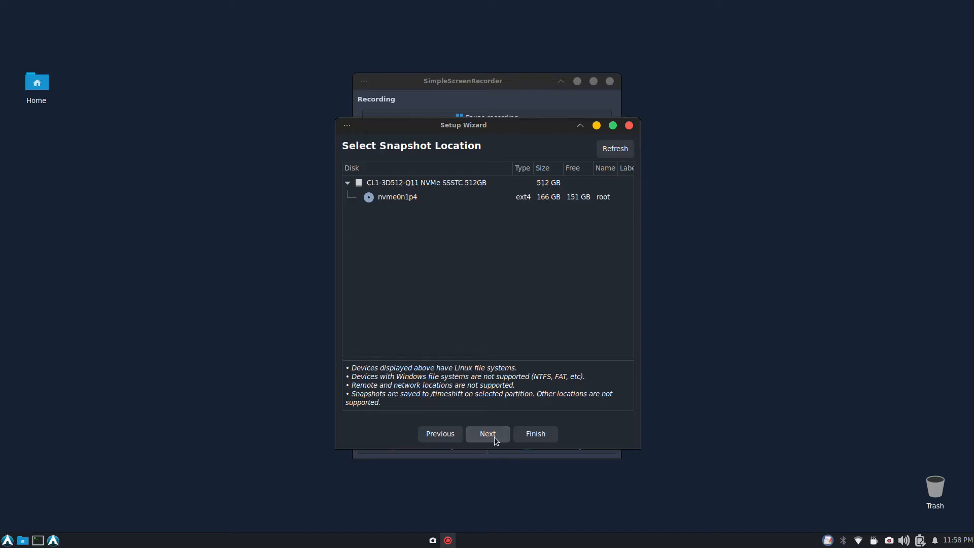
left_click(494, 437)
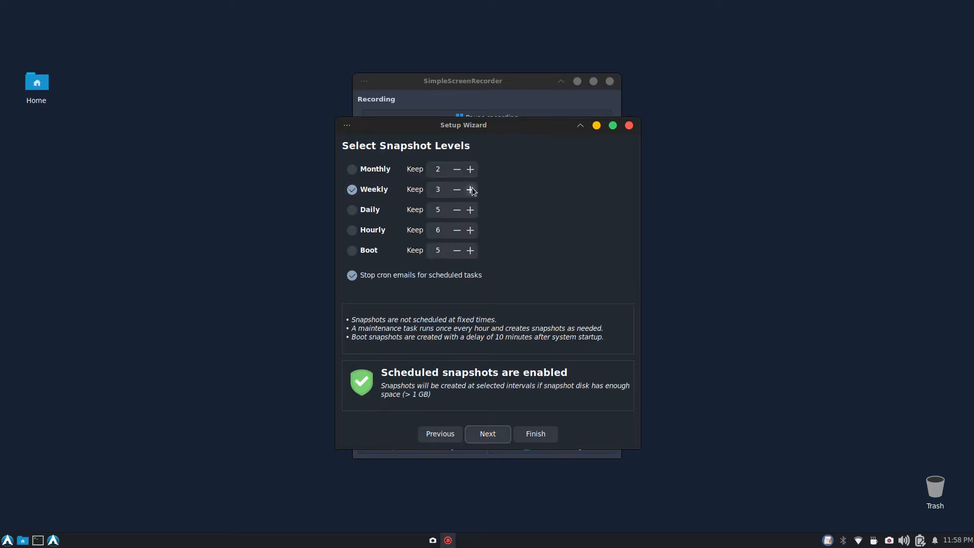
left_click(488, 434)
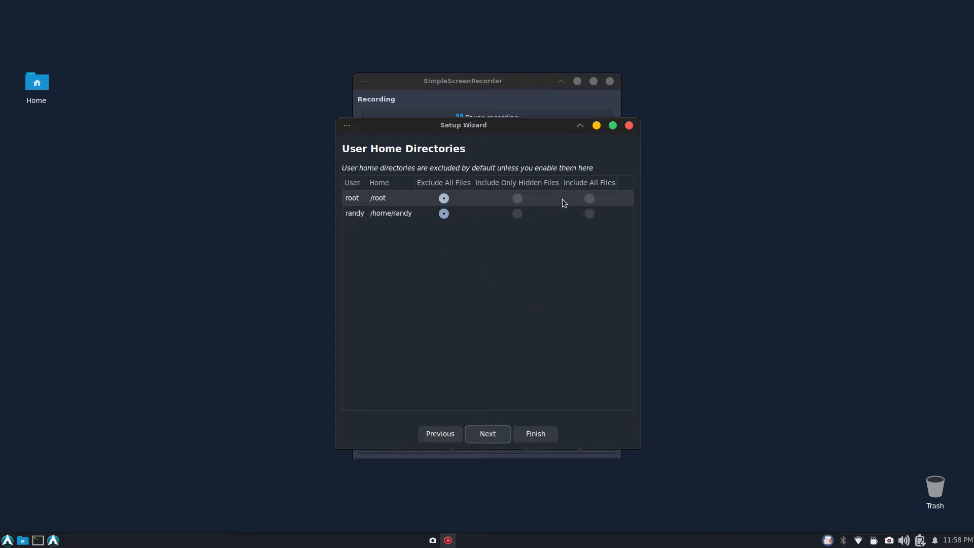
left_click(498, 434)
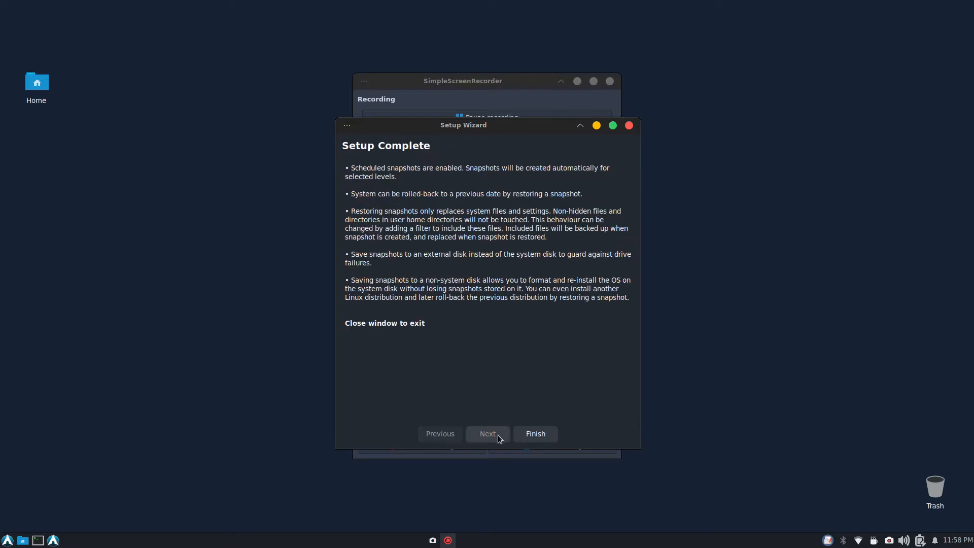
left_click(535, 434)
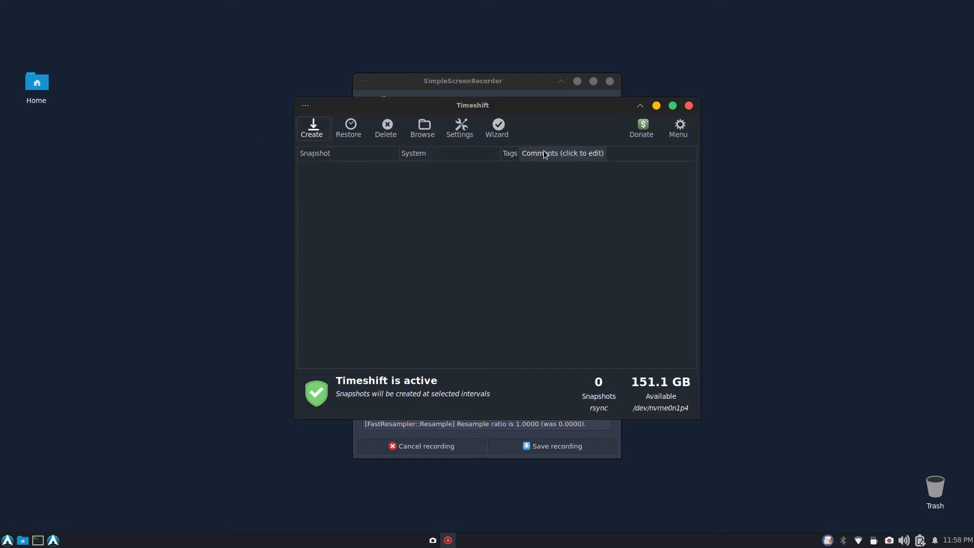
left_click(689, 106)
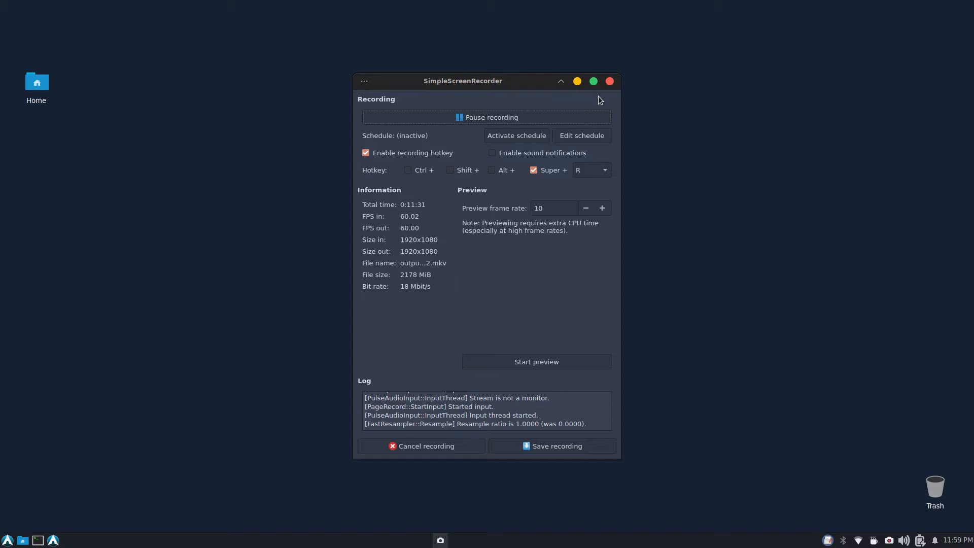
Step: Launch Audacity from the Multimedia applications, dismiss its welcome dialog and maximize its window
left_click(7, 541)
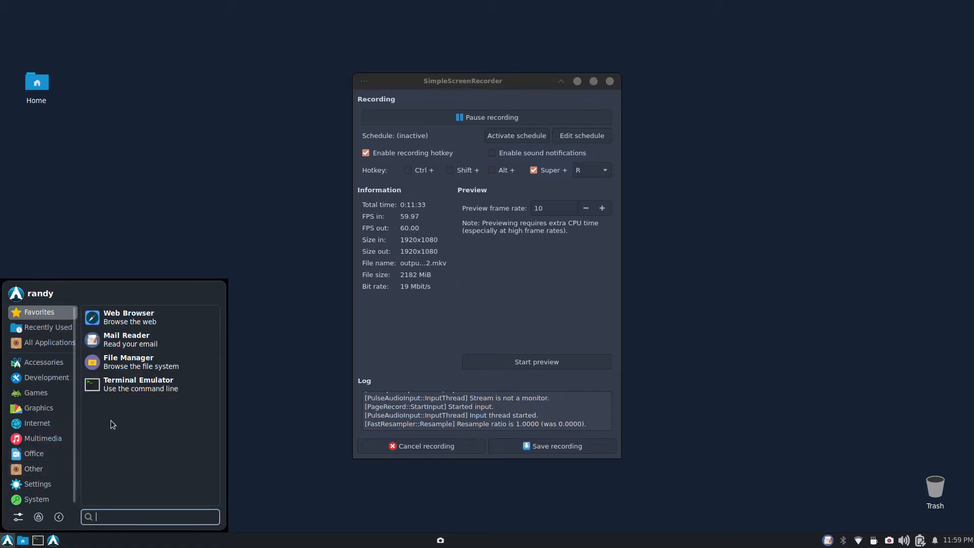
scroll(58, 475, "down", 1)
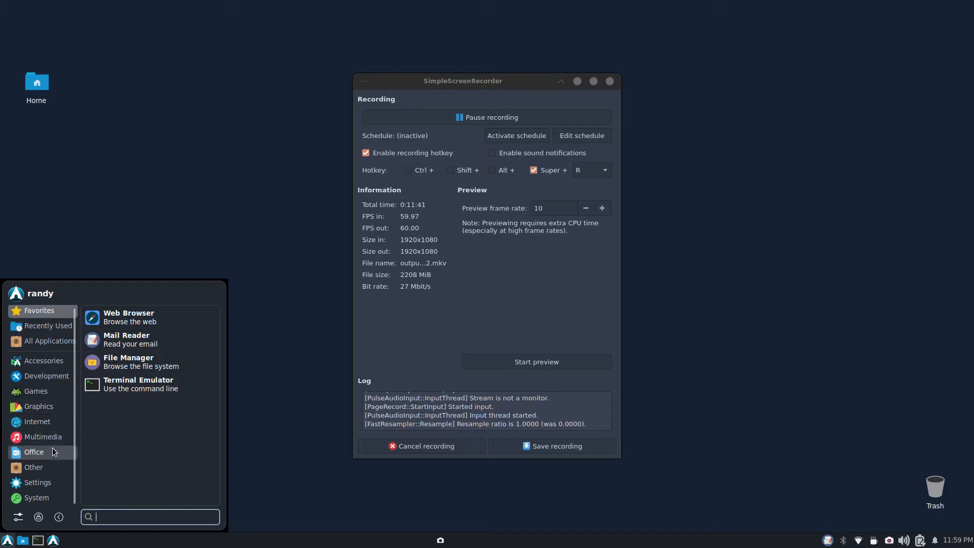
left_click(53, 438)
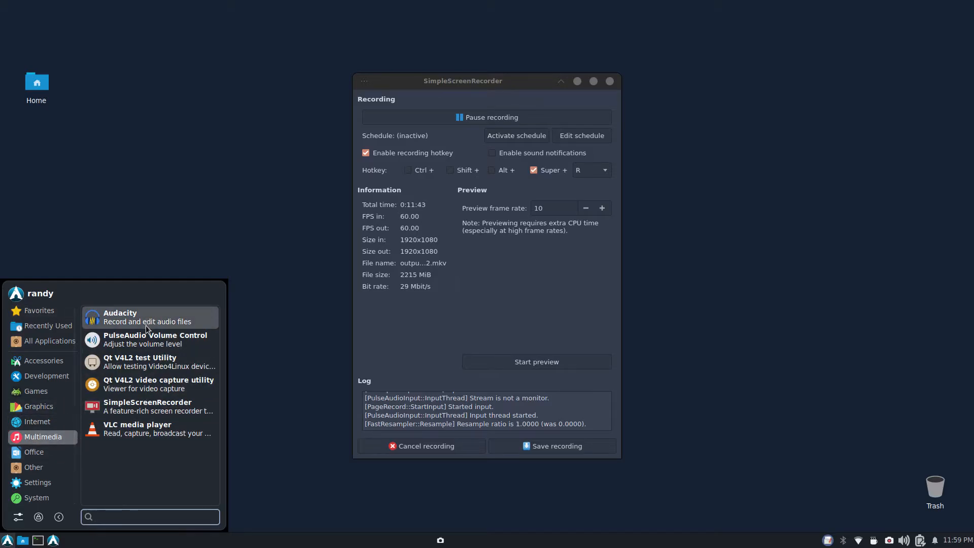
left_click(130, 323)
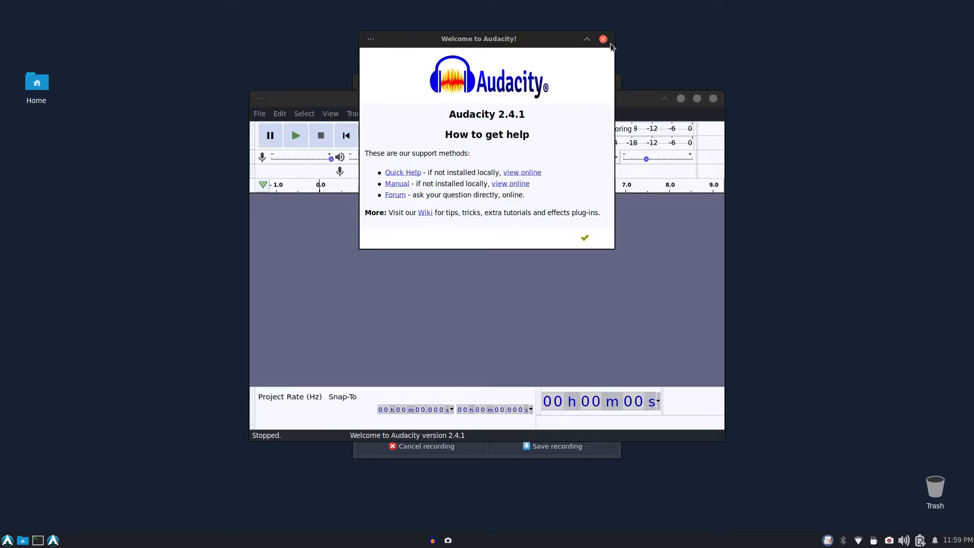
left_click(603, 40)
left_click(697, 99)
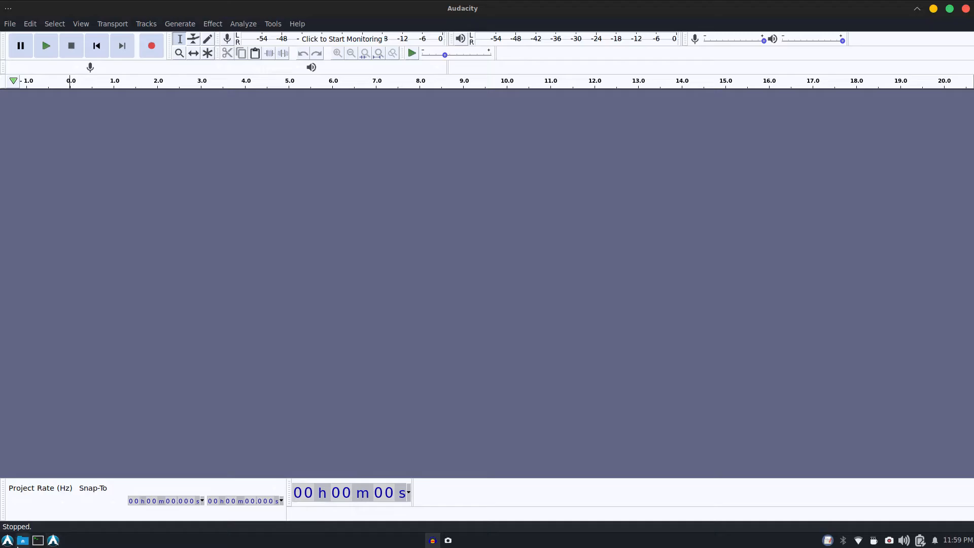
Step: Launch Task Manager by searching the applications for "resour"
left_click(8, 540)
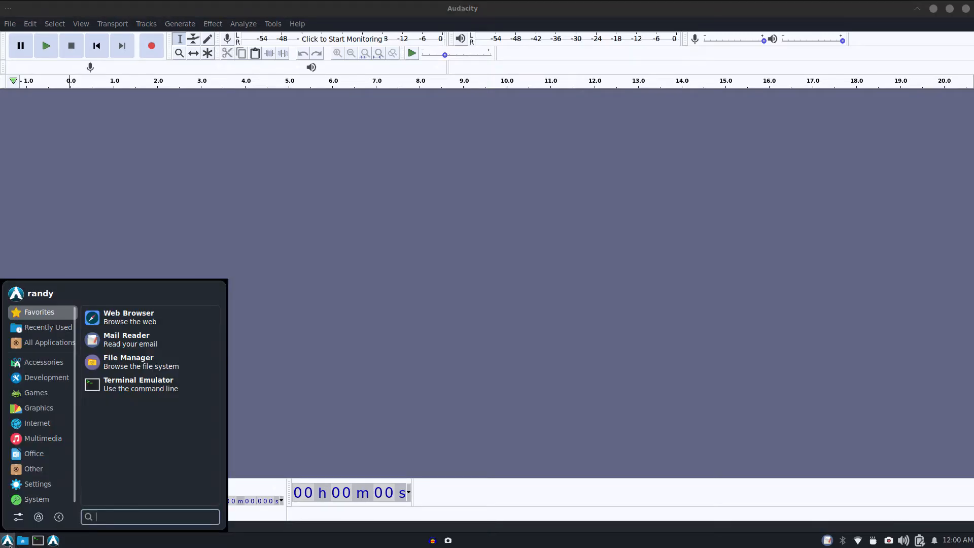
type("roso")
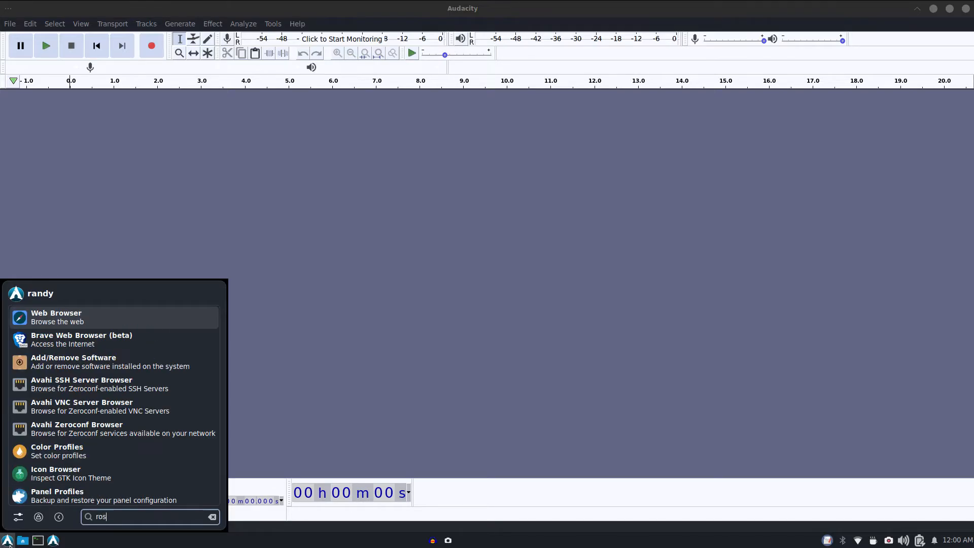
key("BackSpace")
key("BackSpace")
key("BackSpace")
type("esour")
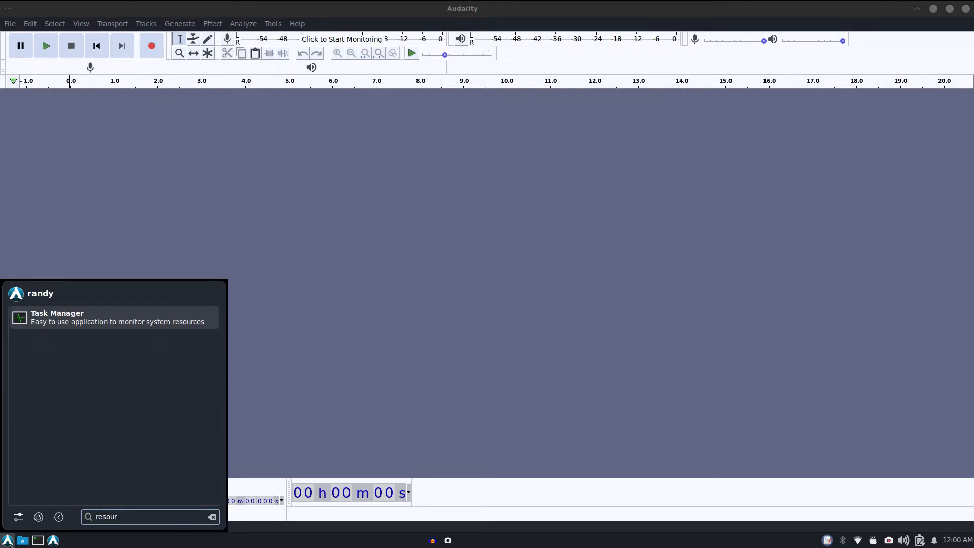
key("Return")
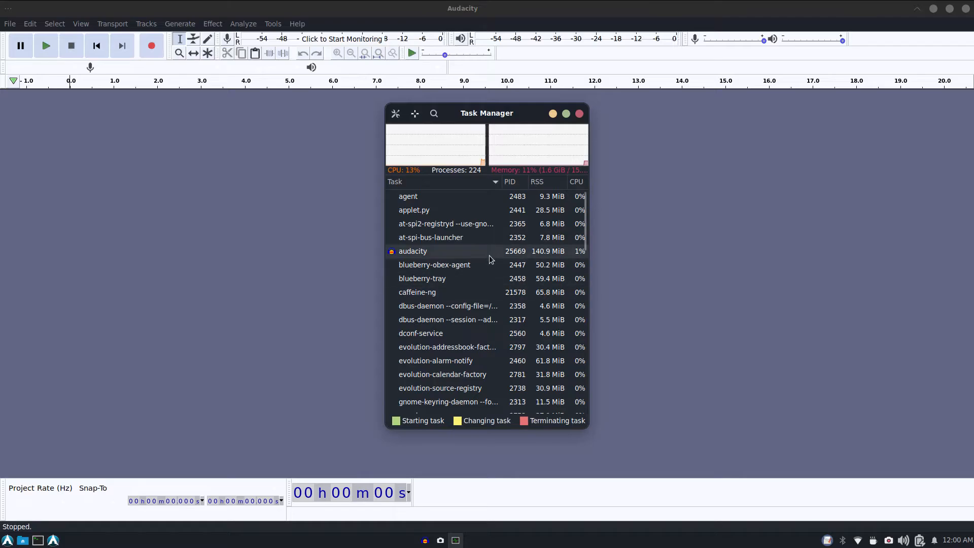
Step: Sort the Task Manager processes by RSS memory with the largest first, and close Audacity
left_click(538, 182)
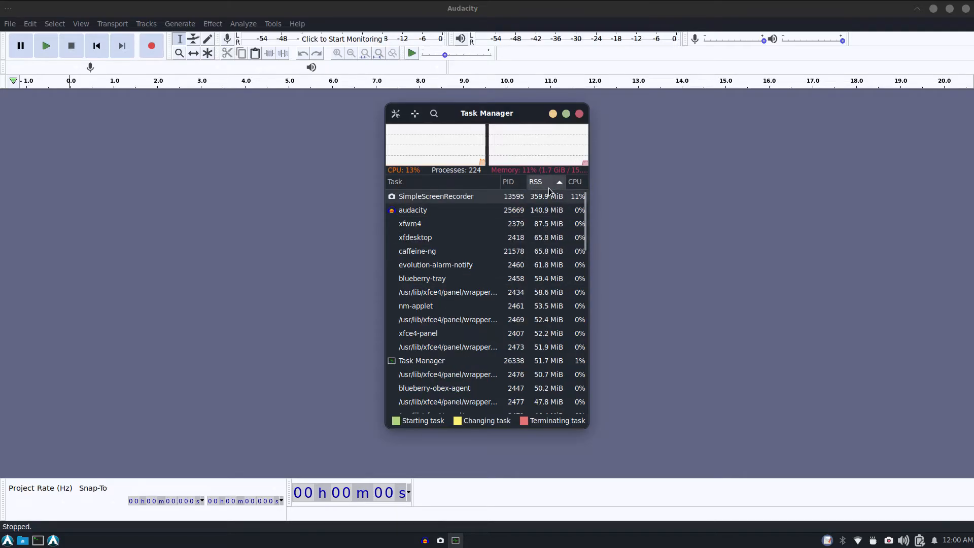
left_click(538, 181)
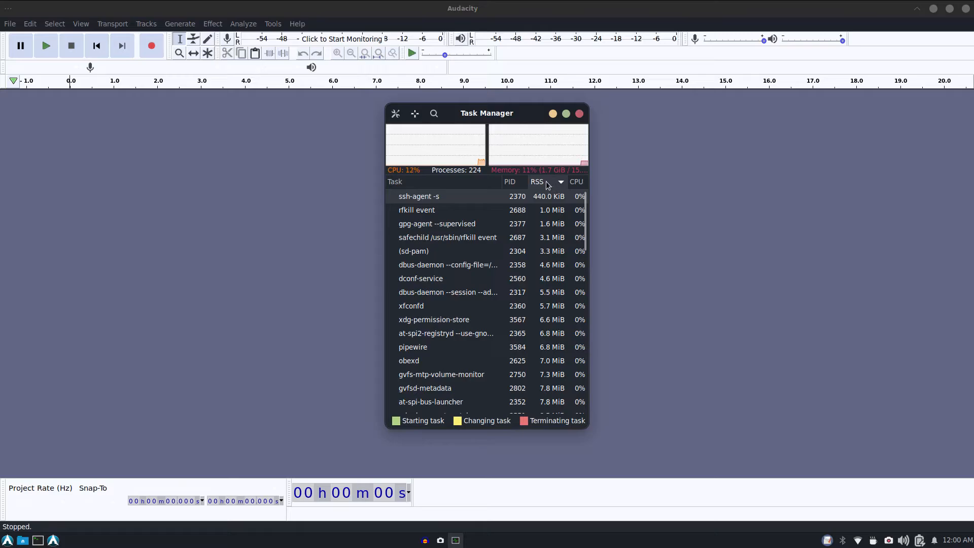
left_click(548, 184)
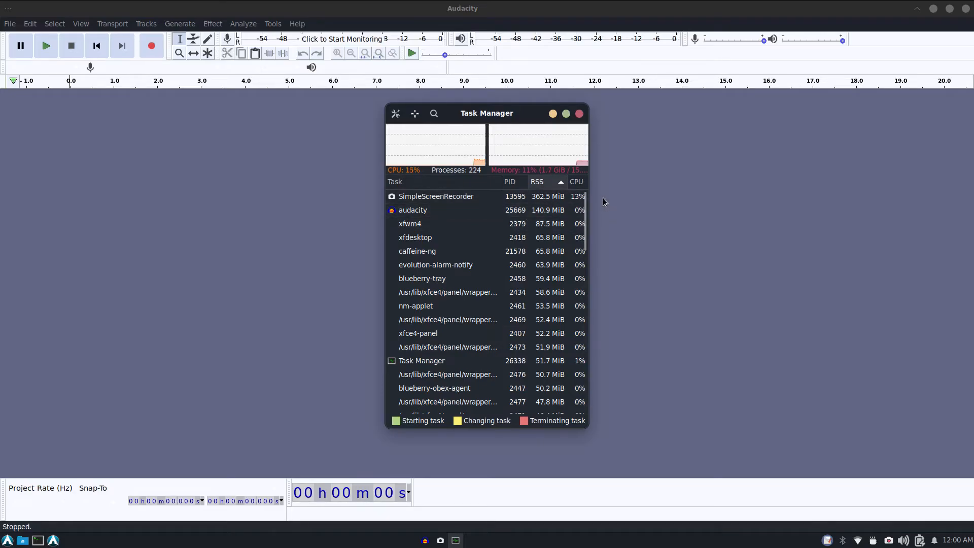
left_click(966, 9)
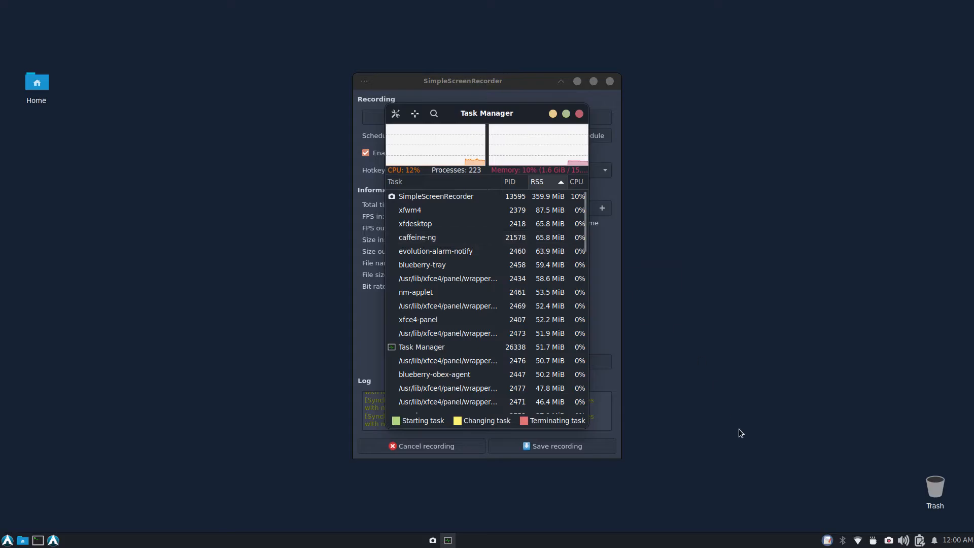
Step: Quit Caffeine from its system tray entry and close Task Manager
left_click(872, 539)
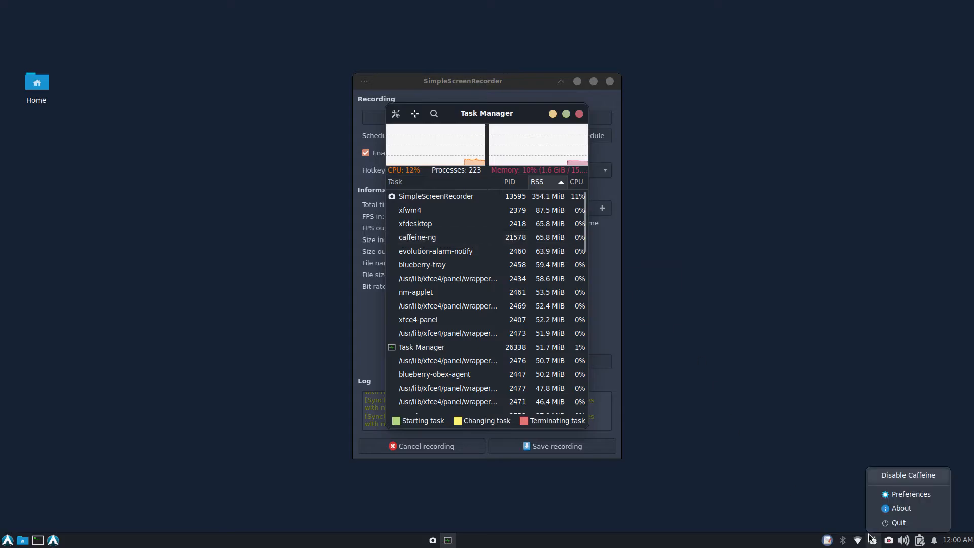
left_click(893, 521)
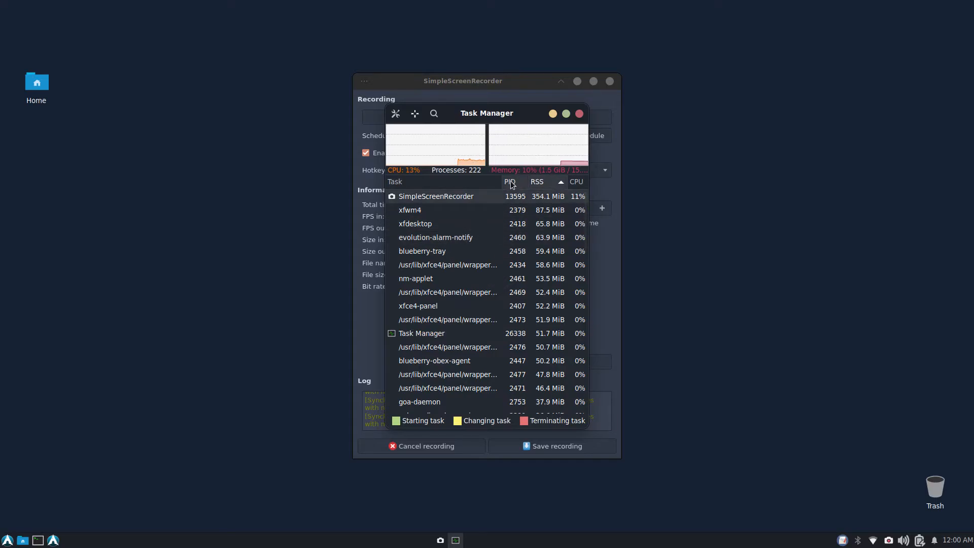
left_click(579, 113)
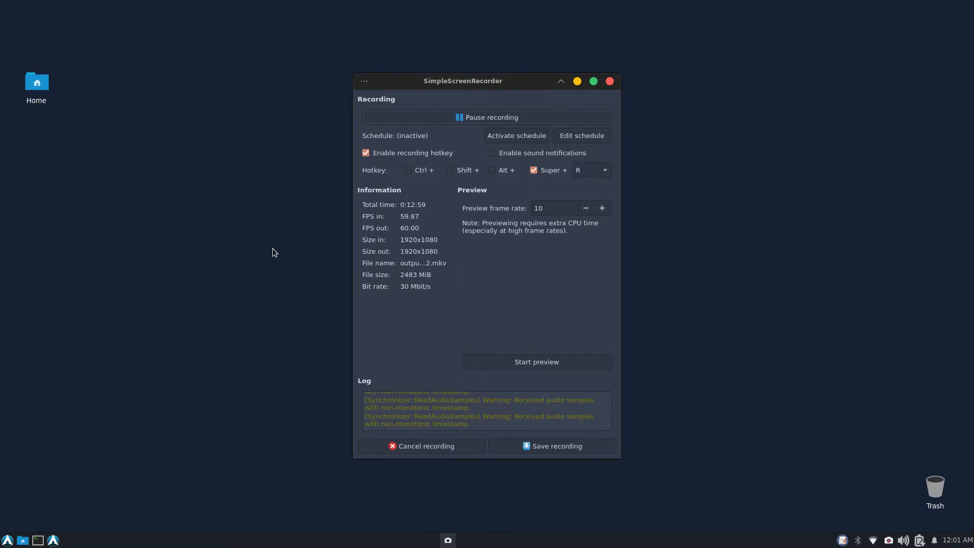
Step: Reopen Task Manager by searching the applications for "task"
left_click(7, 540)
type("task")
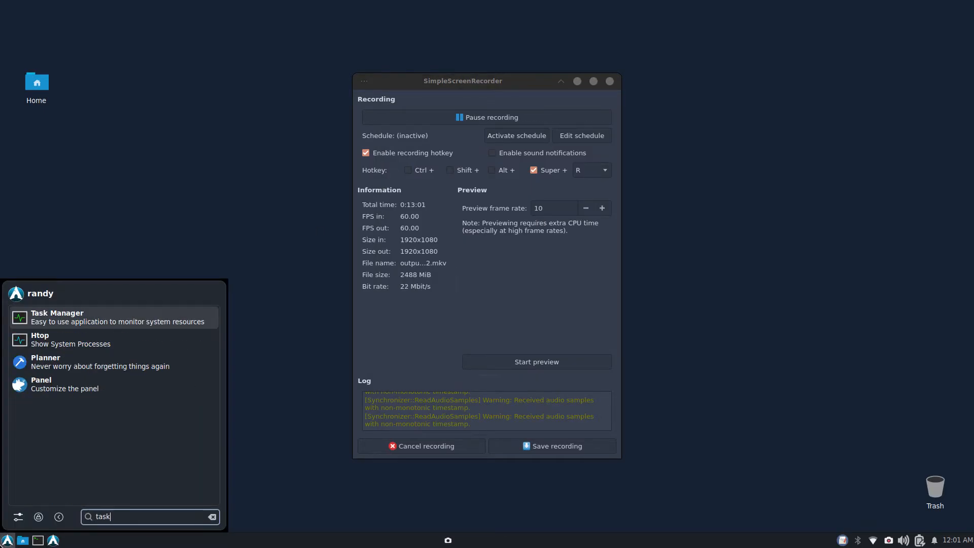
key("Return")
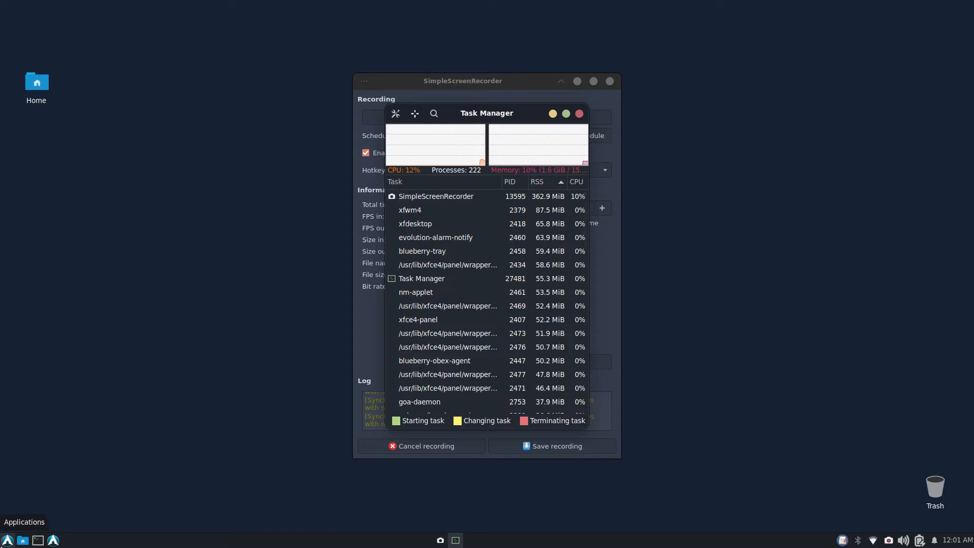
Step: Launch Add/Remove Software by searching the applications for "add", and open its package search
left_click(7, 540)
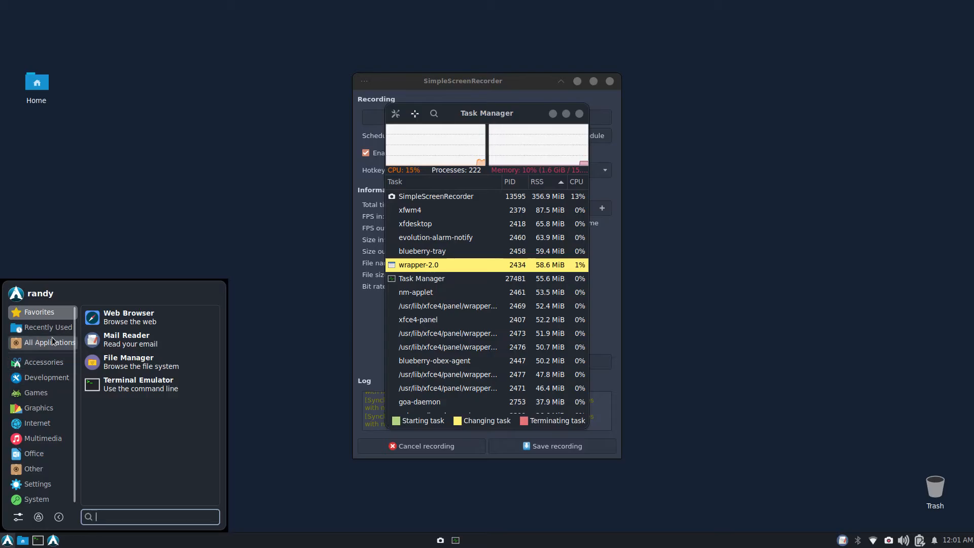
type("add")
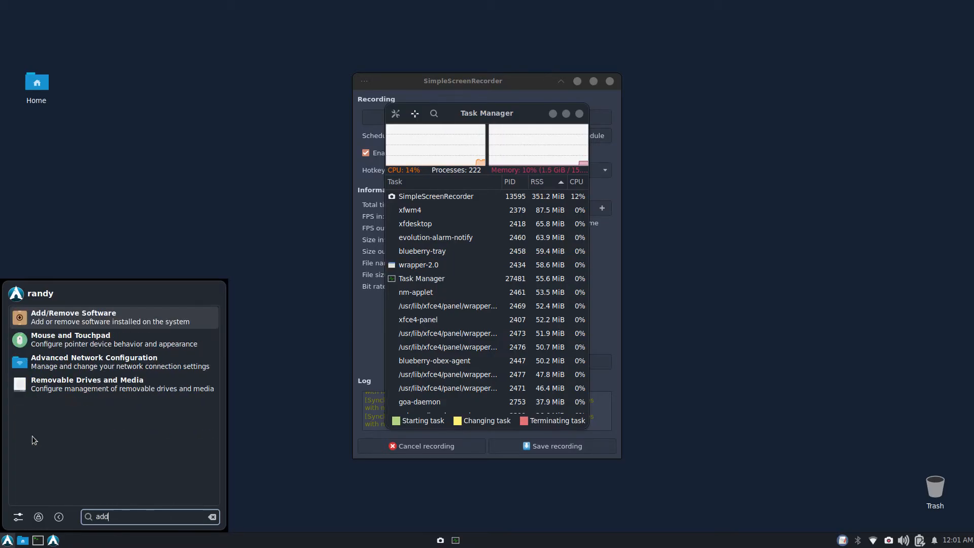
key("Return")
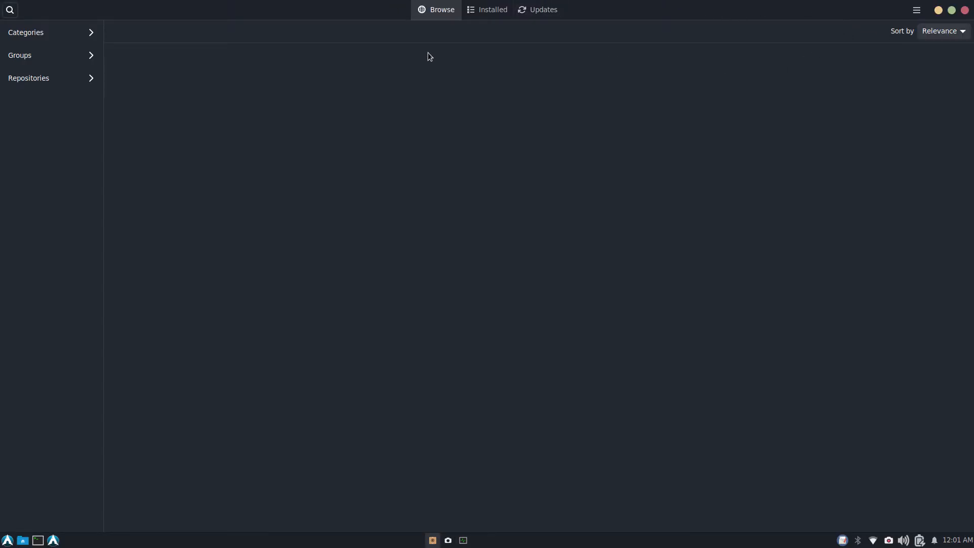
left_click(10, 10)
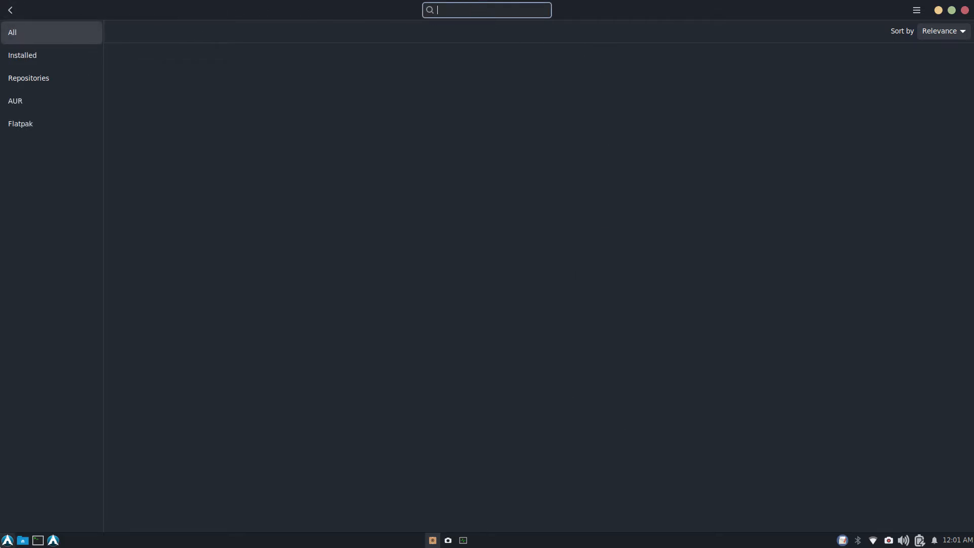
left_click(7, 540)
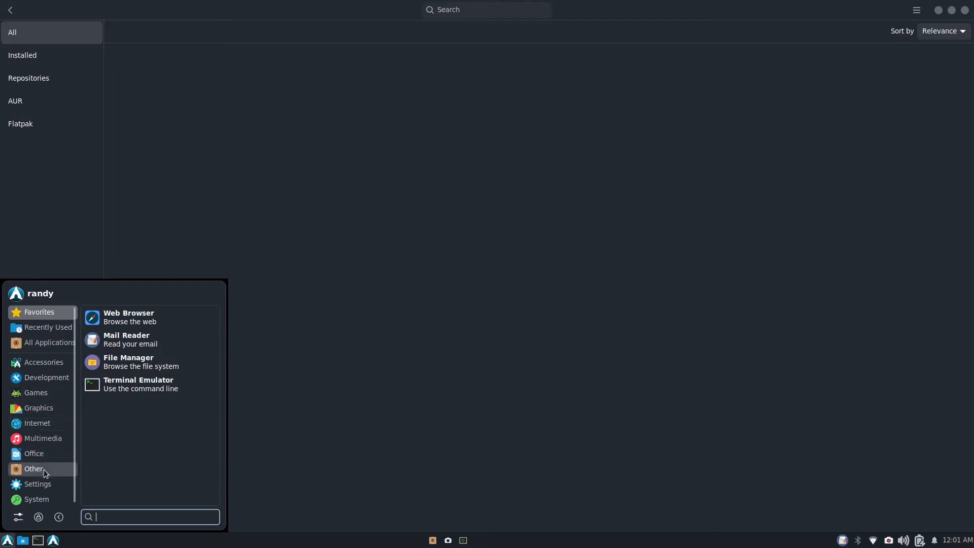
left_click(386, 252)
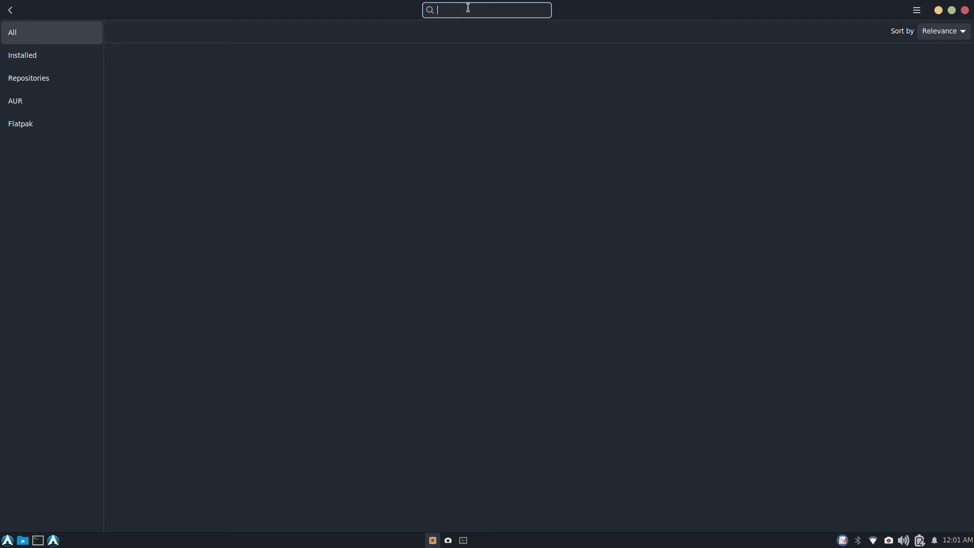
Step: Search the packages for "nomachine" and install the AUR nomachine 7.9.2-1 package, applying the transaction with its nawk dependency
type("nomachie")
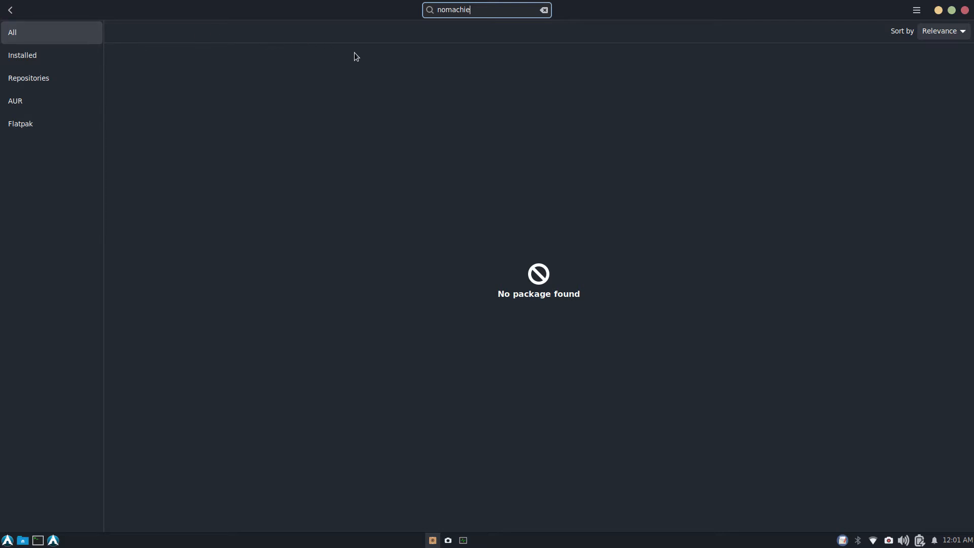
key("BackSpace")
type("ne")
key("Return")
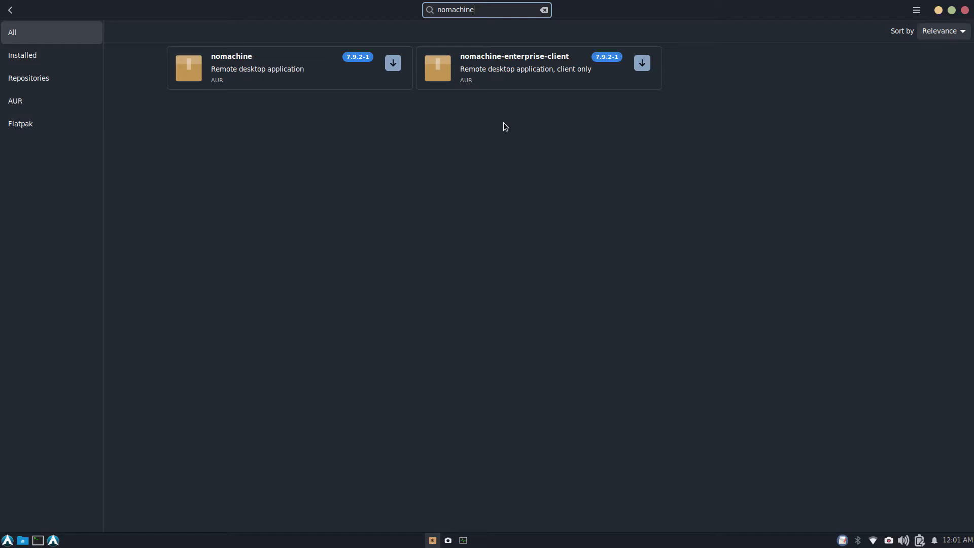
left_click(396, 68)
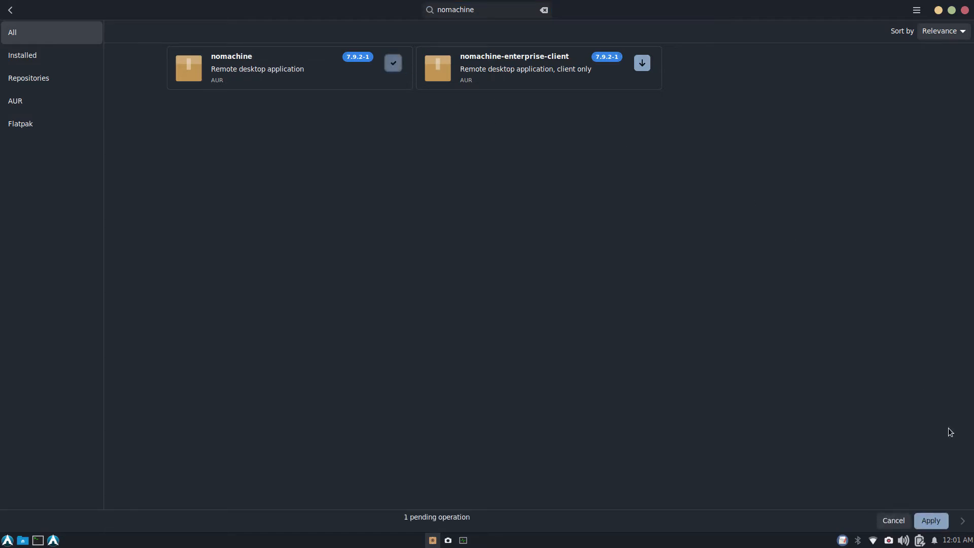
left_click(931, 521)
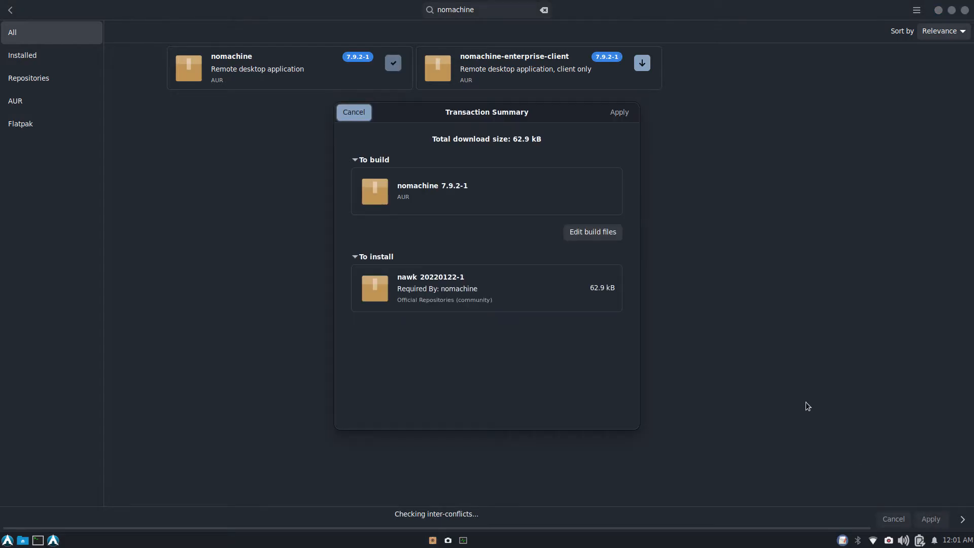
left_click(614, 114)
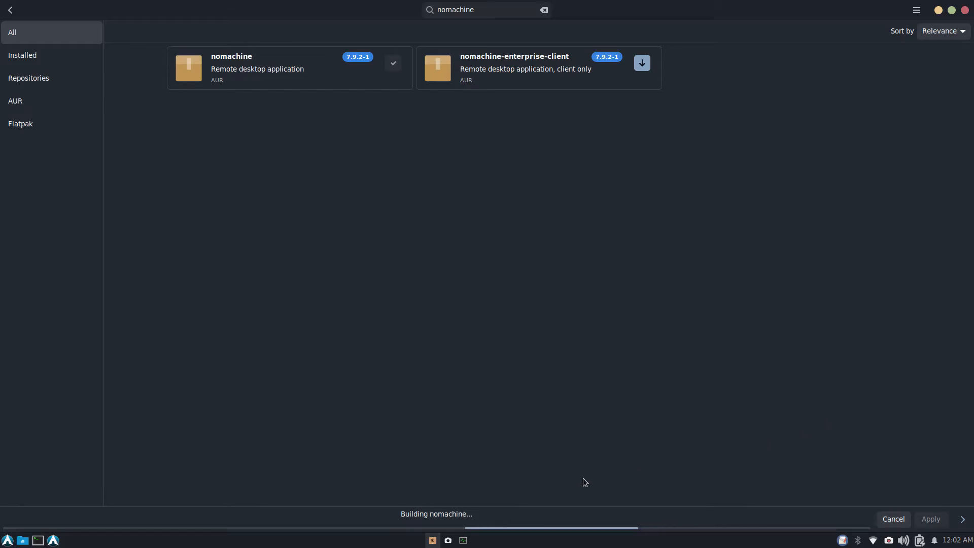
Step: Launch GNU Image Manipulation Program from the Graphics applications to view it, and close it
left_click(2, 534)
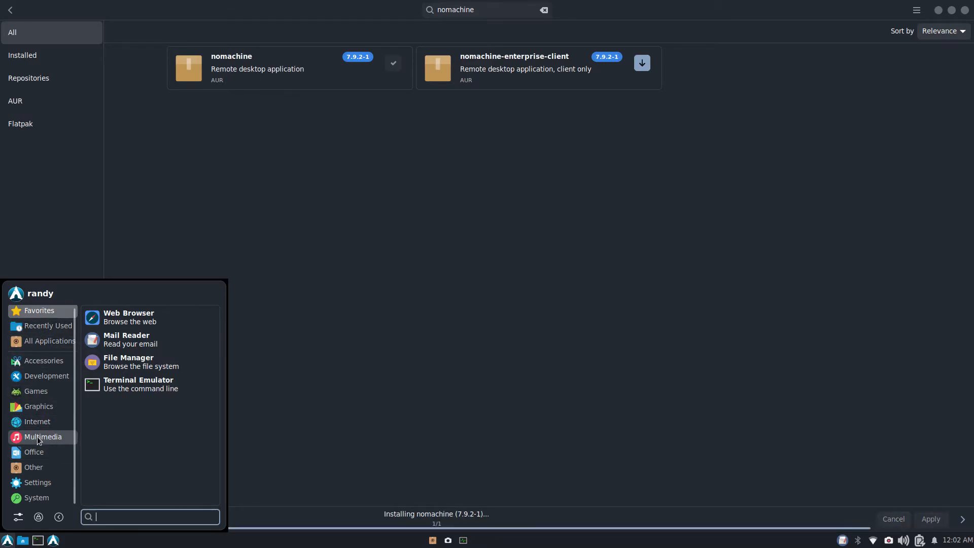
left_click(47, 409)
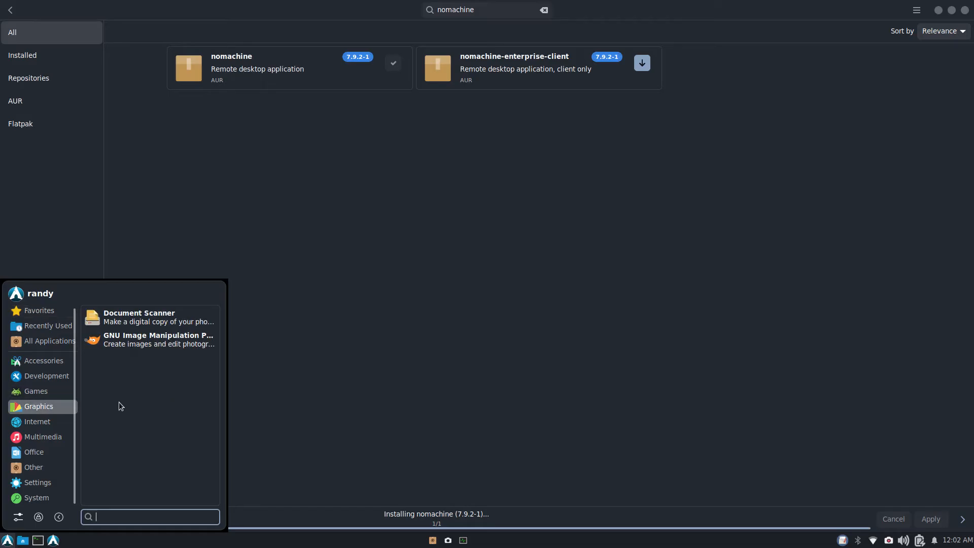
left_click(139, 346)
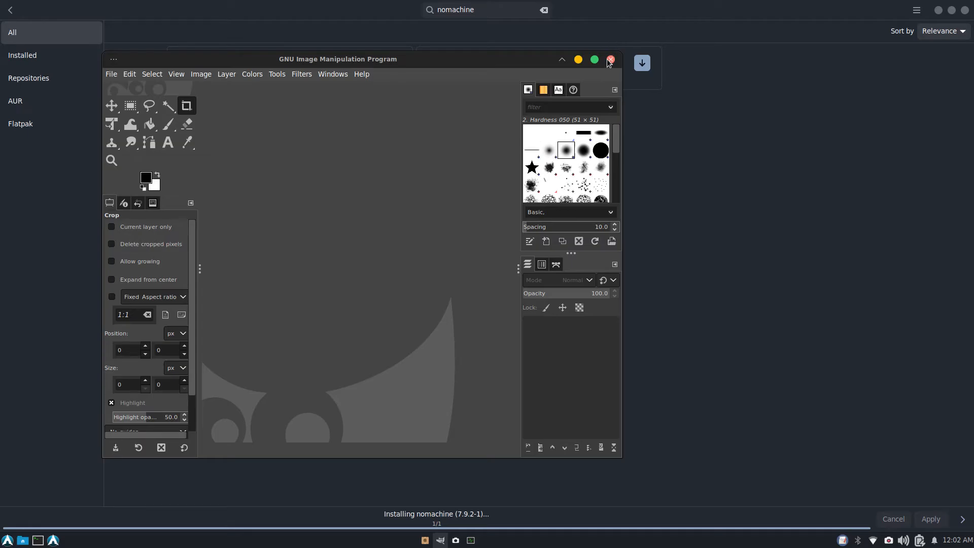
left_click(611, 60)
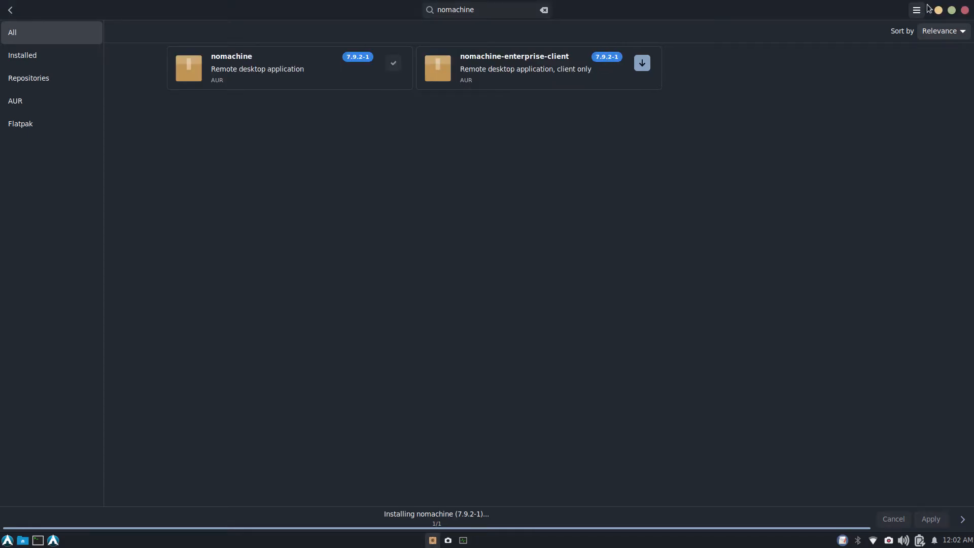
Step: Browse the installed applications in the System, Settings and Other categories
key("super")
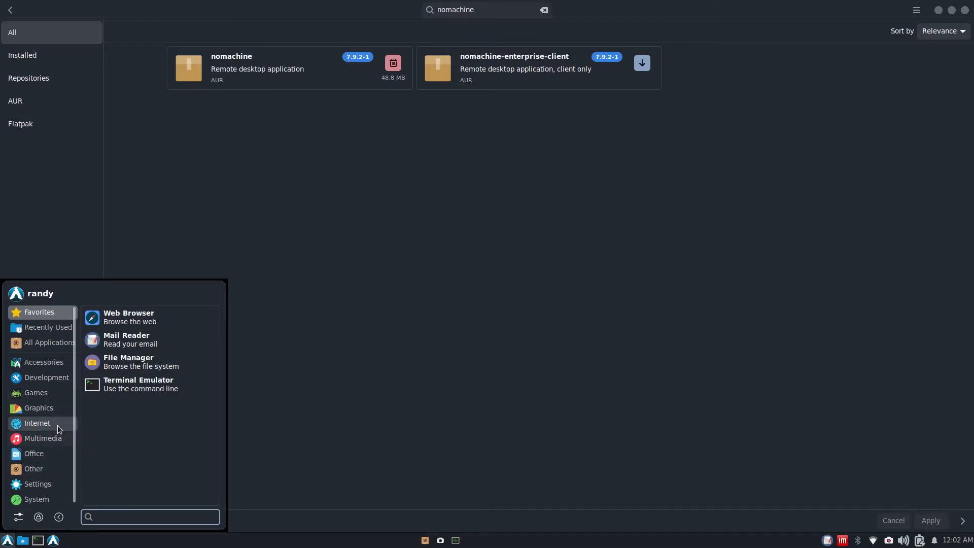
left_click(28, 498)
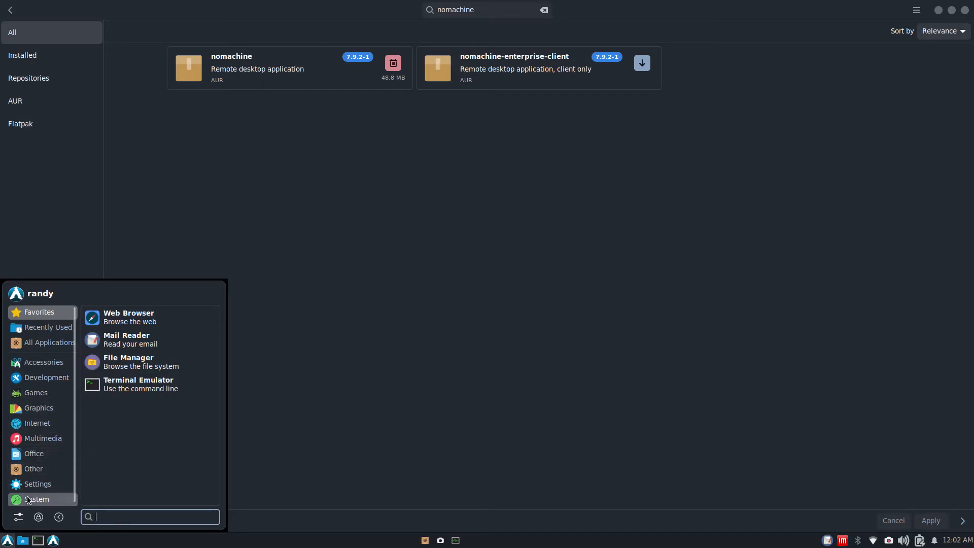
scroll(132, 450, "down", 6)
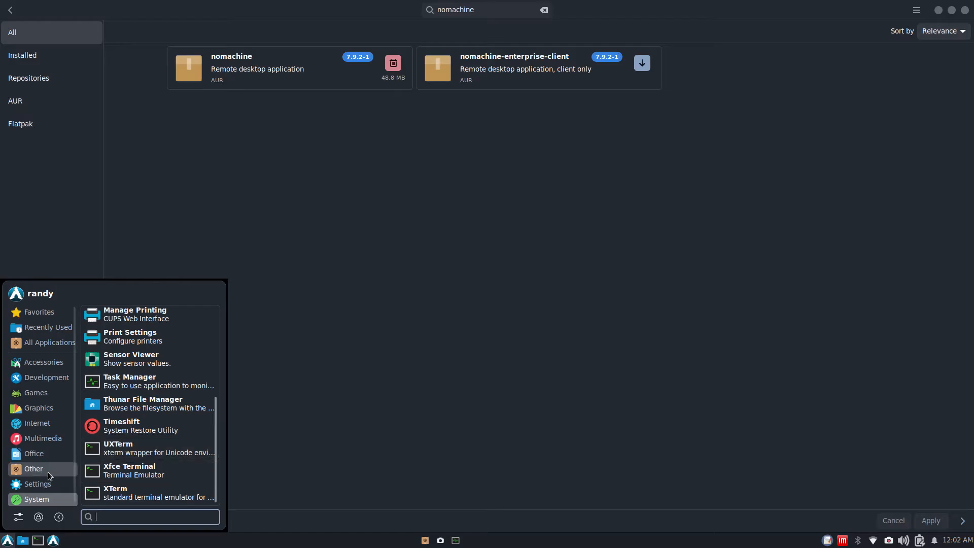
left_click(37, 483)
scroll(145, 440, "down", 5)
scroll(147, 440, "down", 10)
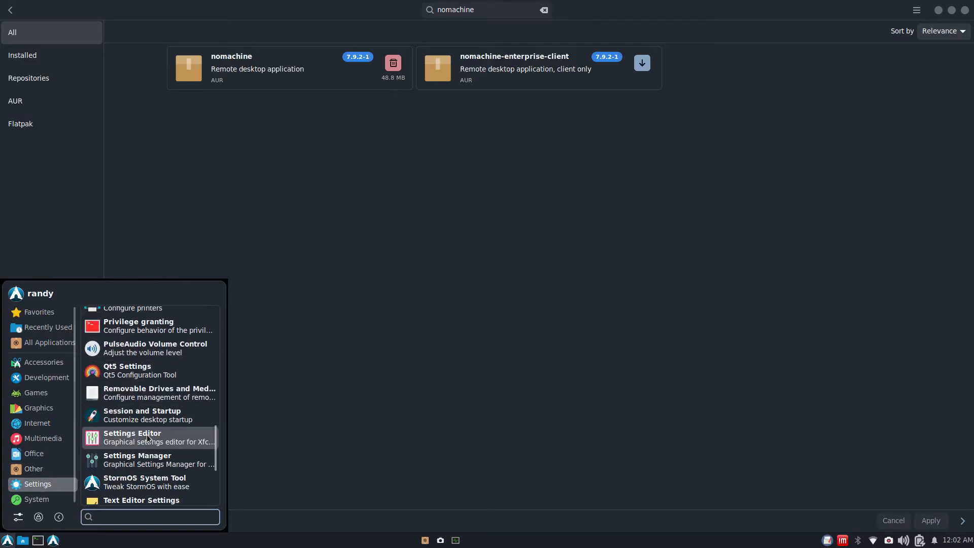
scroll(147, 438, "up", 4)
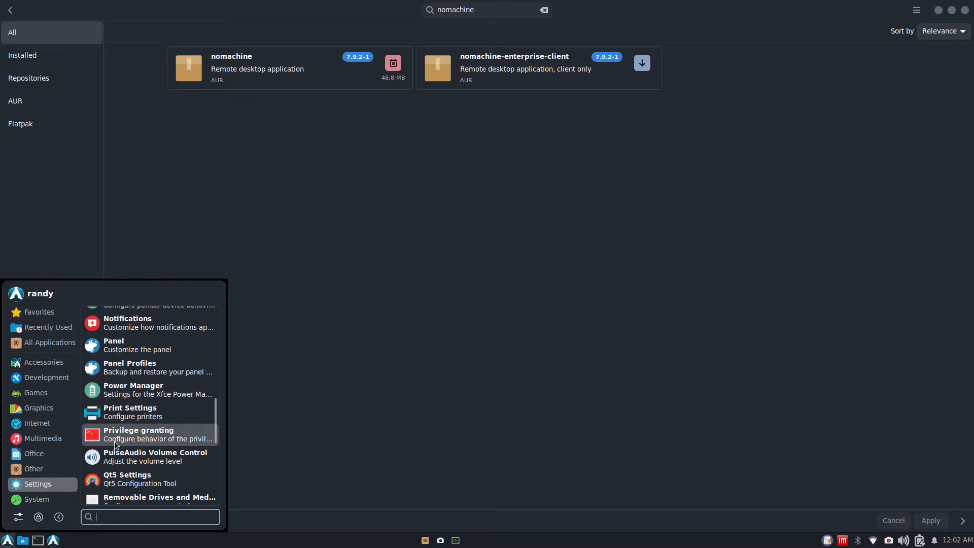
left_click(44, 467)
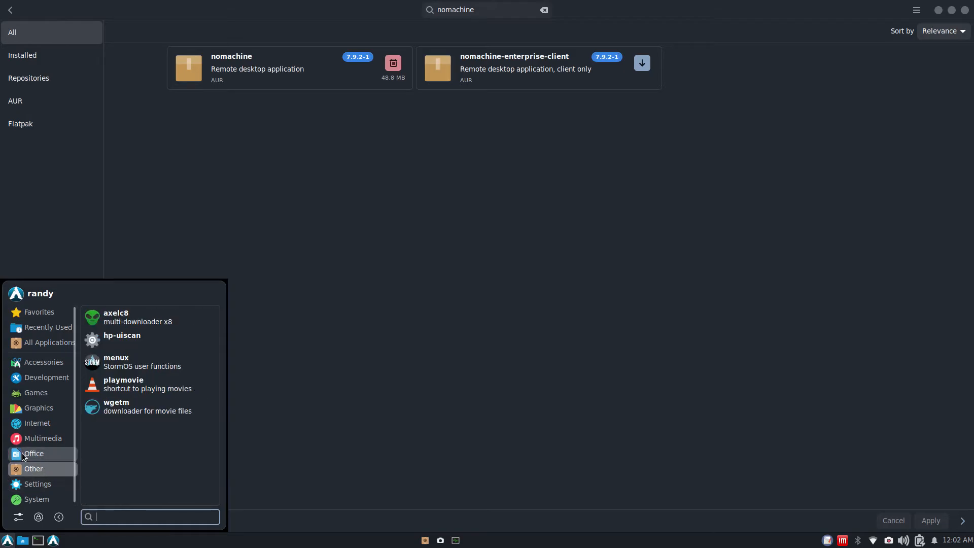
Step: Launch NoMachine from the Internet applications and dismiss its welcome dialog so that it is not shown anymore
left_click(43, 424)
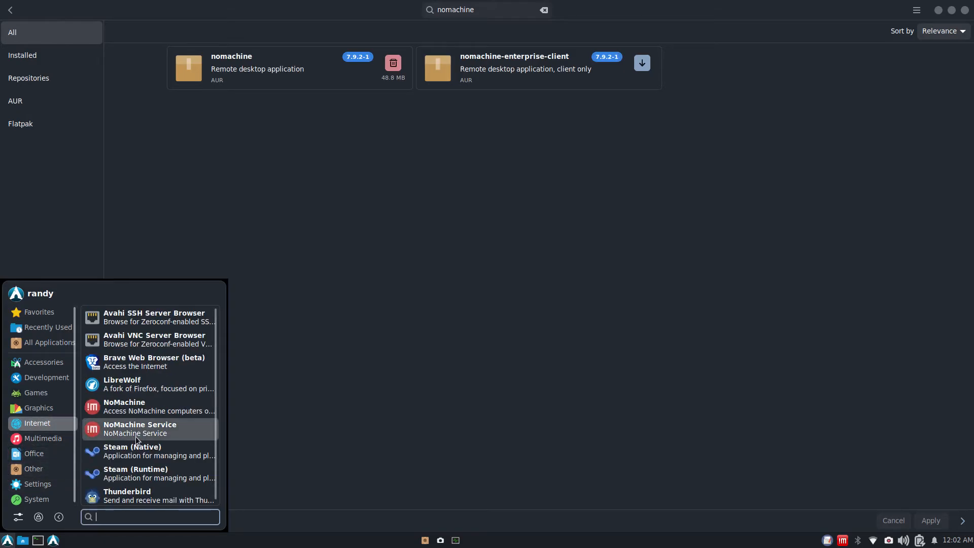
left_click(146, 408)
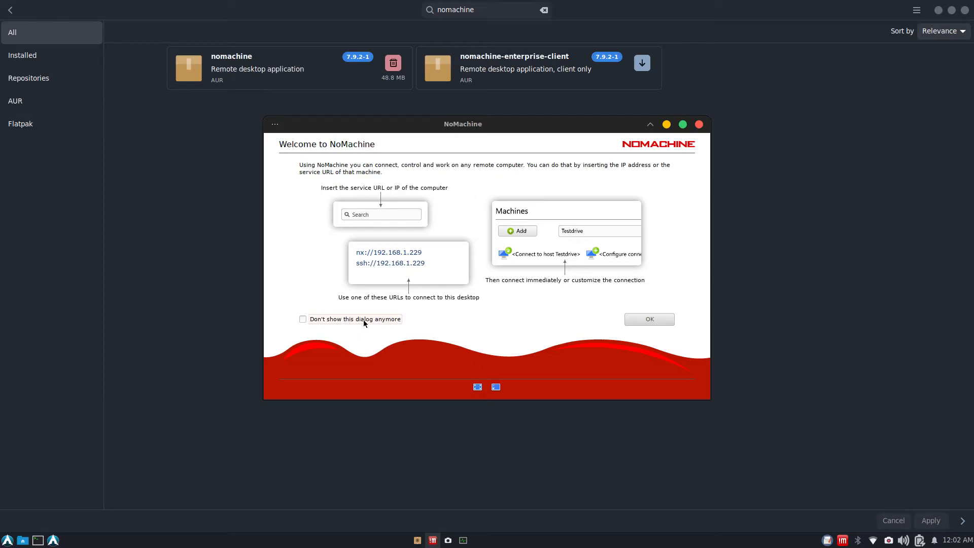
left_click(363, 320)
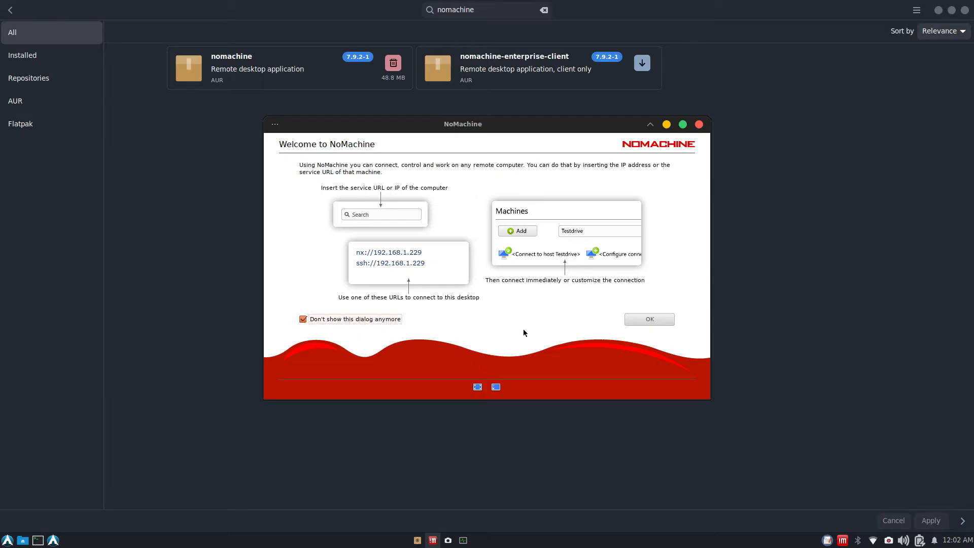
left_click(651, 321)
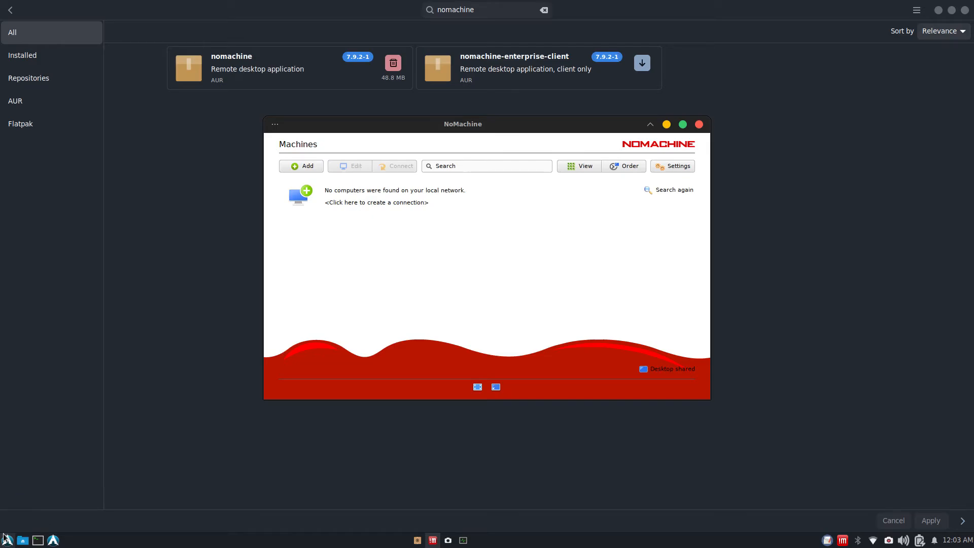
Step: Launch NoMachine Service from the Internet applications and enable starting the automatic services at startup in the server's Ports settings
left_click(7, 542)
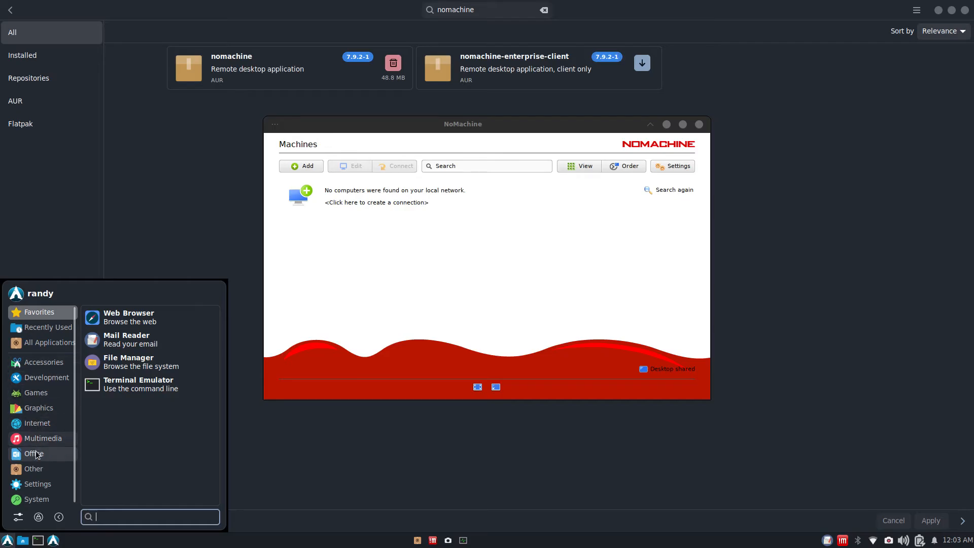
left_click(37, 423)
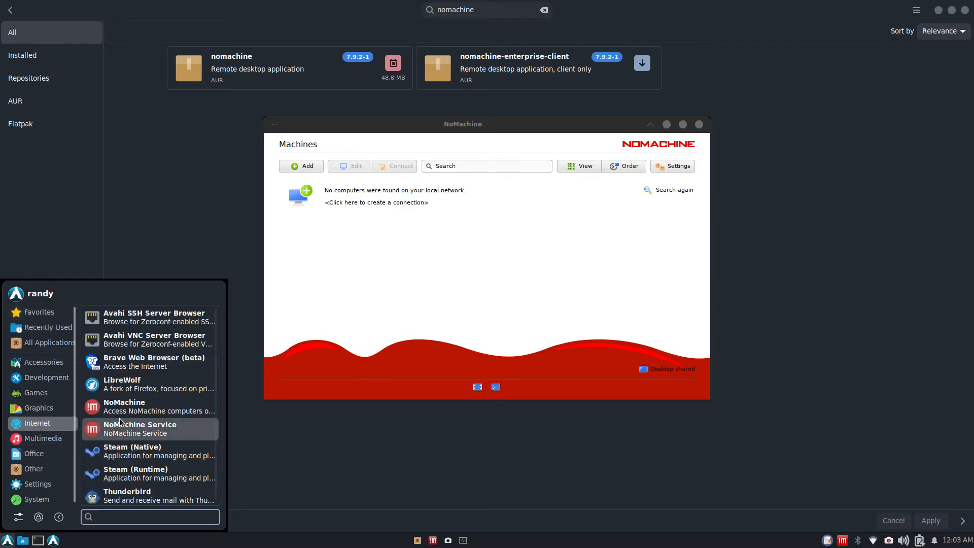
left_click(143, 434)
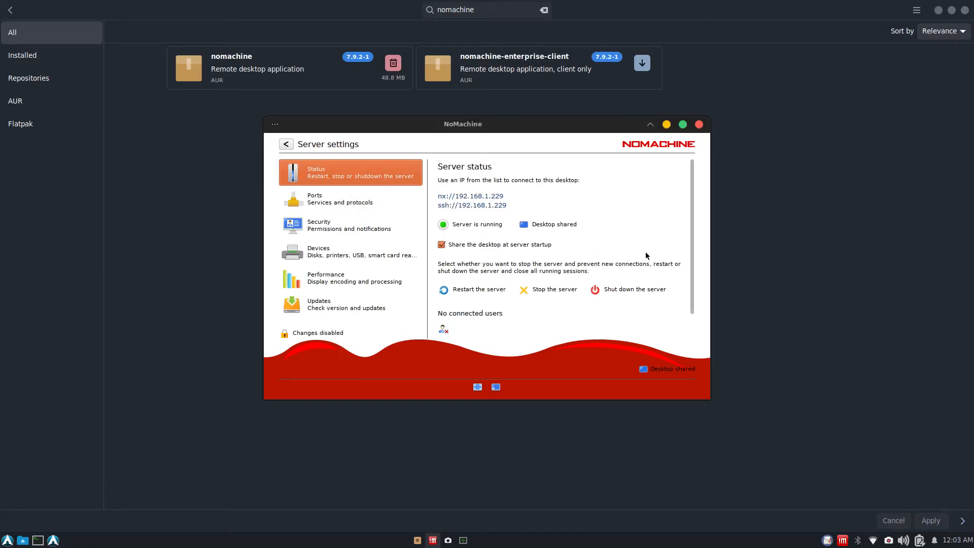
left_click(353, 215)
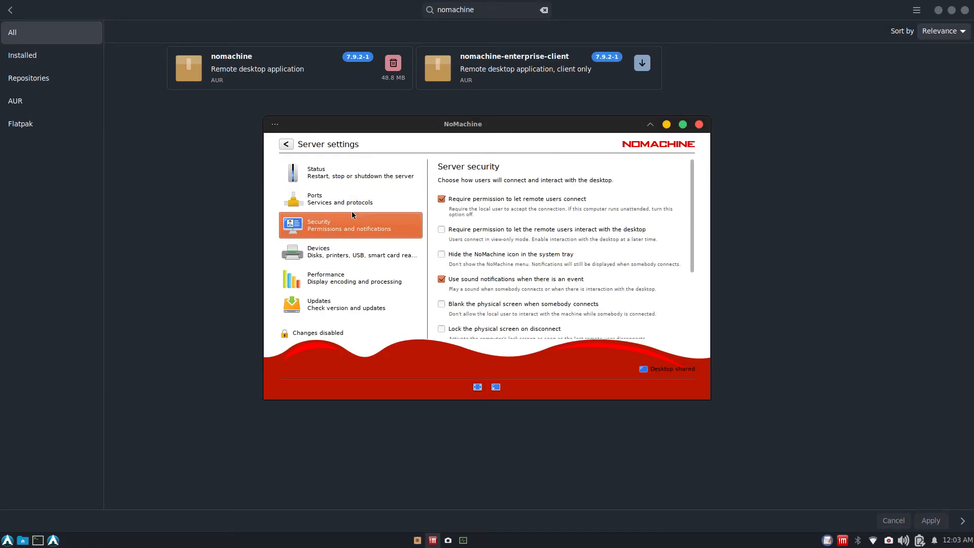
left_click(351, 206)
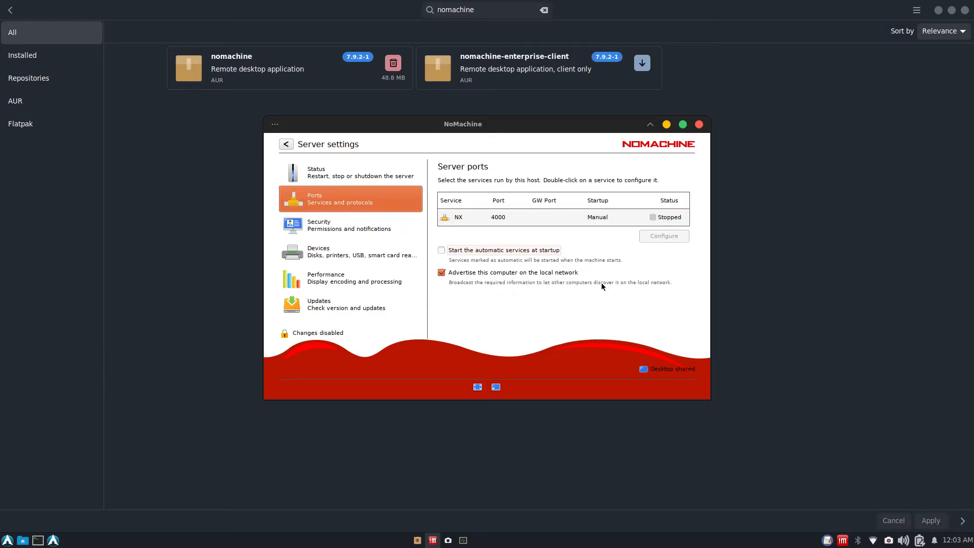
left_click(475, 255)
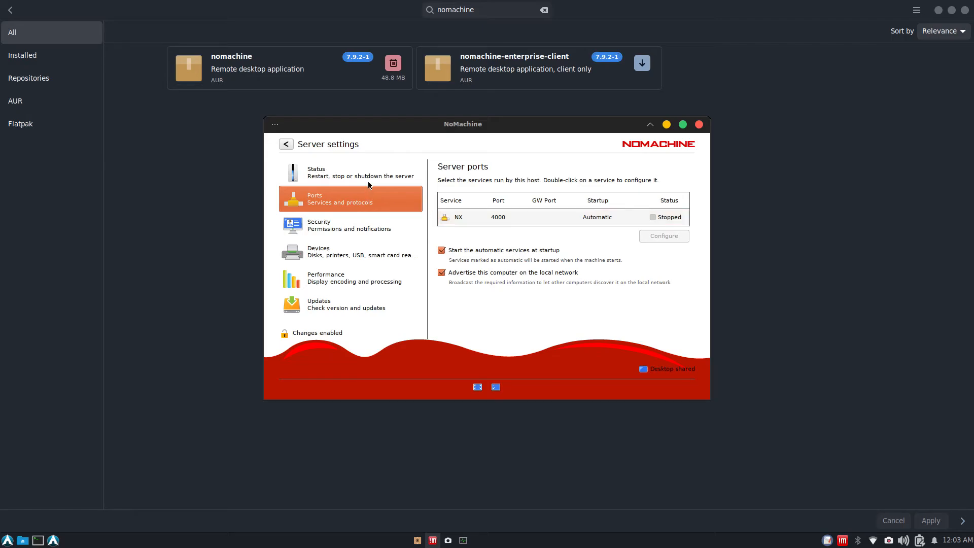
Step: Start the NX service from its port configuration, go back to the main settings and close NoMachine
left_click(481, 222)
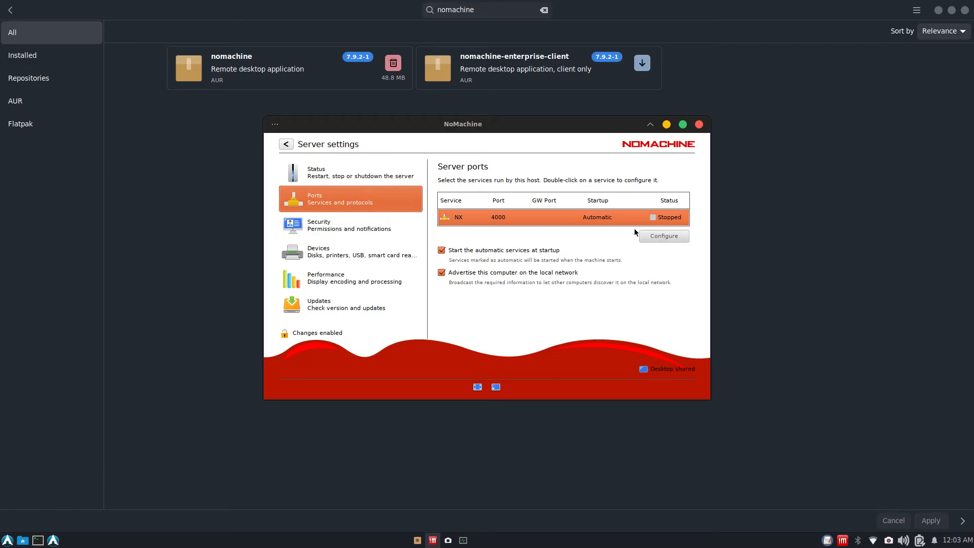
left_click(666, 235)
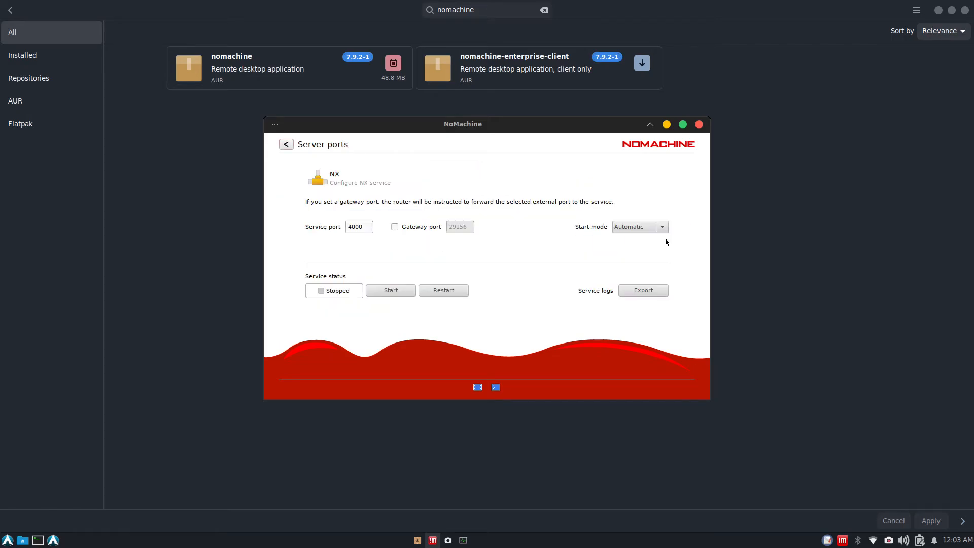
left_click(405, 292)
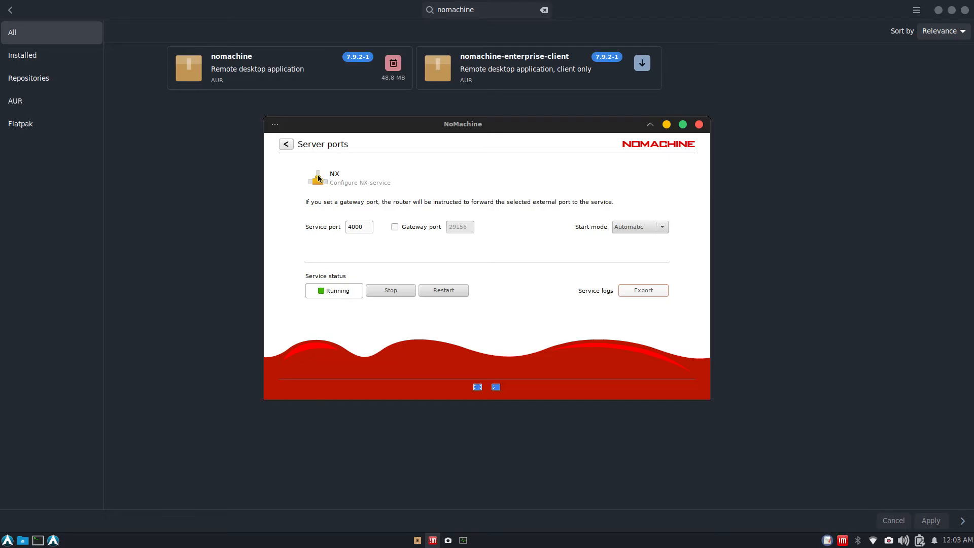
left_click(292, 147)
left_click(291, 147)
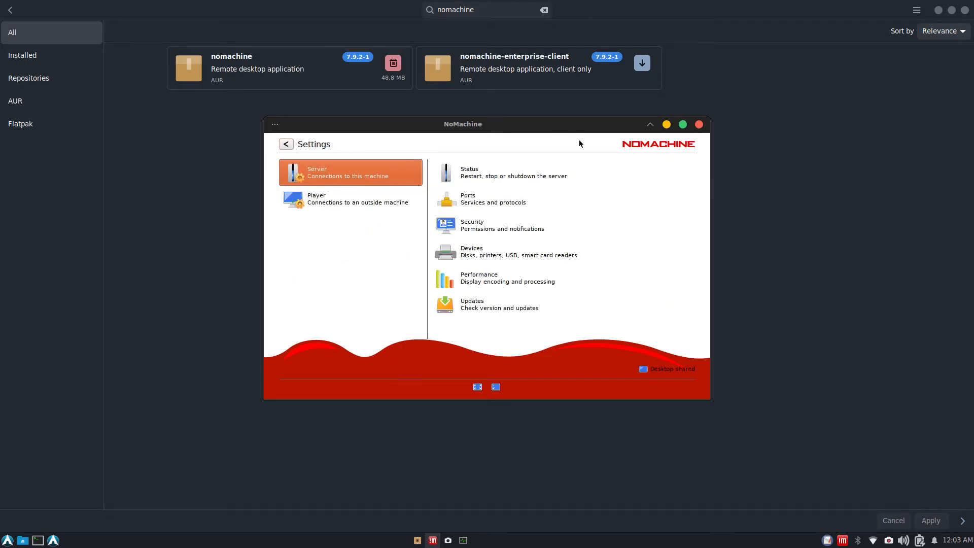
left_click(699, 124)
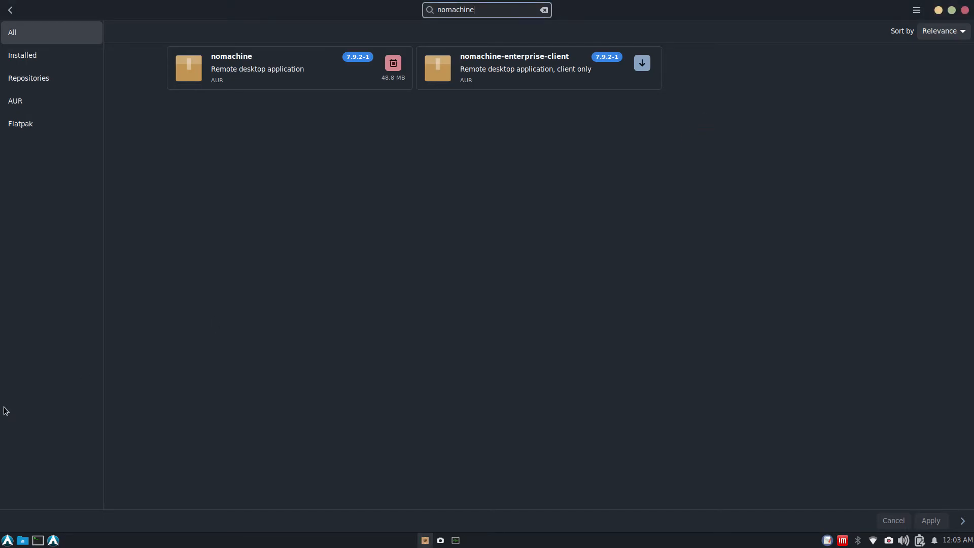
Step: Reopen NoMachine from the Internet applications to check its Machines list, and close it
left_click(7, 540)
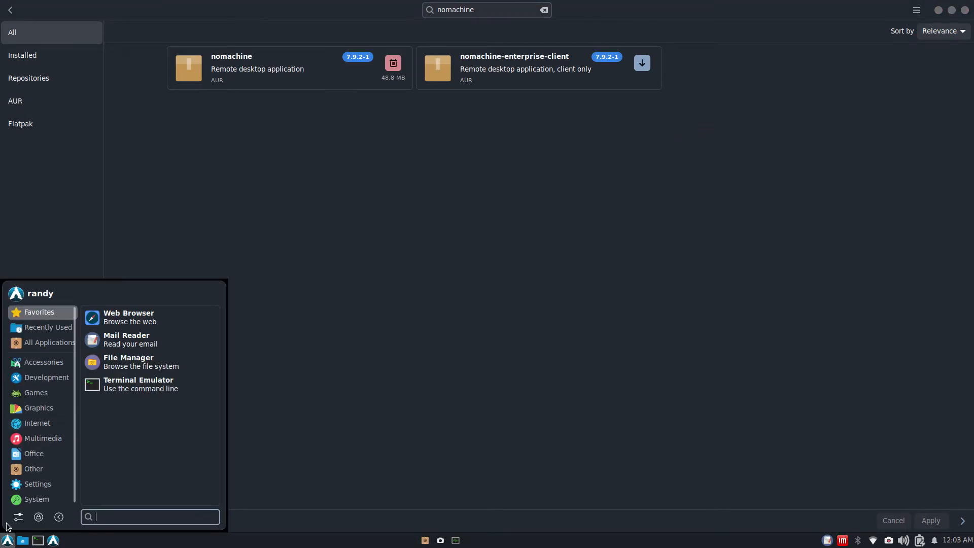
left_click(37, 423)
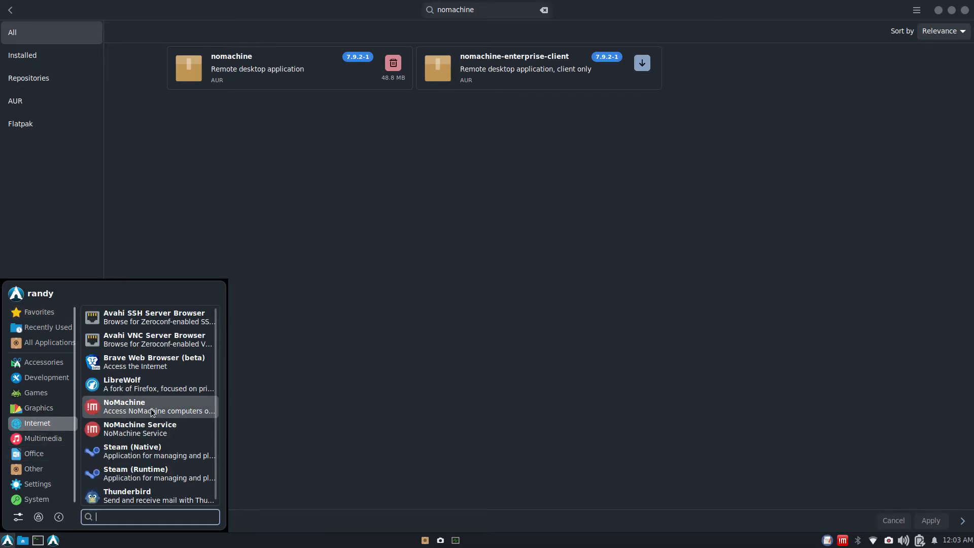
left_click(141, 412)
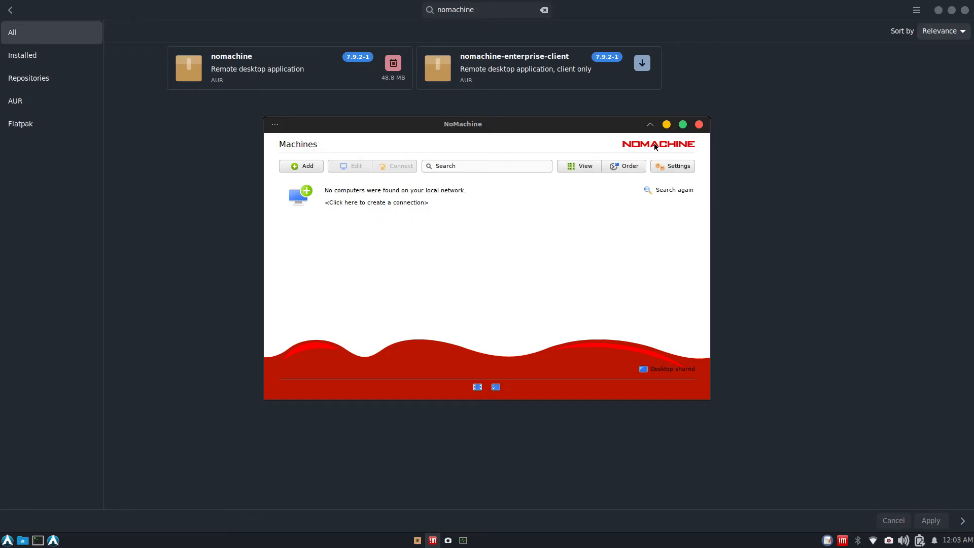
left_click(697, 127)
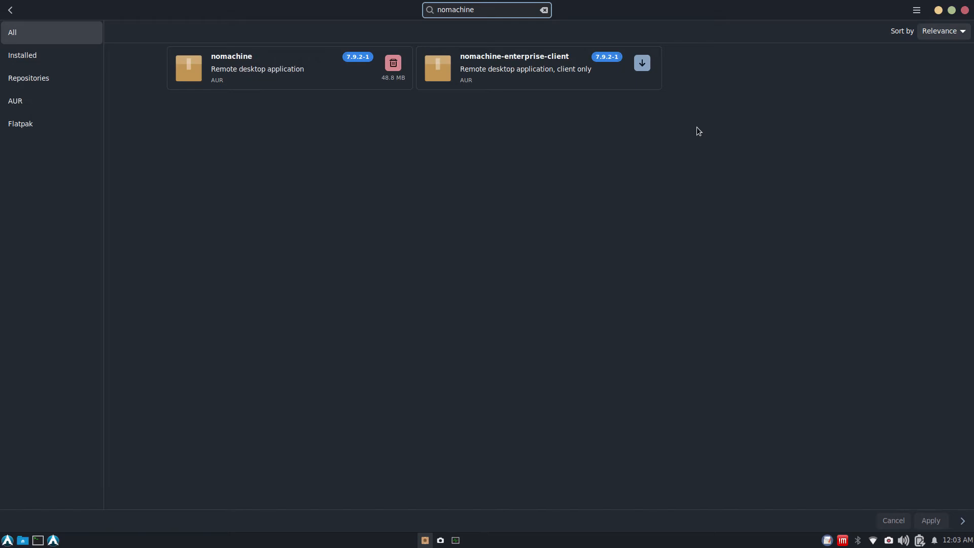
Step: Clear the nomachine package search and look through the Games, Graphics, Internet and Multimedia application categories
left_click(546, 12)
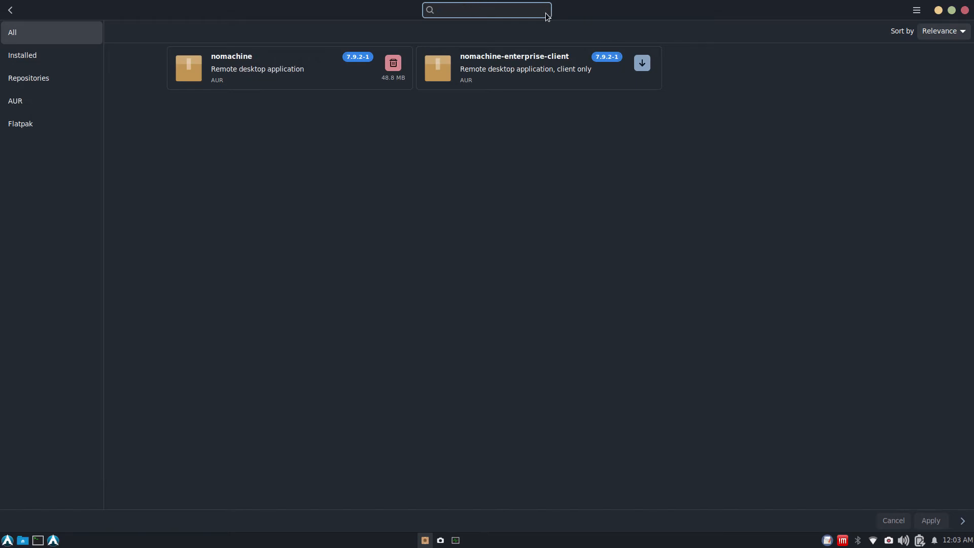
left_click(5, 539)
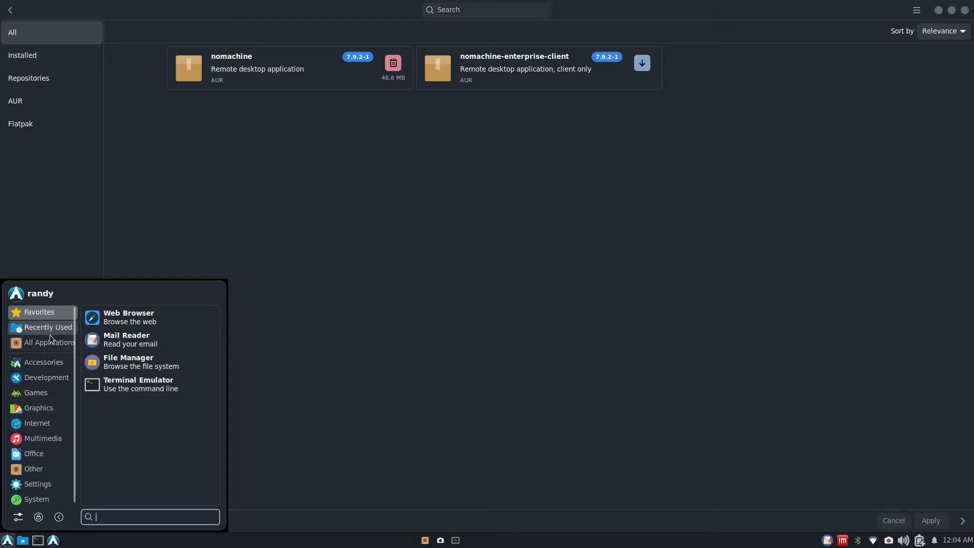
left_click(36, 392)
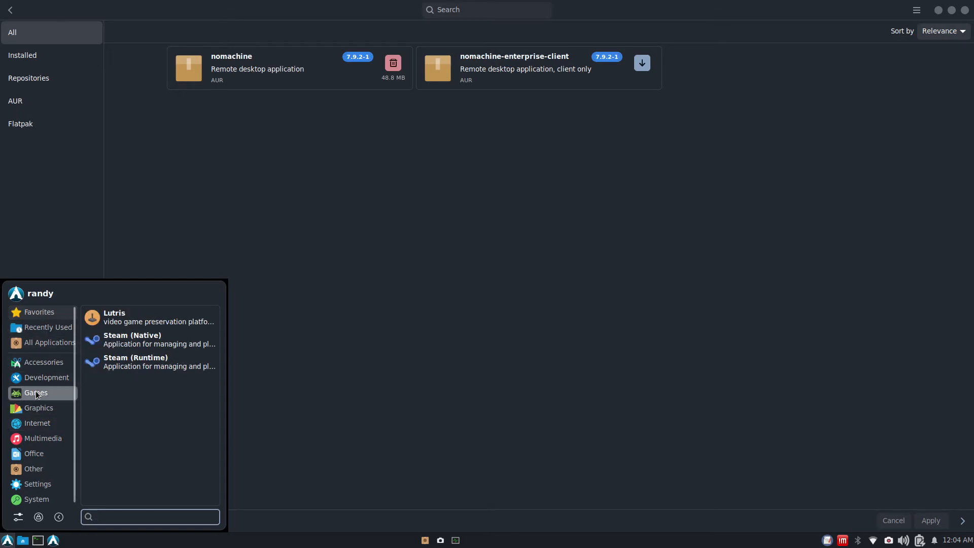
left_click(35, 406)
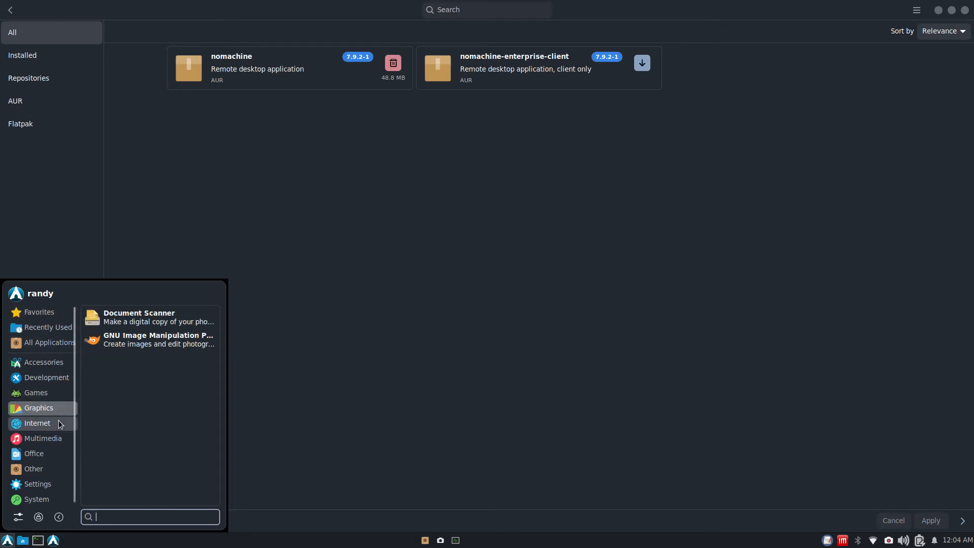
left_click(50, 427)
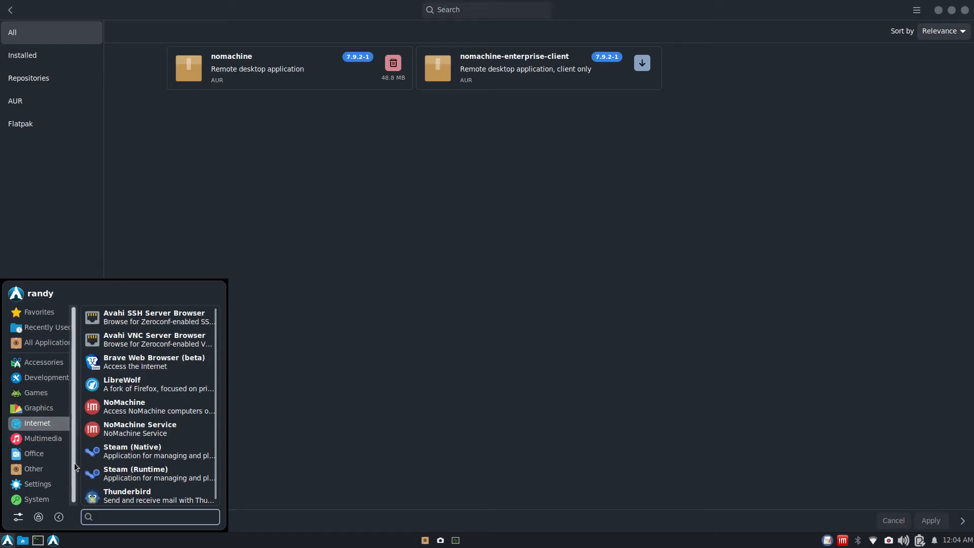
left_click(48, 442)
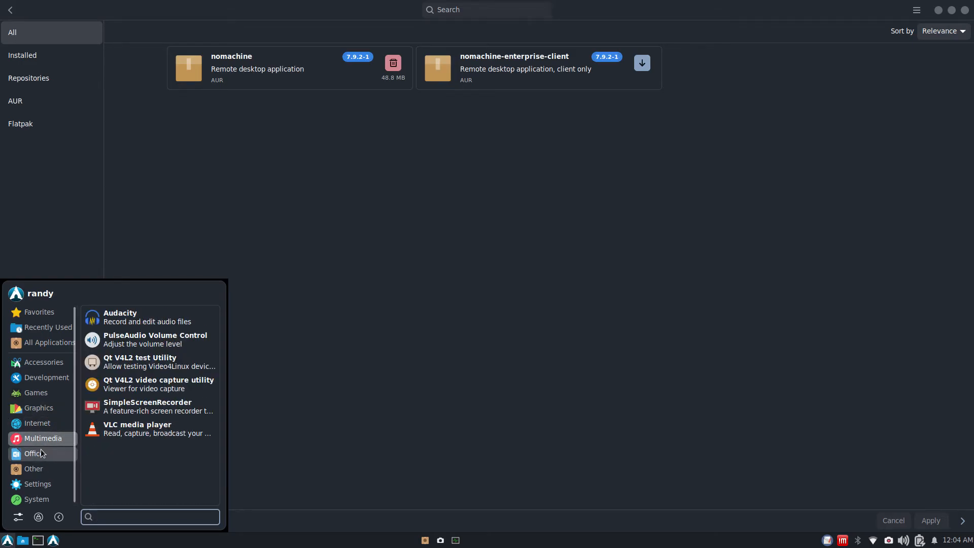
Step: Launch Planner from the Office applications, set it up to work locally, and close it
left_click(41, 449)
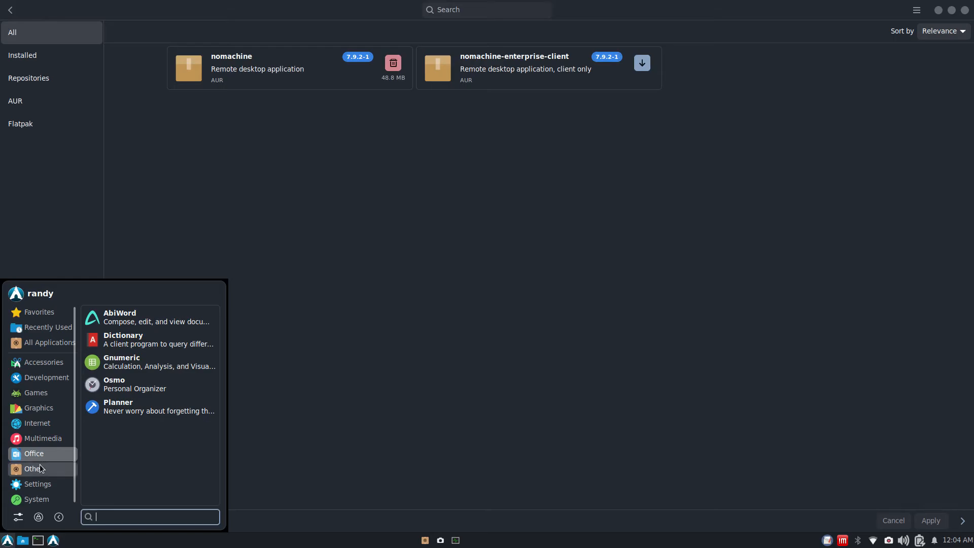
left_click(151, 415)
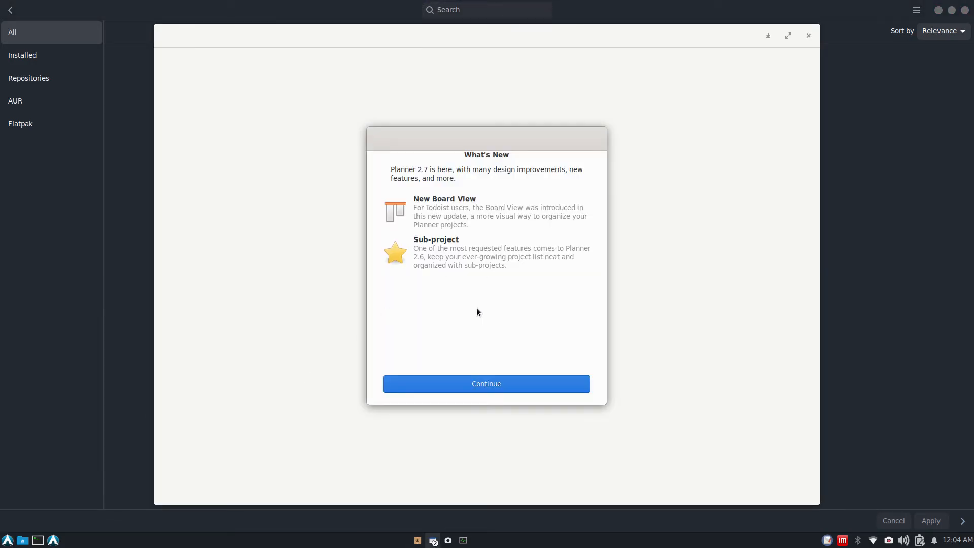
left_click(474, 386)
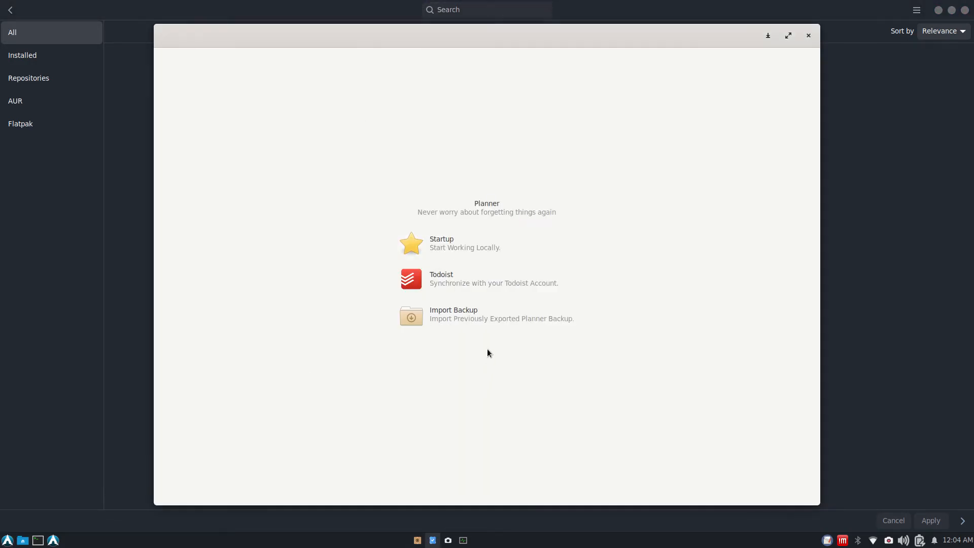
left_click(451, 254)
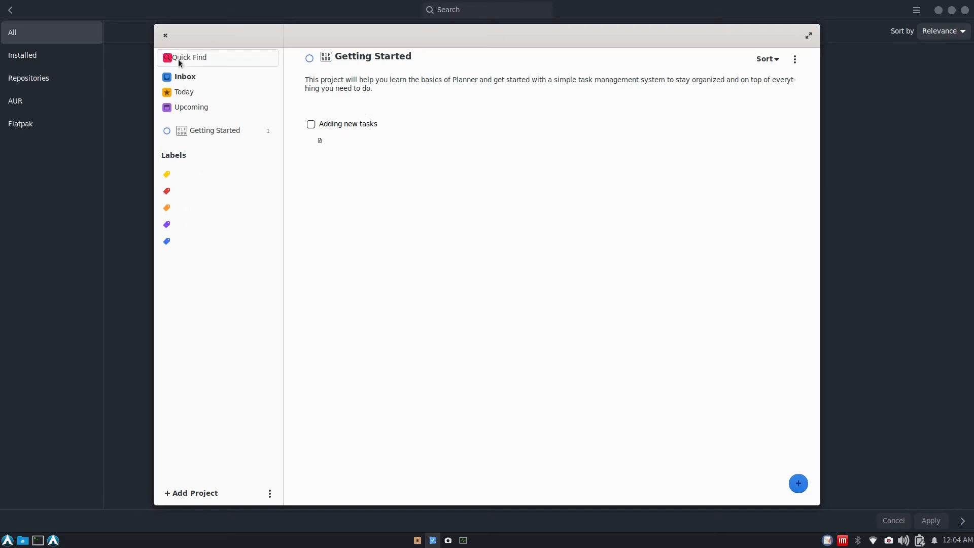
left_click(164, 35)
Step: Search the installed applications for "mail", launch Mail Reader and shift the Thunderbird window slightly away from the applications menu
key("super")
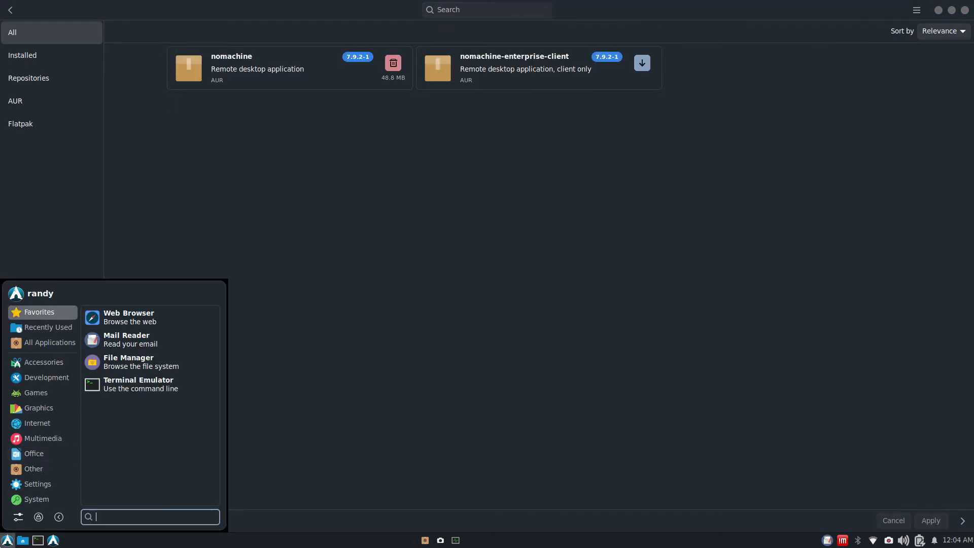
type("mail")
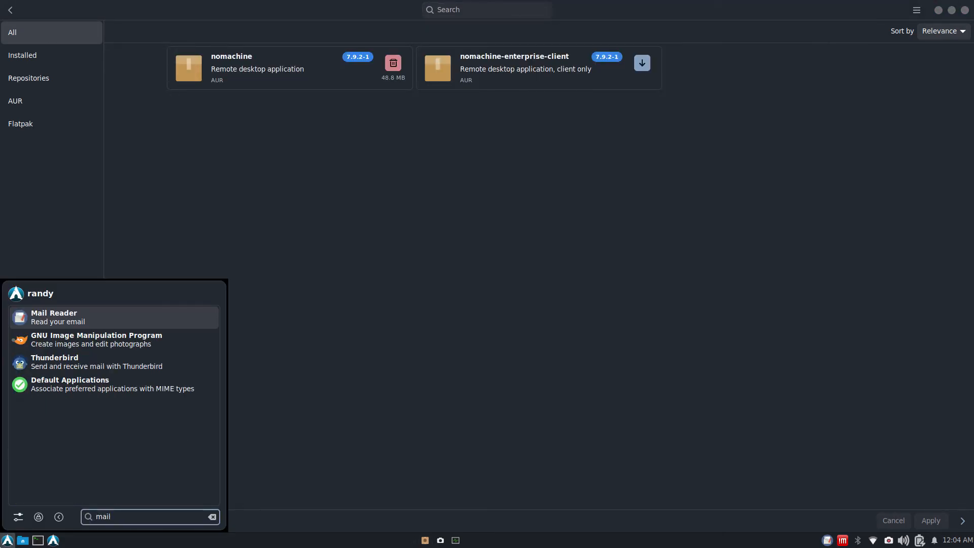
key("Return")
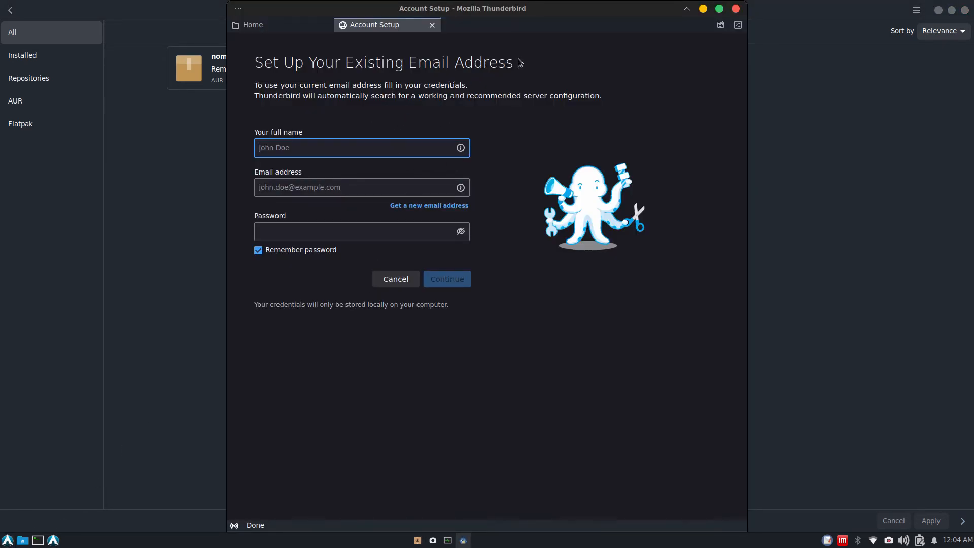
left_click_drag(479, 13, 560, 20)
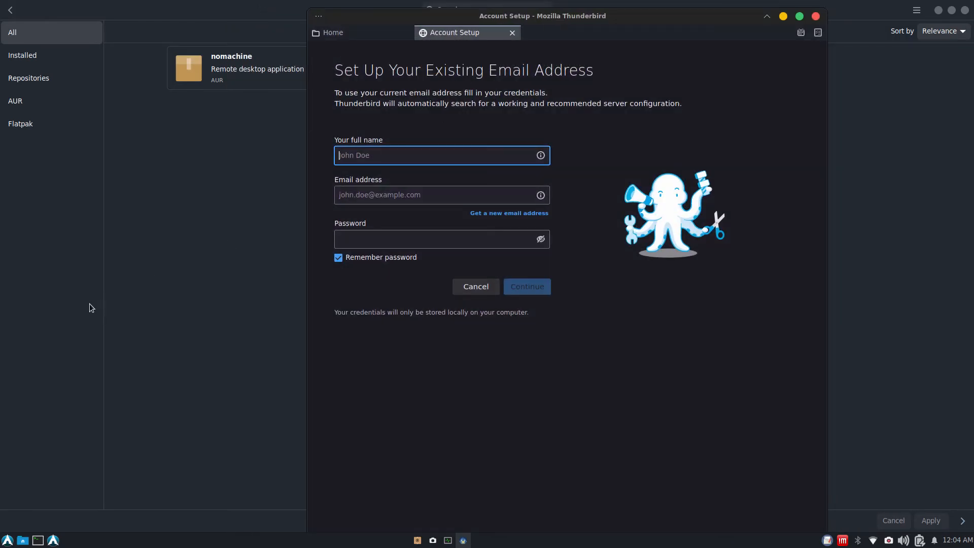
Step: Examine the Accessories applications through to the end of the list, with a brief look at Development
left_click(7, 540)
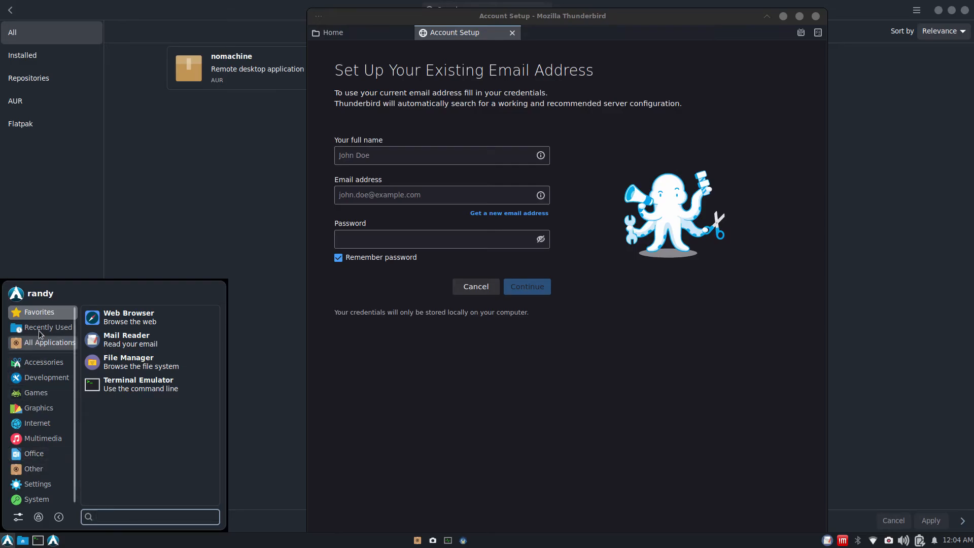
left_click(35, 367)
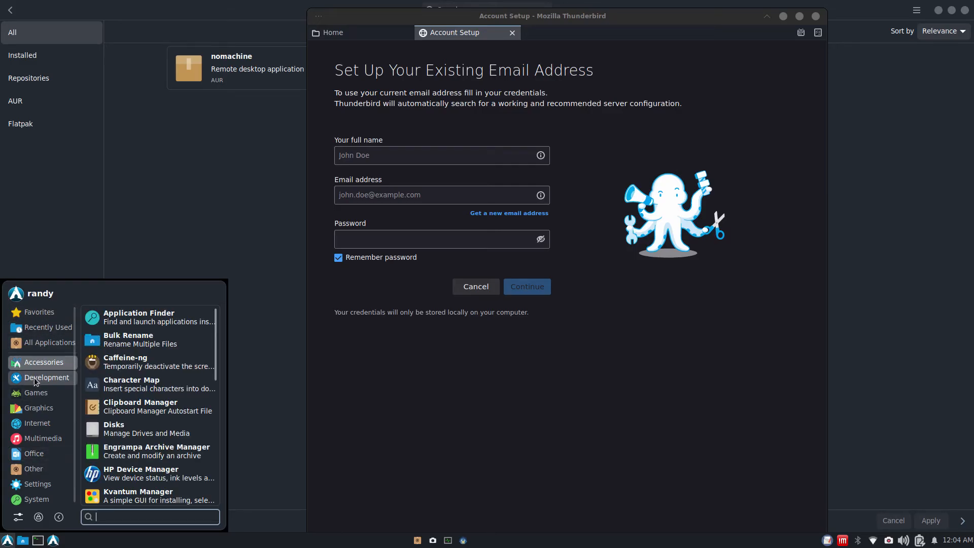
left_click(35, 378)
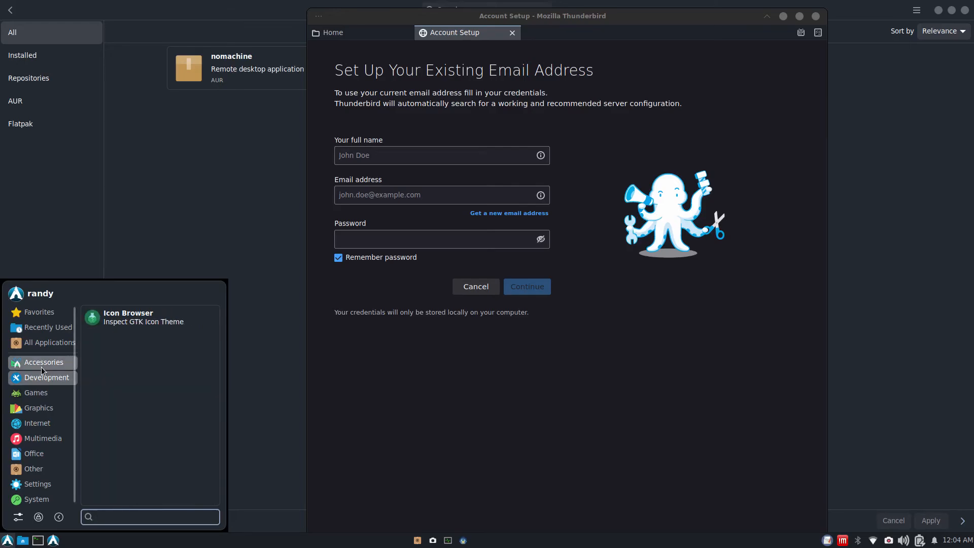
left_click(36, 362)
scroll(135, 477, "down", 8)
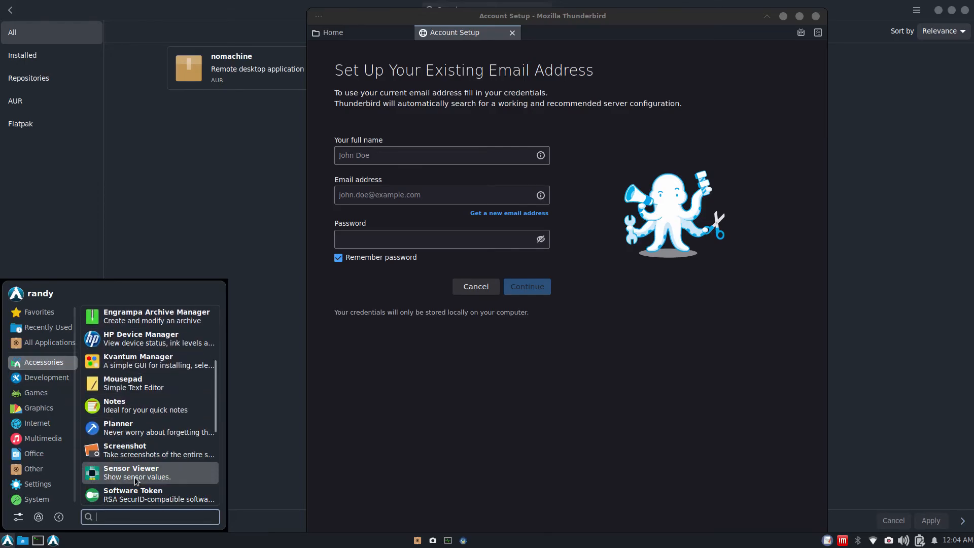
scroll(135, 478, "down", 1)
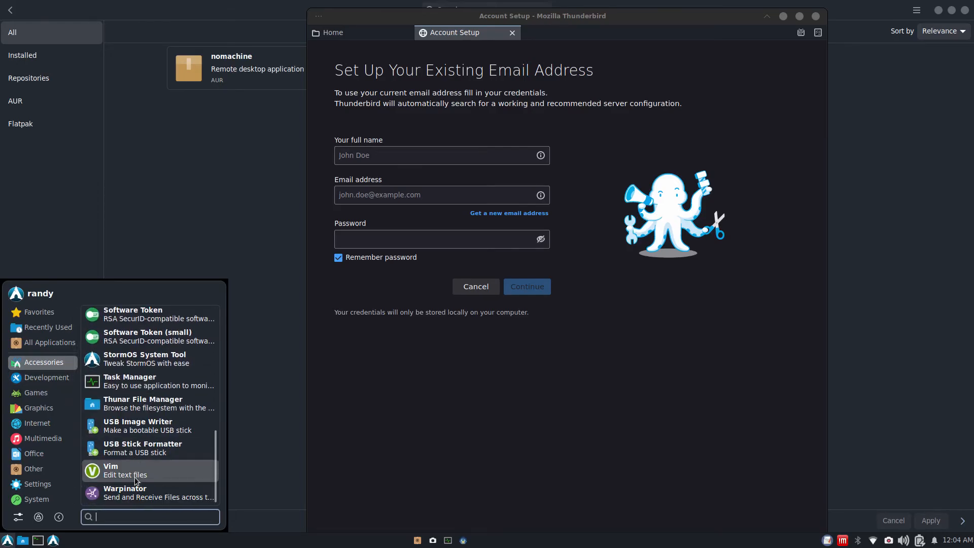
scroll(135, 477, "up", 3)
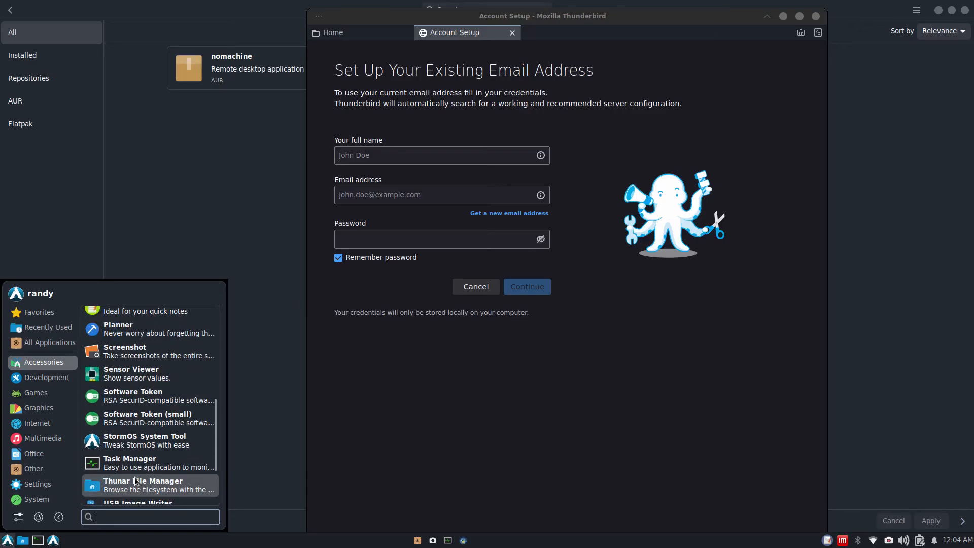
Step: Review the installed applications category by category, from Development and Games through Graphics, Internet, Multimedia and Office to Other
left_click(47, 382)
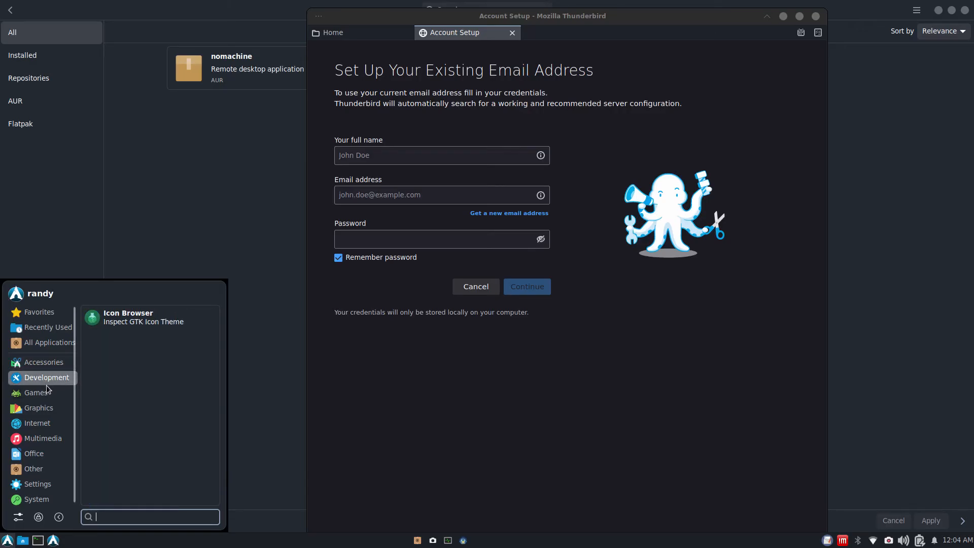
left_click(31, 395)
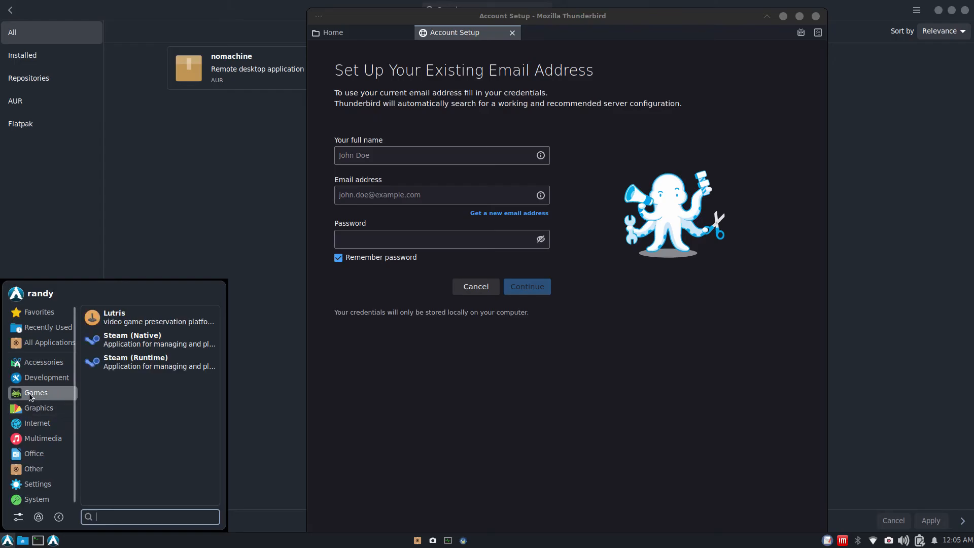
left_click(29, 410)
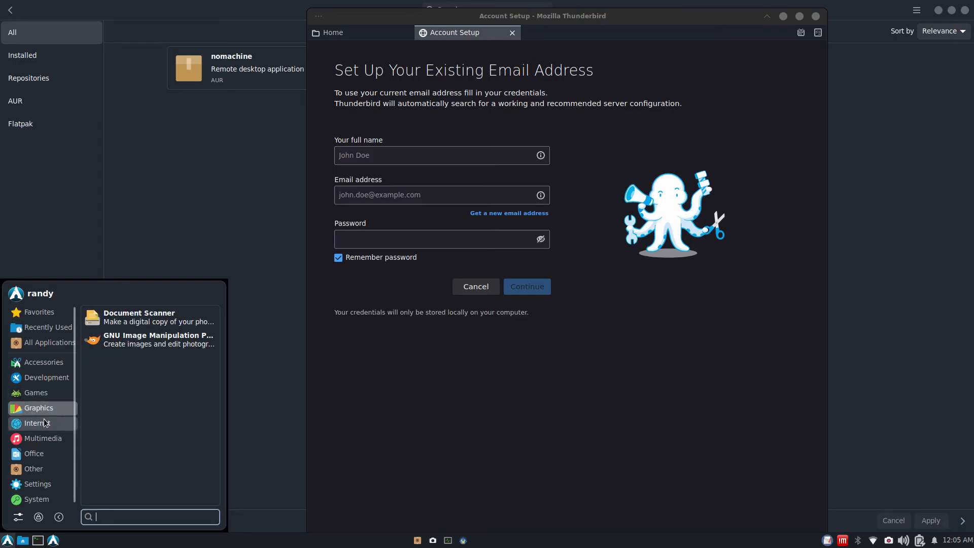
left_click(44, 423)
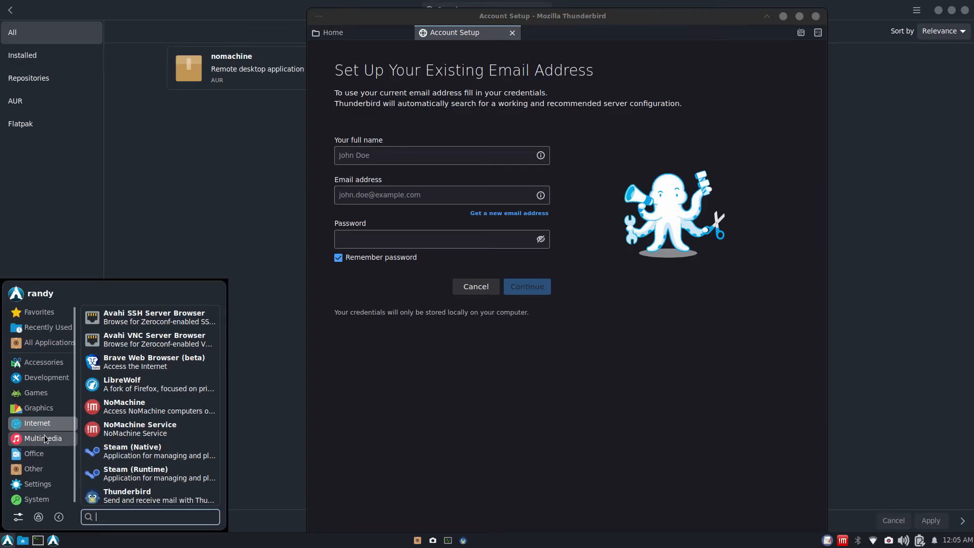
left_click(44, 439)
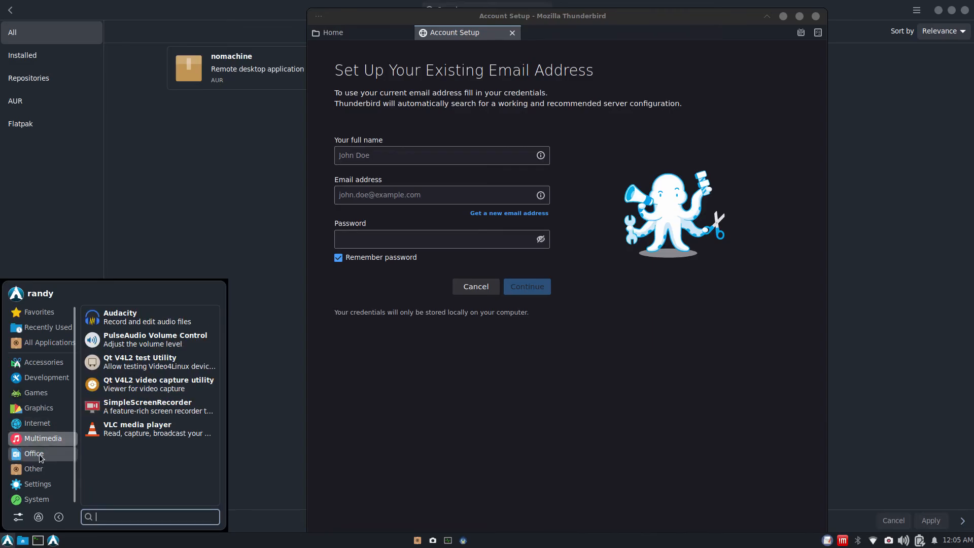
left_click(41, 458)
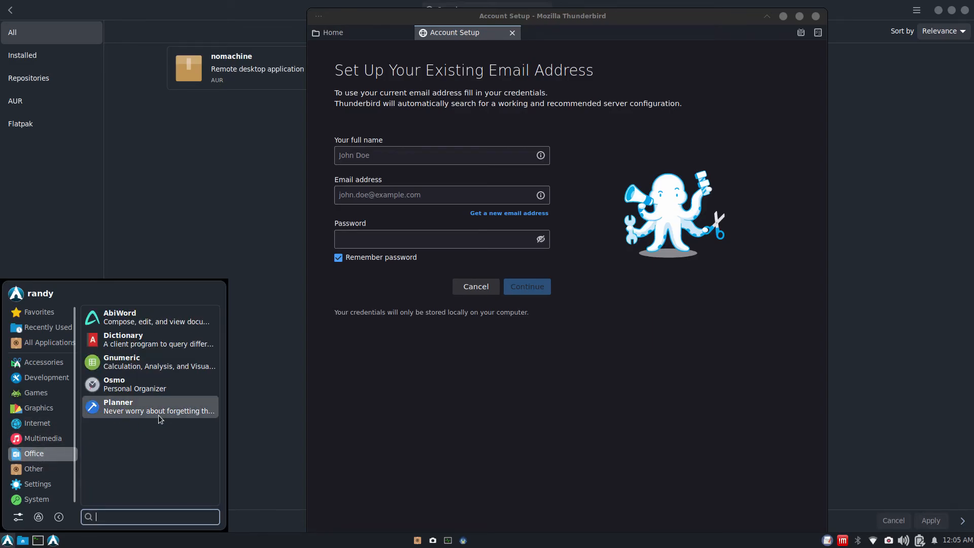
left_click(46, 468)
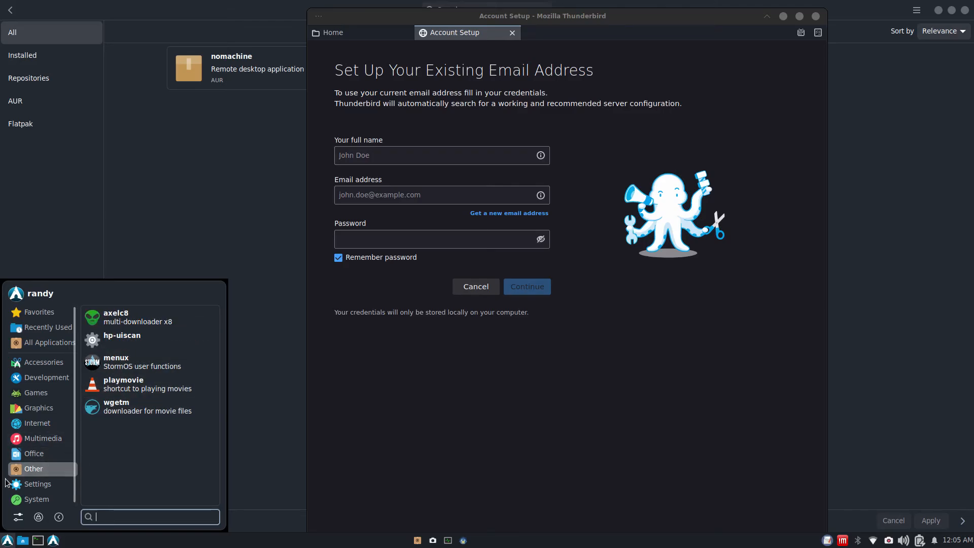
Step: Examine the full list of Settings applications and the System applications, and return to Add/Remove Software
left_click(37, 483)
scroll(115, 423, "down", 10)
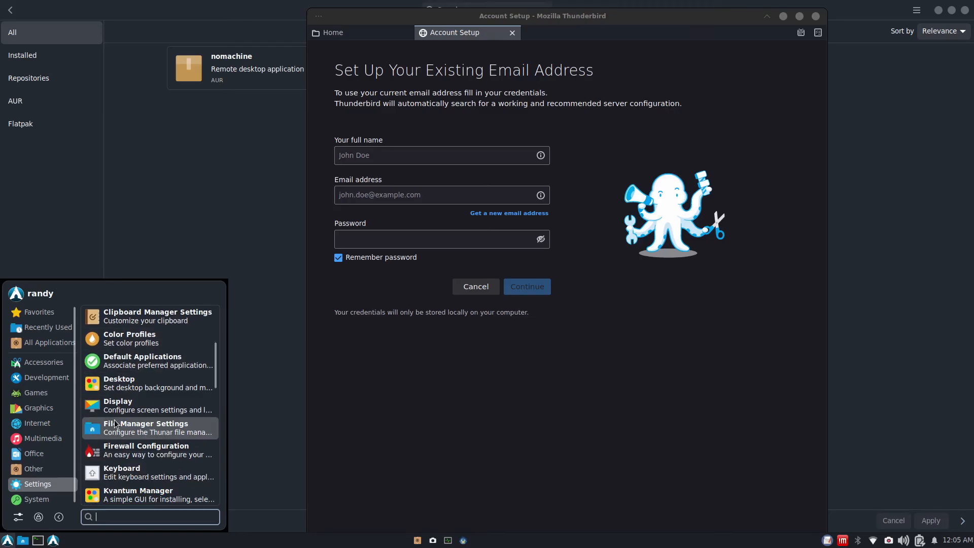
scroll(115, 423, "down", 5)
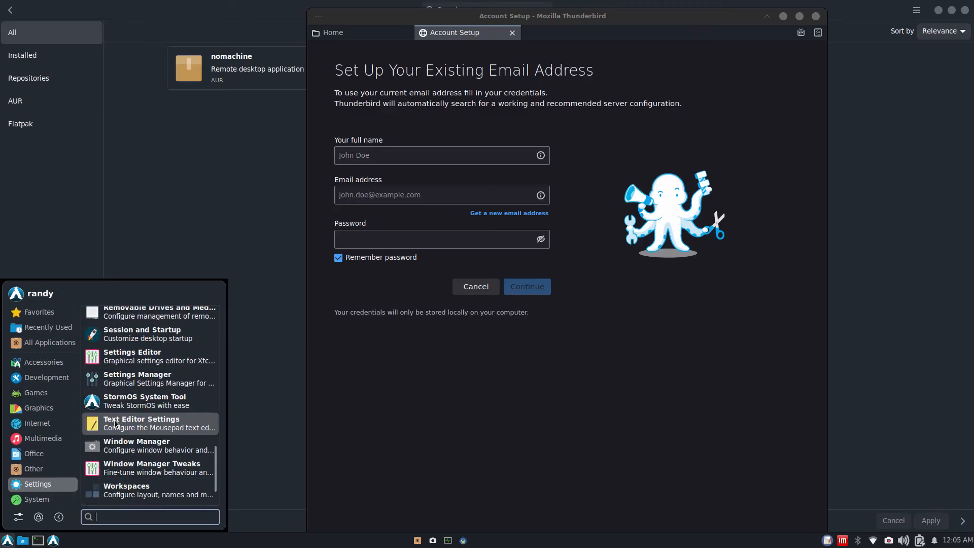
scroll(115, 424, "down", 2)
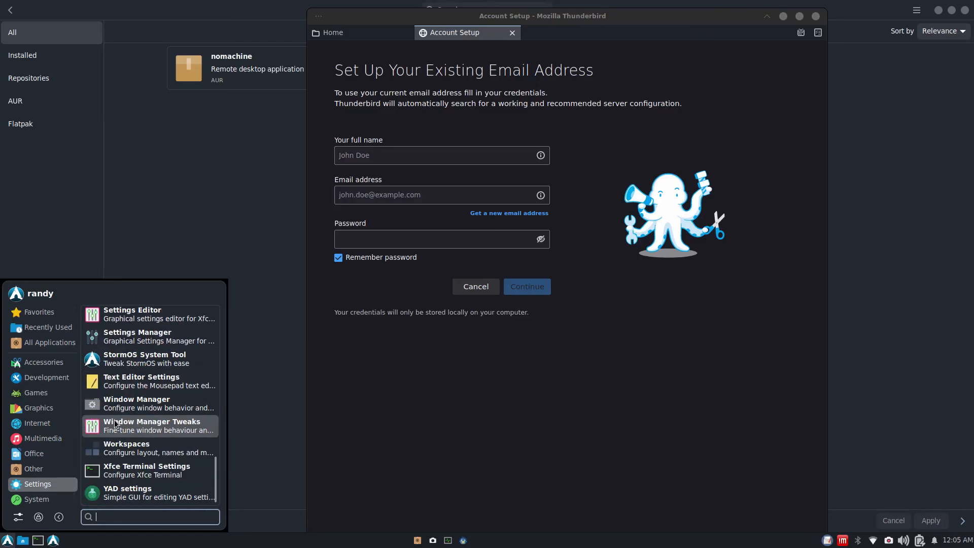
left_click(36, 500)
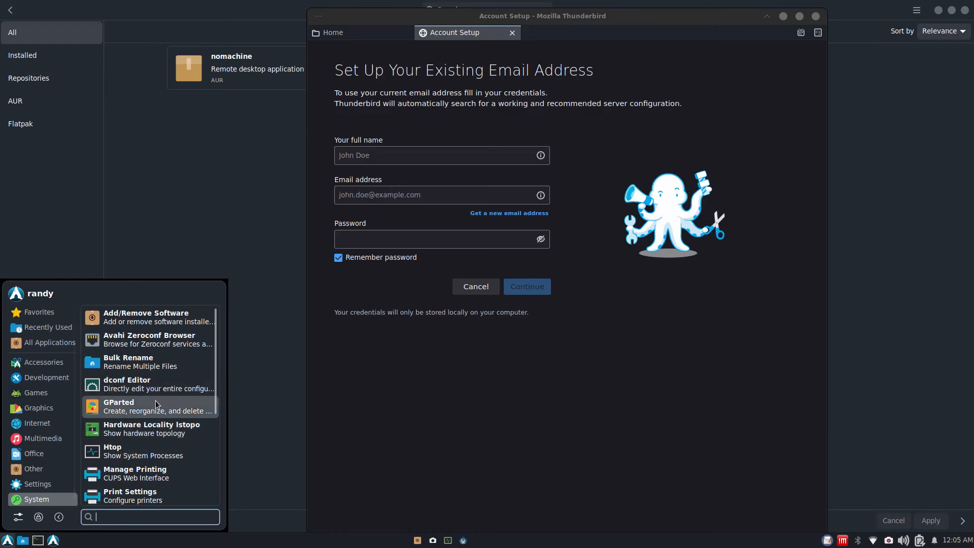
left_click(233, 164)
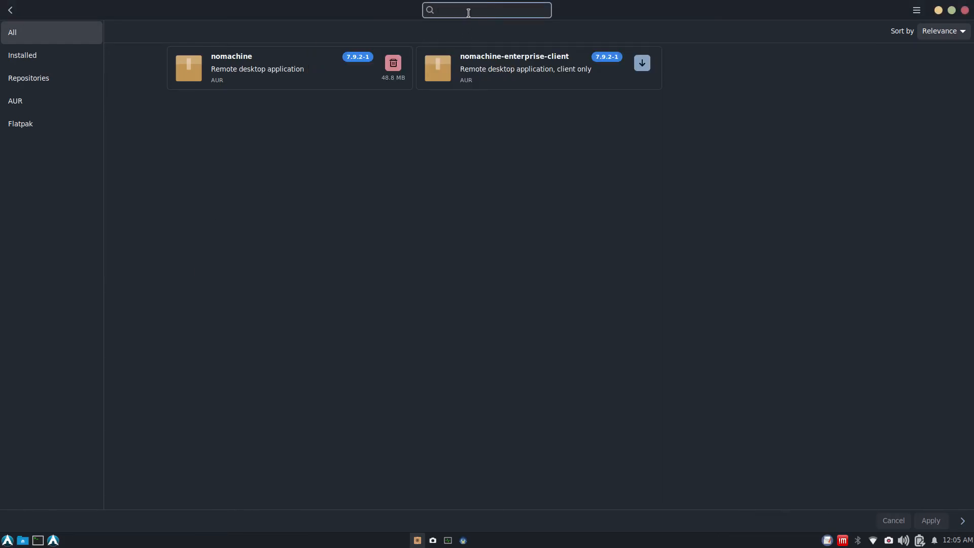
left_click(7, 541)
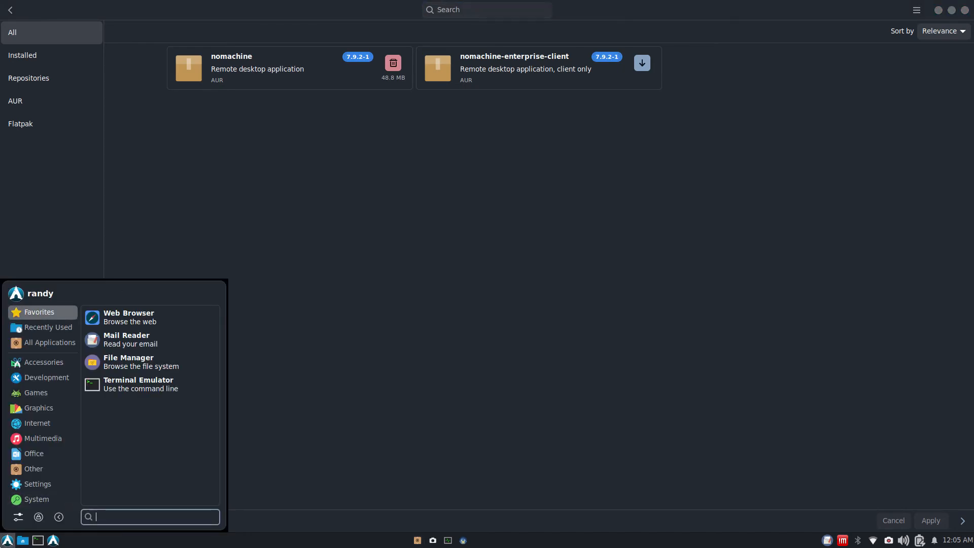
type("syste")
key("BackSpace")
key("BackSpace")
key("BackSpace")
key("BackSpace")
key("BackSpace")
type("r")
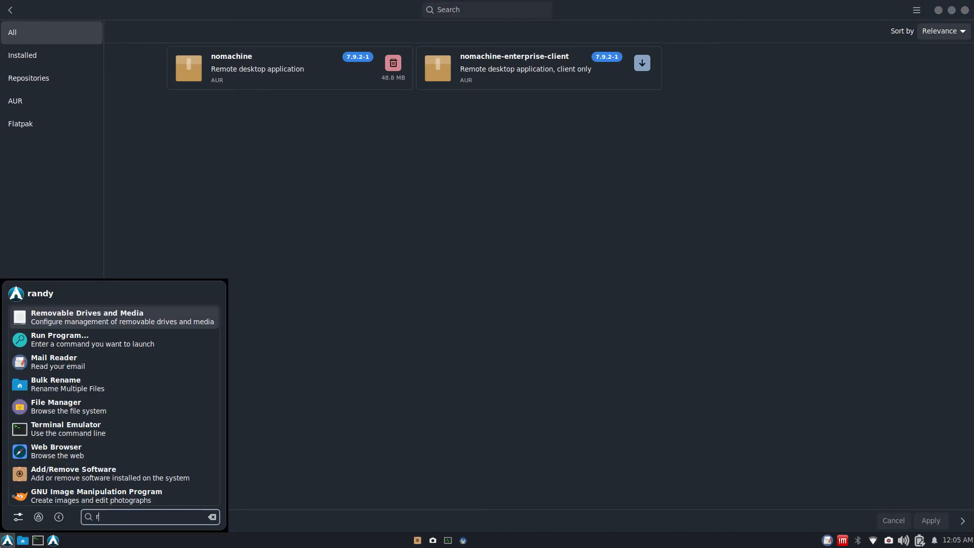
type("esour")
key("BackSpace")
key("BackSpace")
key("BackSpace")
key("BackSpace")
key("BackSpace")
key("BackSpace")
Step: Search the packages in Add/Remove Software for "stacer"
left_click(515, 7)
left_click(515, 8)
type("stacer")
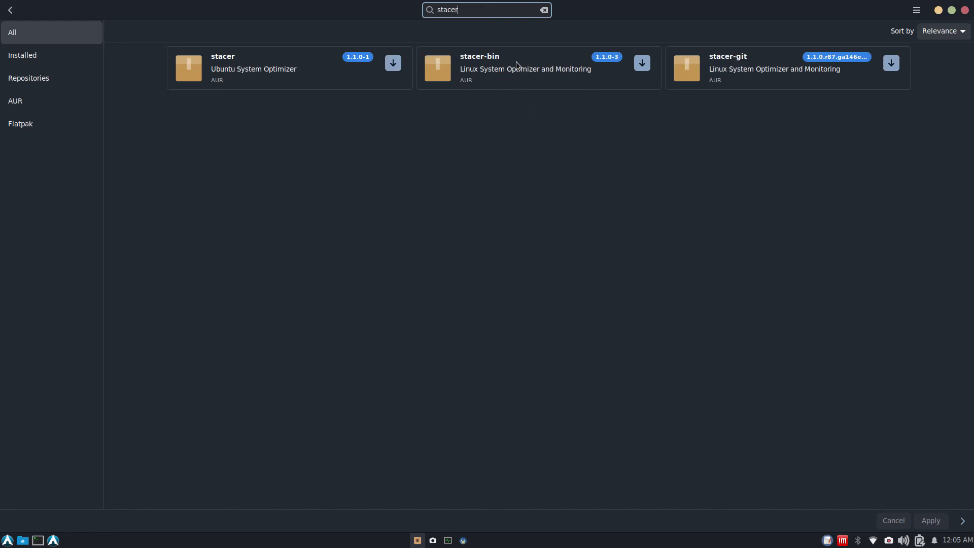
Step: Install the stacer-bin package from the AUR, applying the transaction with its qt5-charts dependency
left_click(642, 63)
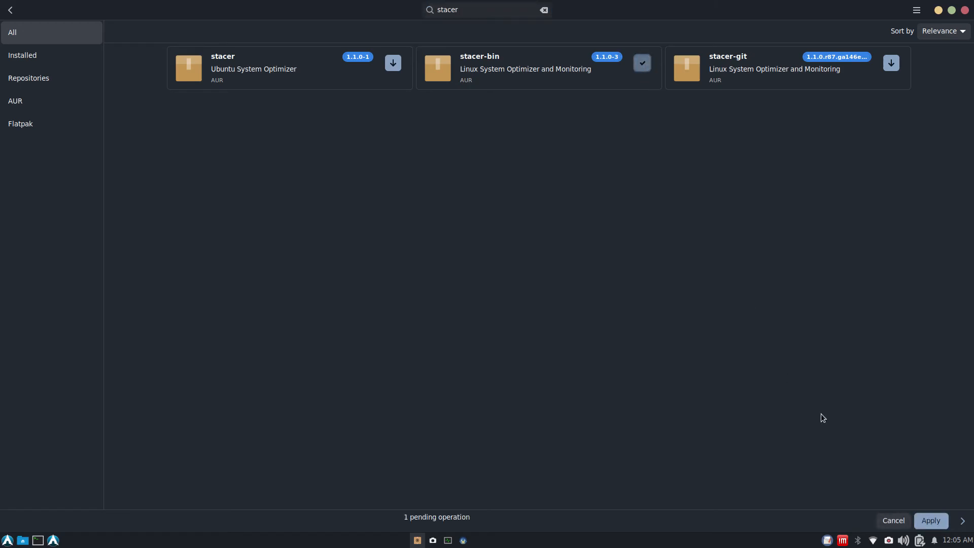
left_click(931, 521)
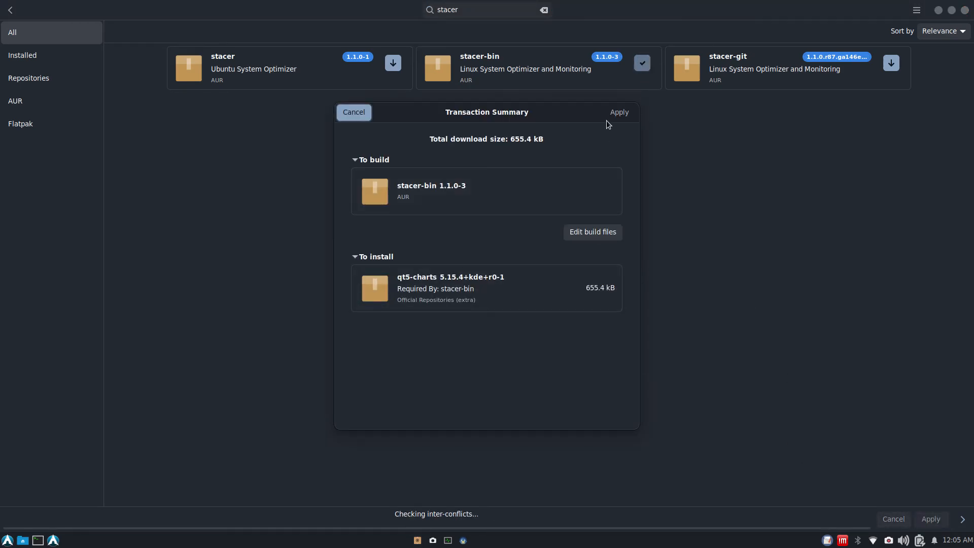
left_click(619, 116)
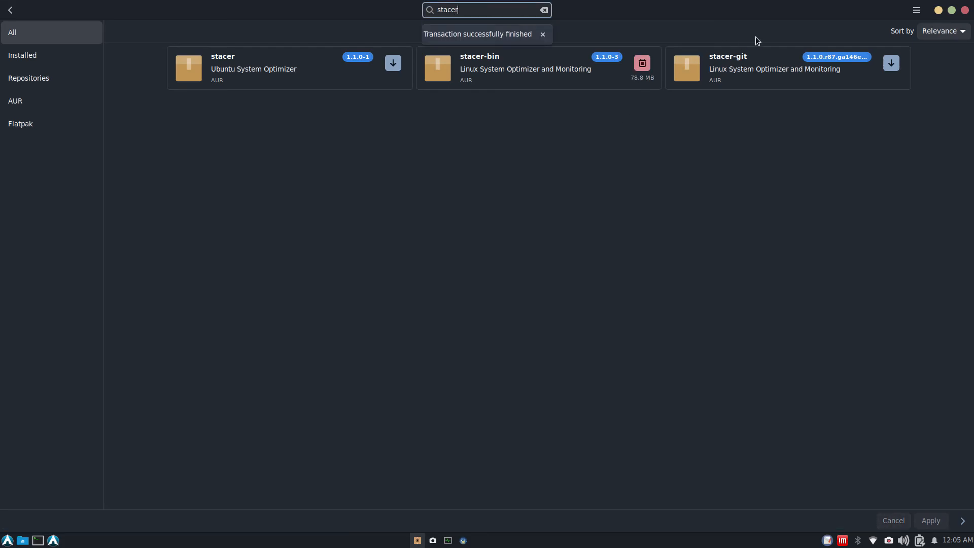
Step: Minimize Add/Remove Software and launch Stacer by searching the applications for "sta"
left_click(938, 10)
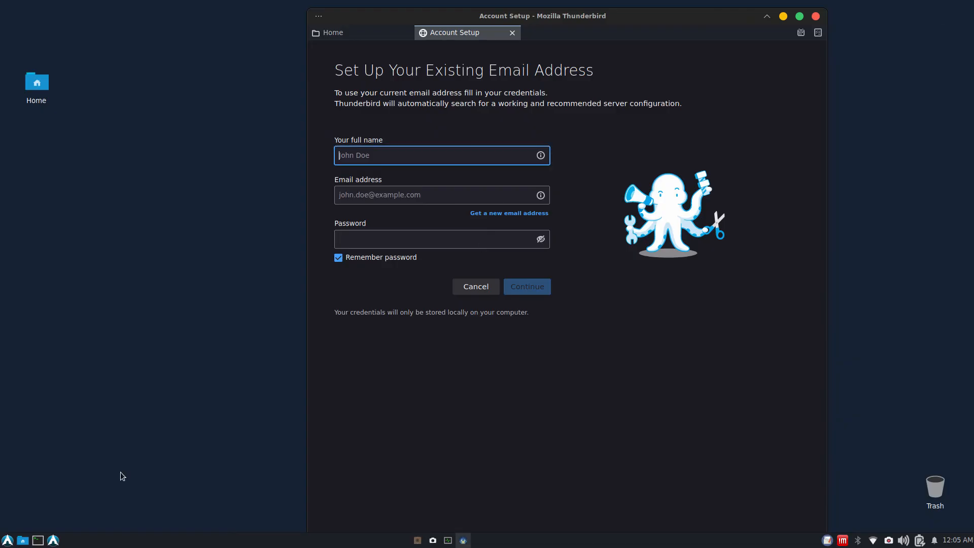
left_click(7, 539)
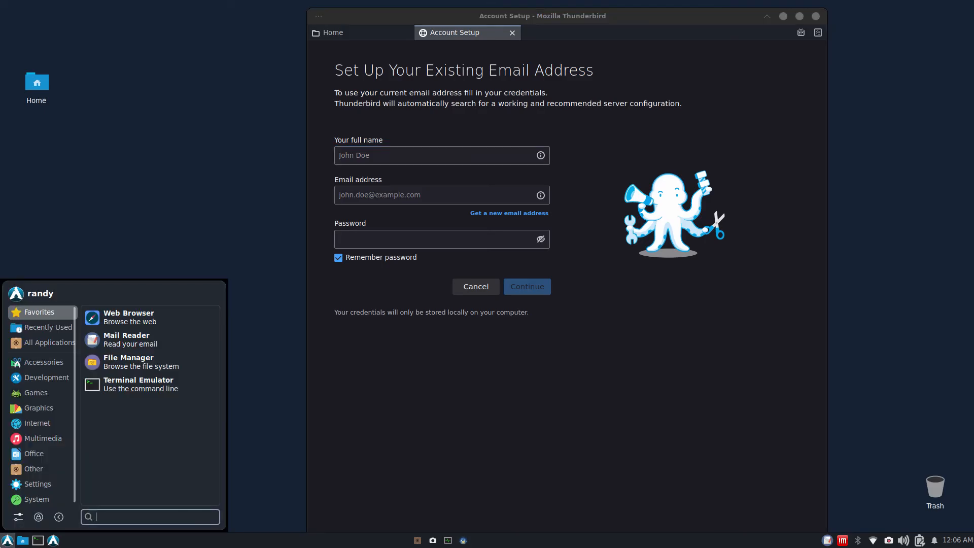
type("sta")
key("Return")
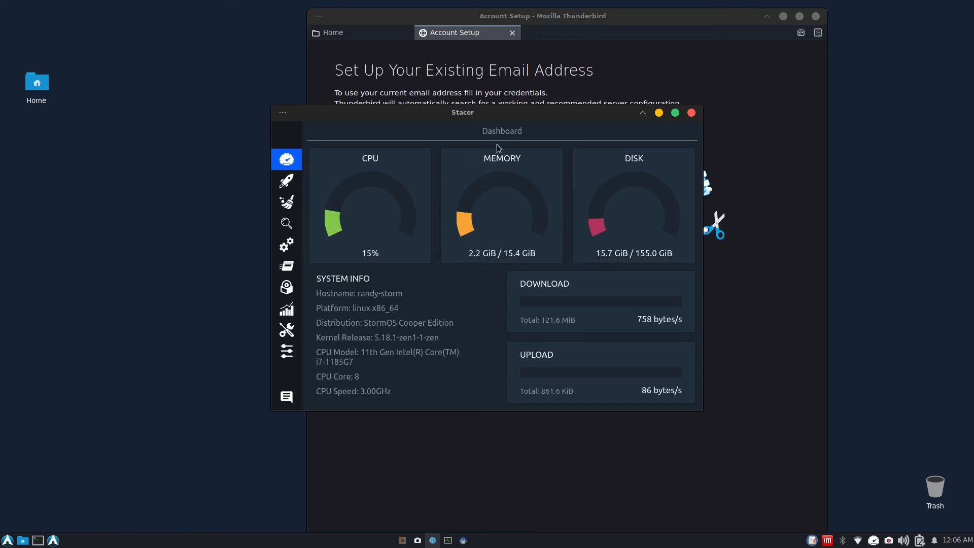
Step: Review Stacer's Startup Apps, System Cleaner, Services and Processes pages
left_click(286, 181)
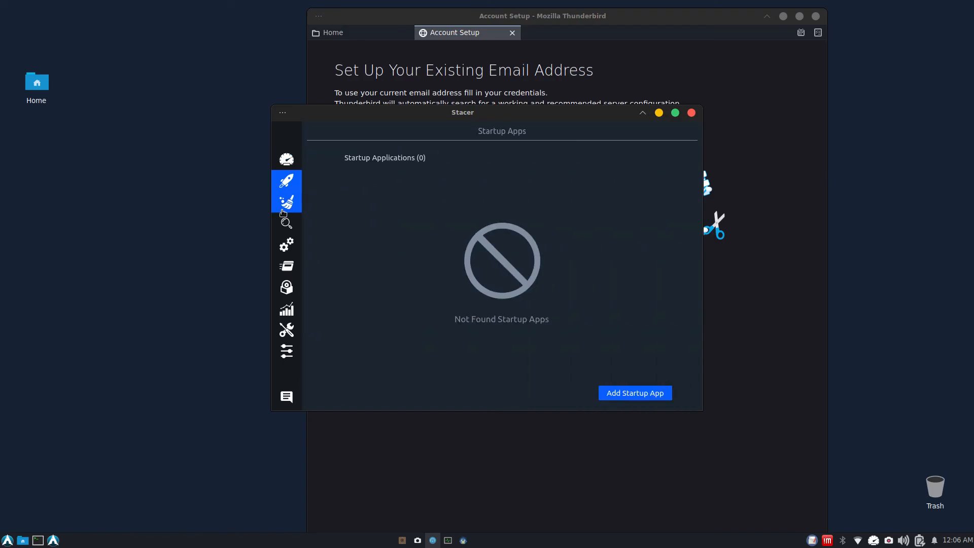
left_click(284, 203)
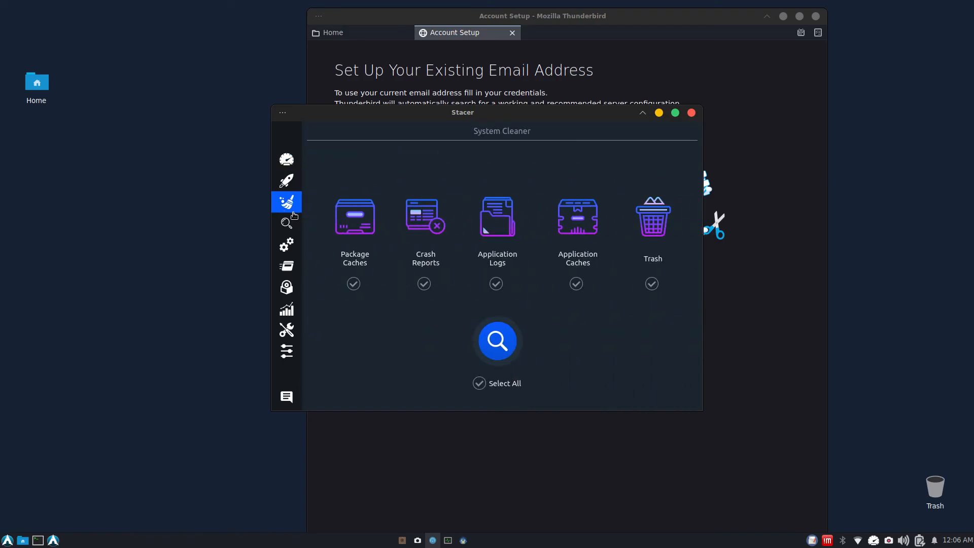
left_click(289, 240)
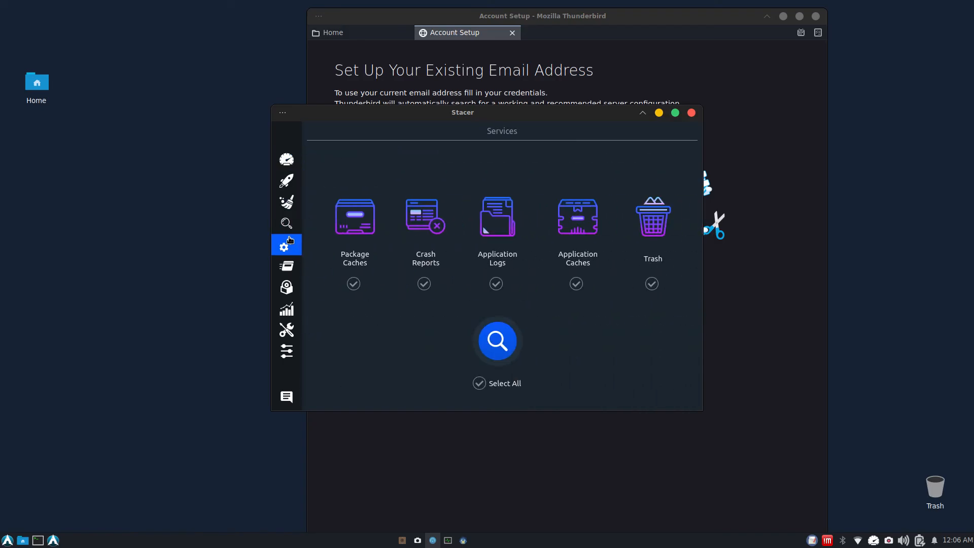
left_click(280, 269)
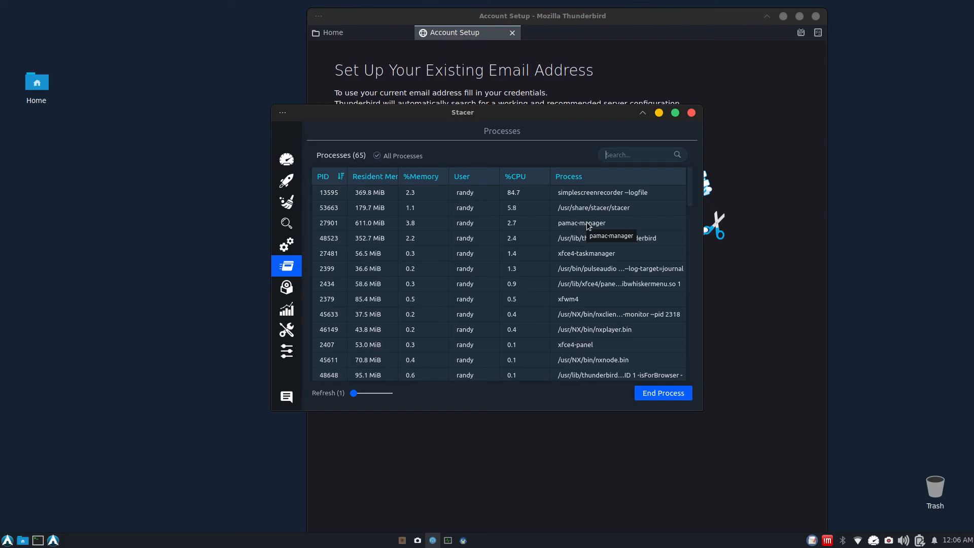
Step: Close Thunderbird, Task Manager and Add/Remove Software, leaving Stacer open
left_click(815, 17)
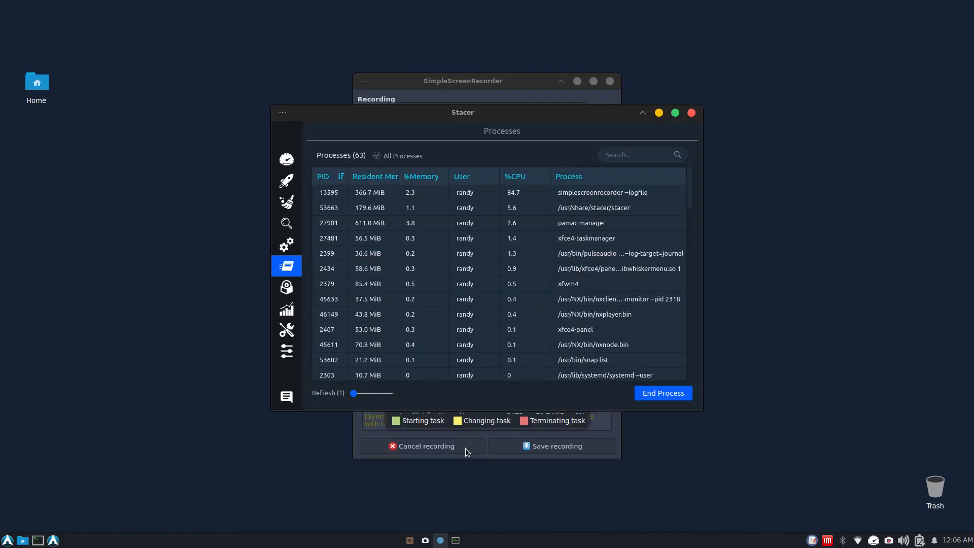
left_click(456, 540)
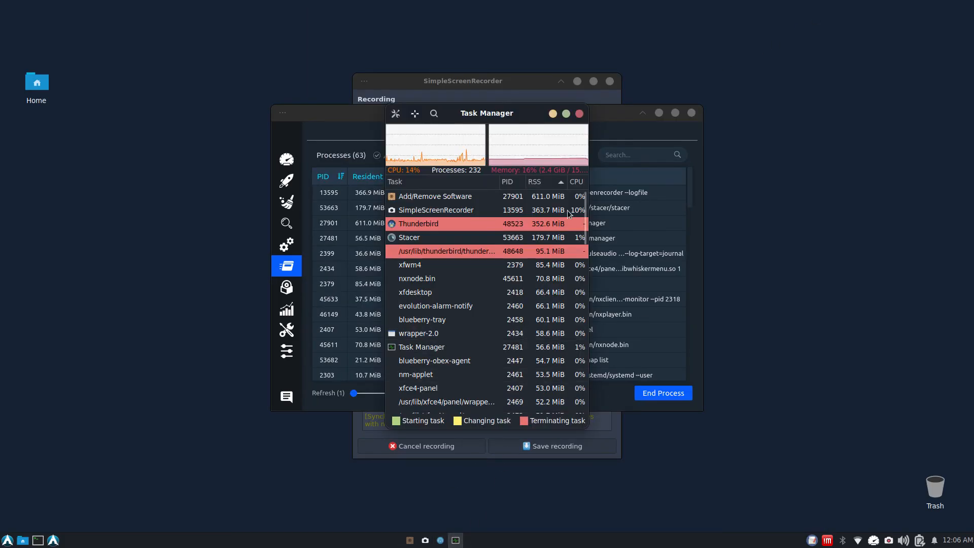
left_click(580, 113)
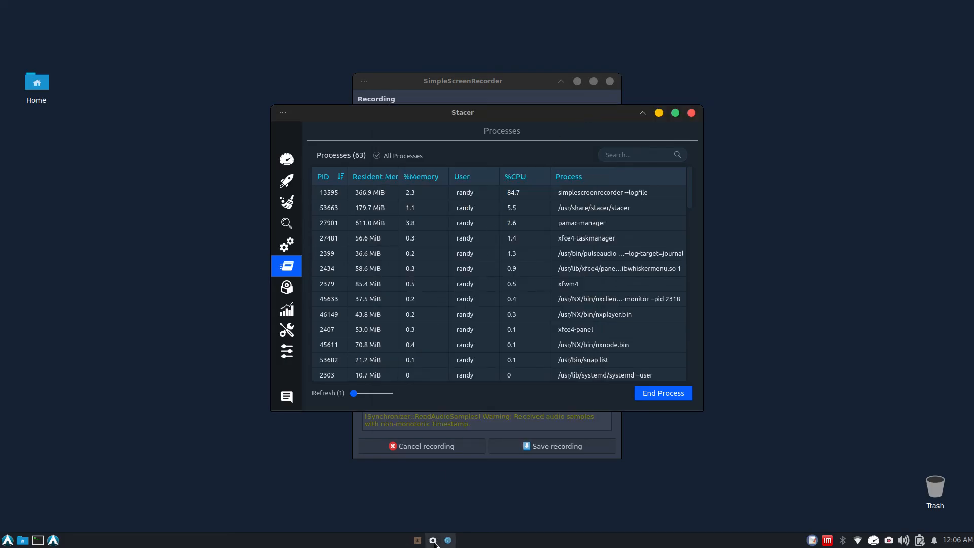
left_click(416, 541)
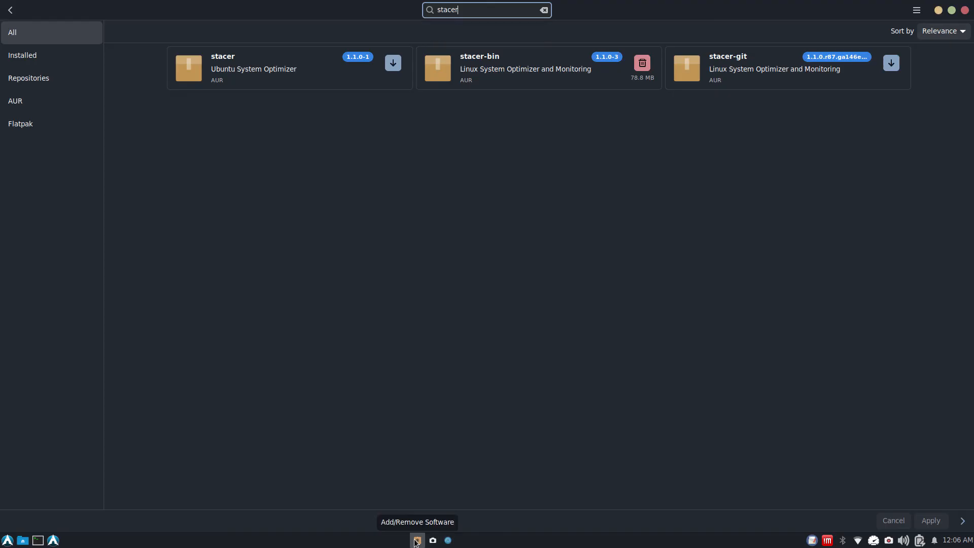
left_click(964, 10)
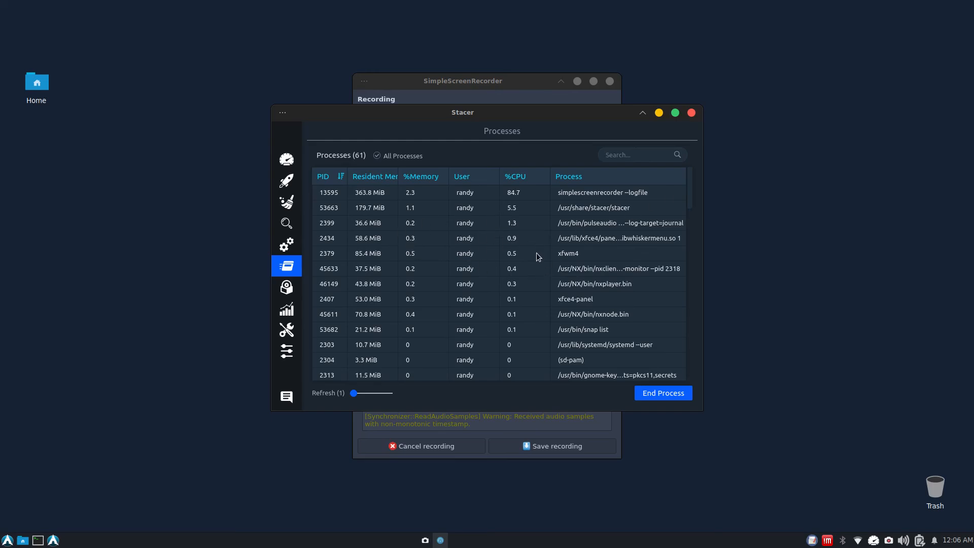
Step: Check the resource usage on Stacer's Dashboard, the system services list and the running processes
left_click(287, 159)
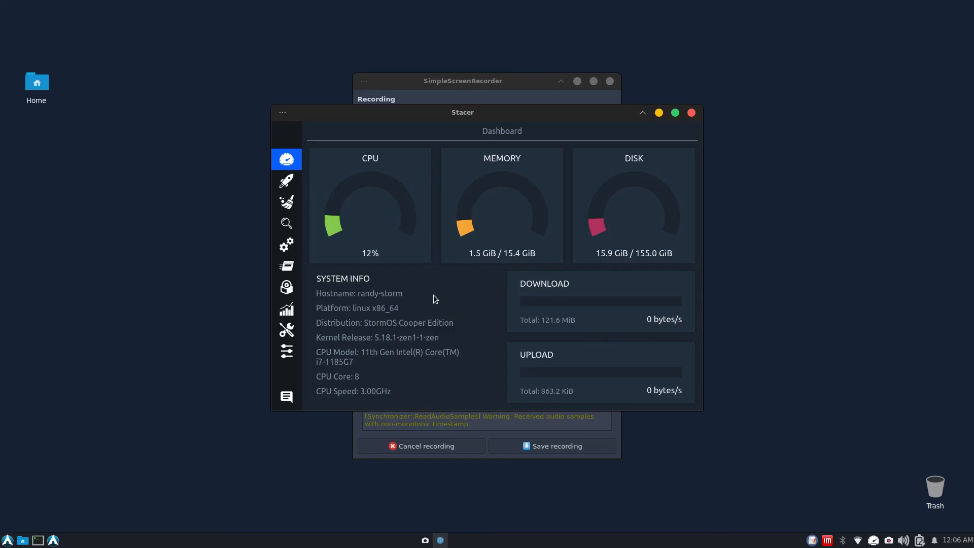
left_click(285, 248)
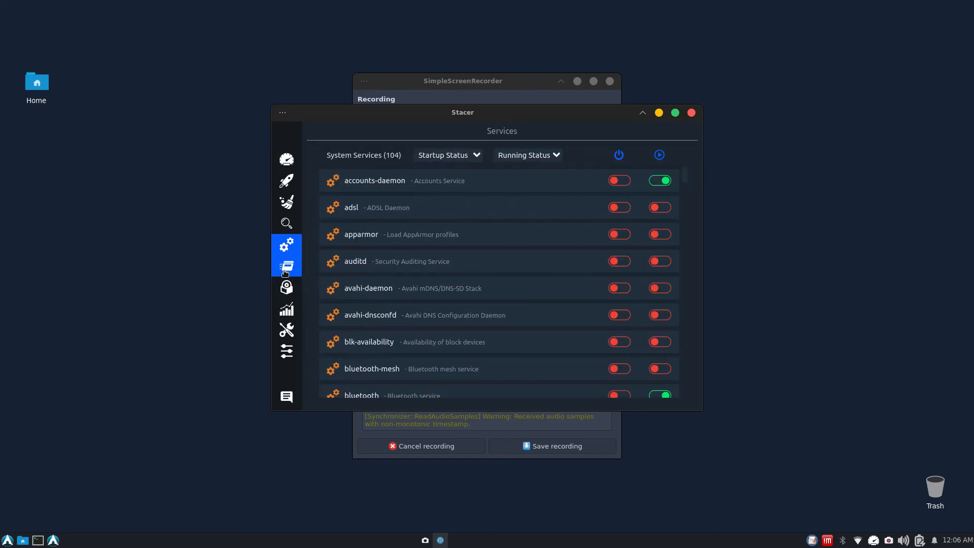
left_click(286, 266)
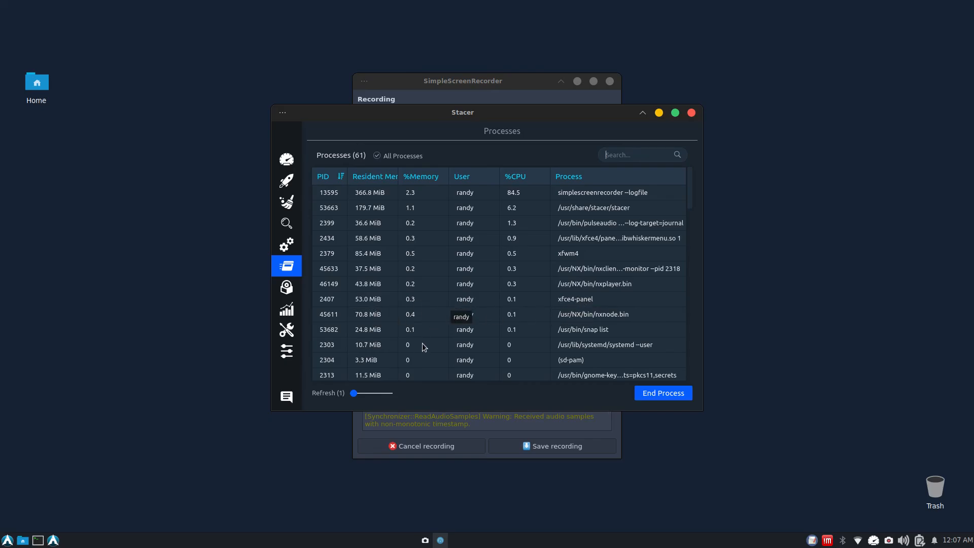
scroll(525, 350, "down", 1)
Step: Close the Stacer window and let the program continue working in the system tray
left_click(691, 112)
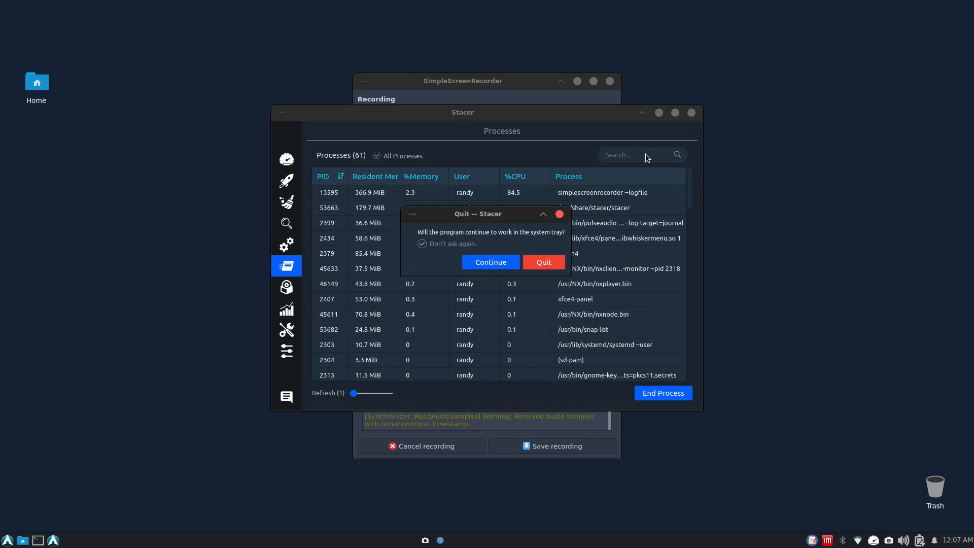
left_click(499, 265)
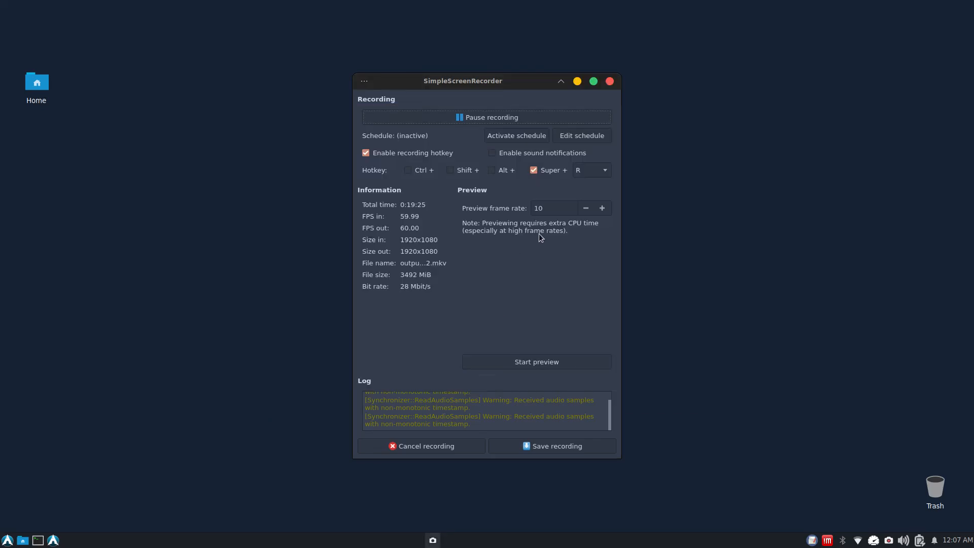